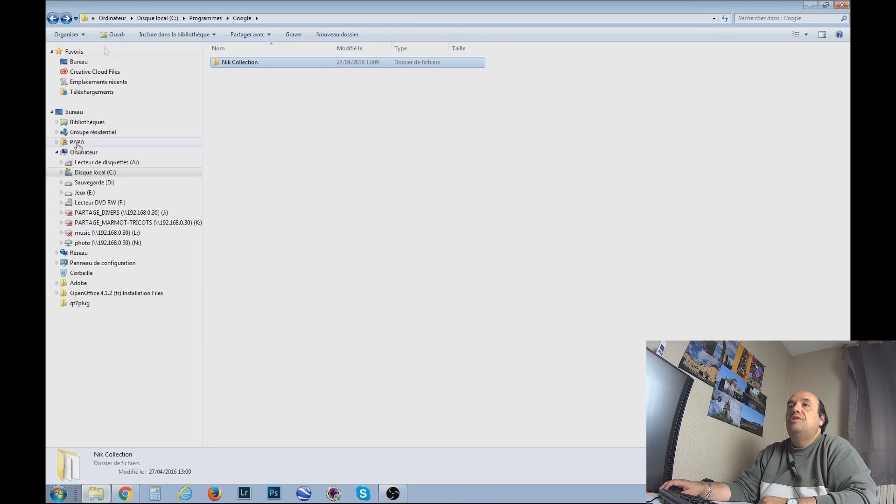
Open the Nik Collection folder under Programmes > Google and select the nikcollection-full-1.2.11.exe installer.
left_click(126, 494)
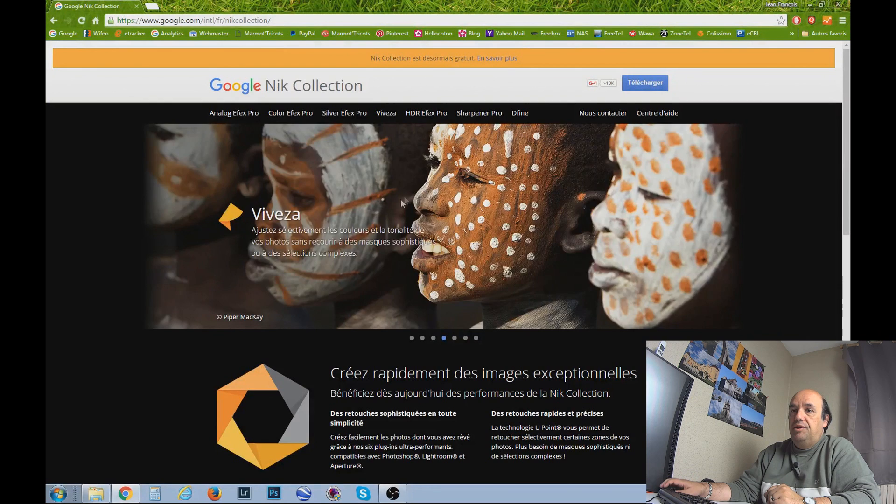
left_click(98, 492)
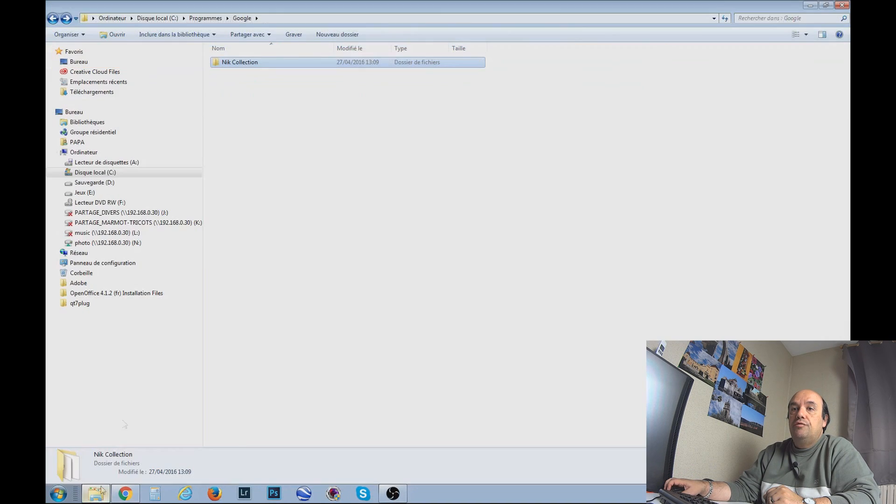
double_click(232, 62)
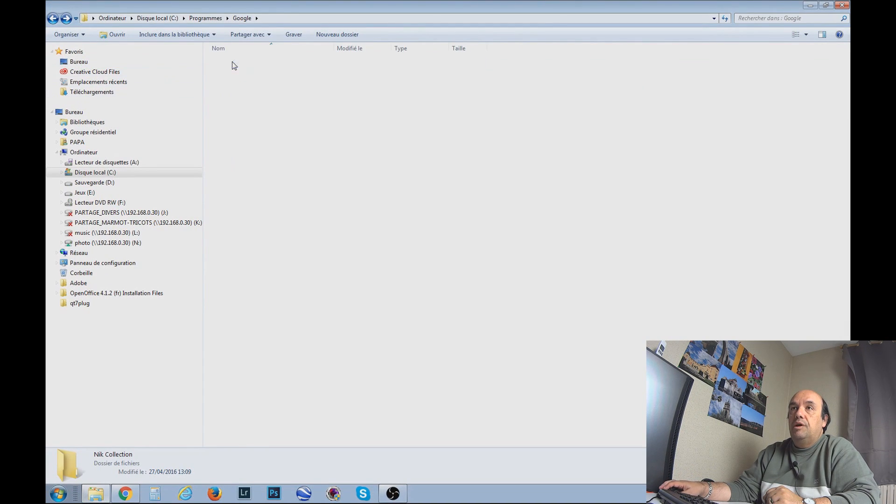
left_click(276, 132)
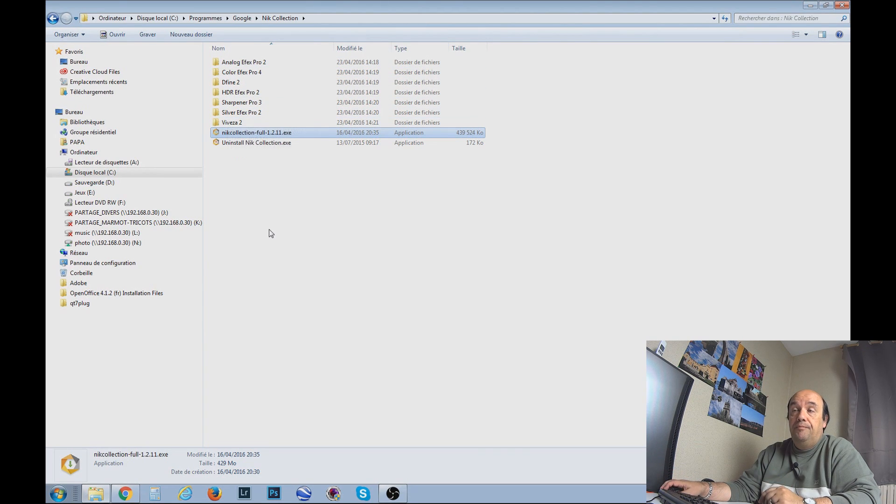
Launch the 64-bit Color Efex Pro 4.exe from its folder, check its file commands, and close it.
double_click(235, 72)
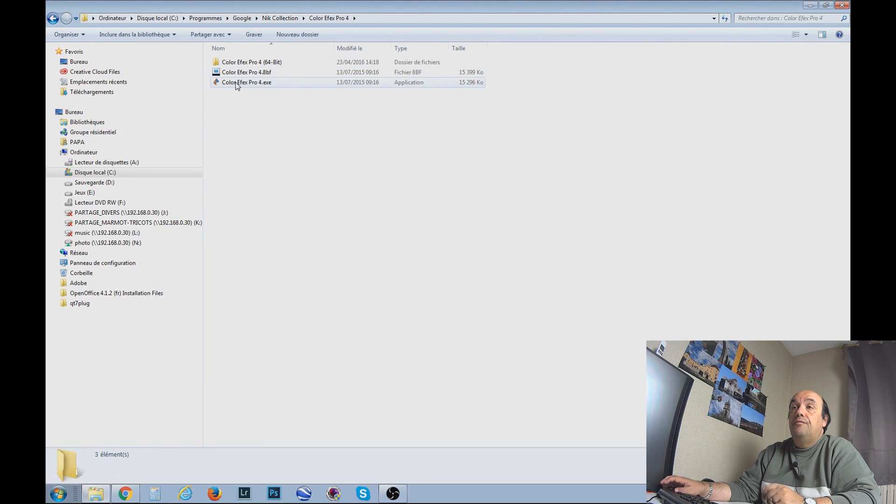
left_click(236, 84)
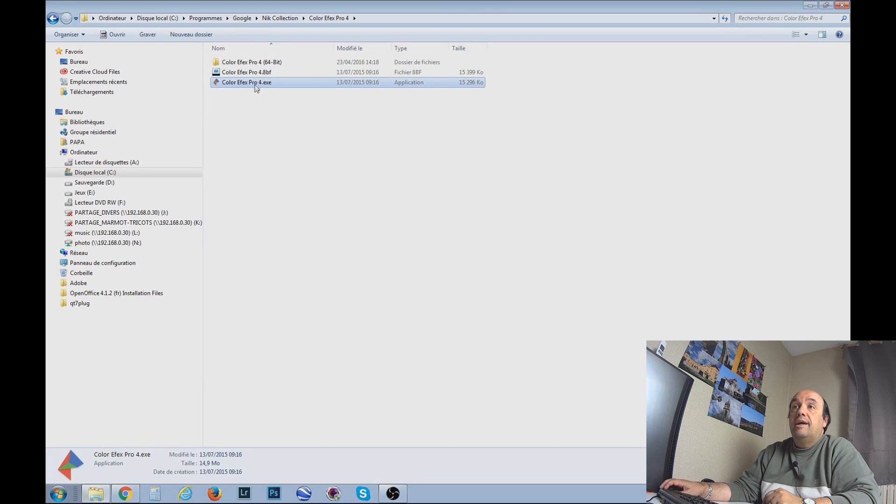
double_click(244, 63)
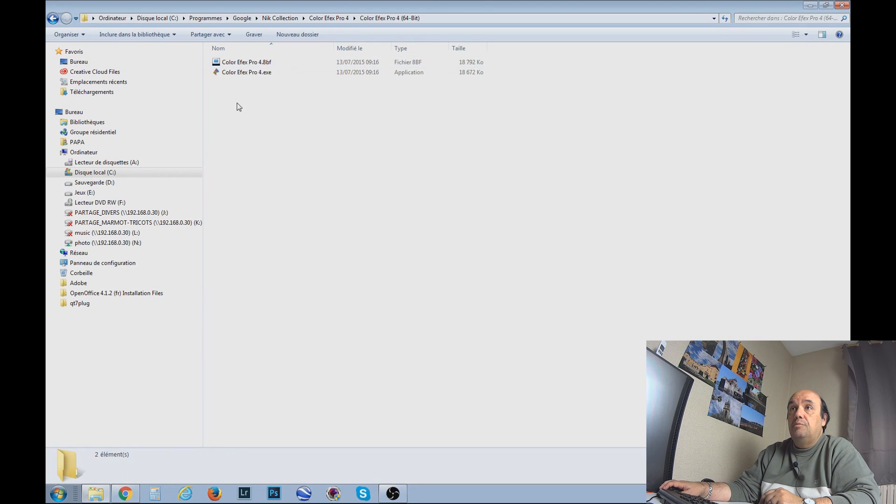
left_click(243, 73)
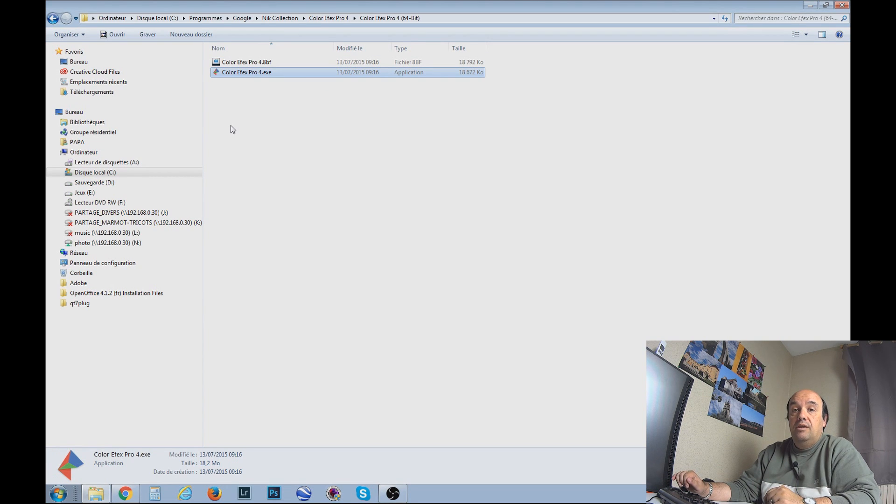
double_click(227, 72)
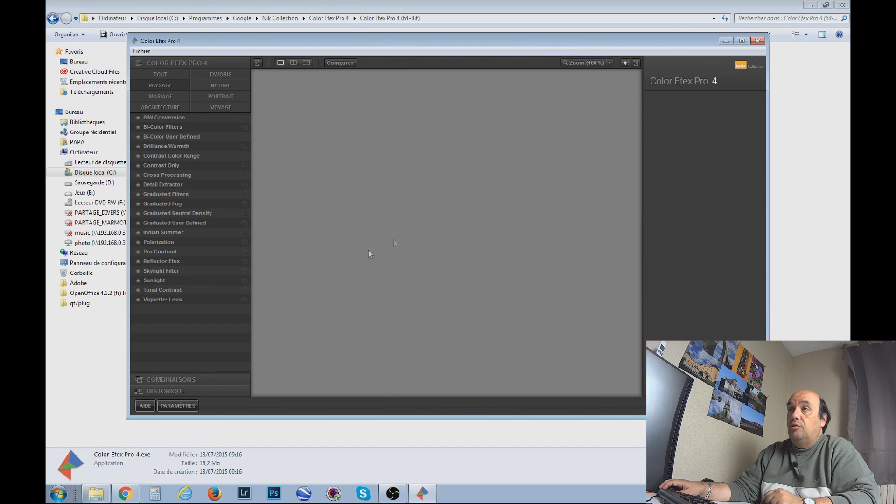
left_click(141, 52)
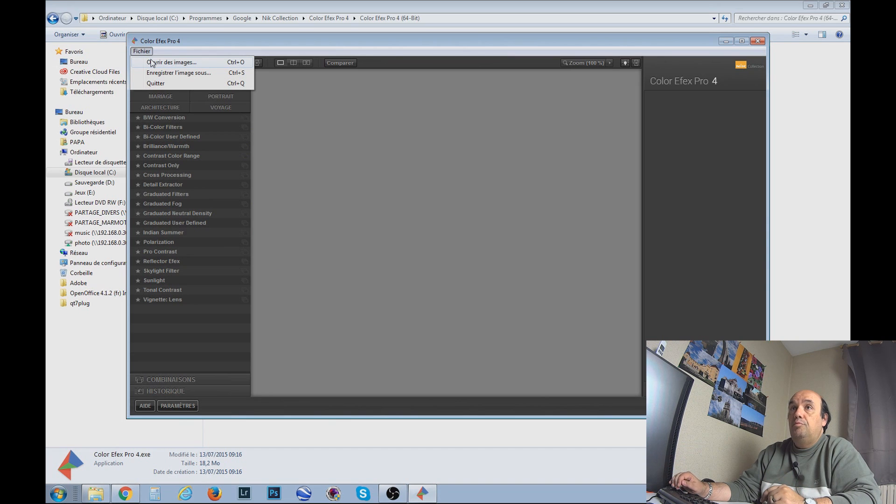
left_click(757, 41)
Look through the Sharpener Pro 3 folder and its 64-bit subfolder, and return to the Nik Collection folder.
left_click(53, 19)
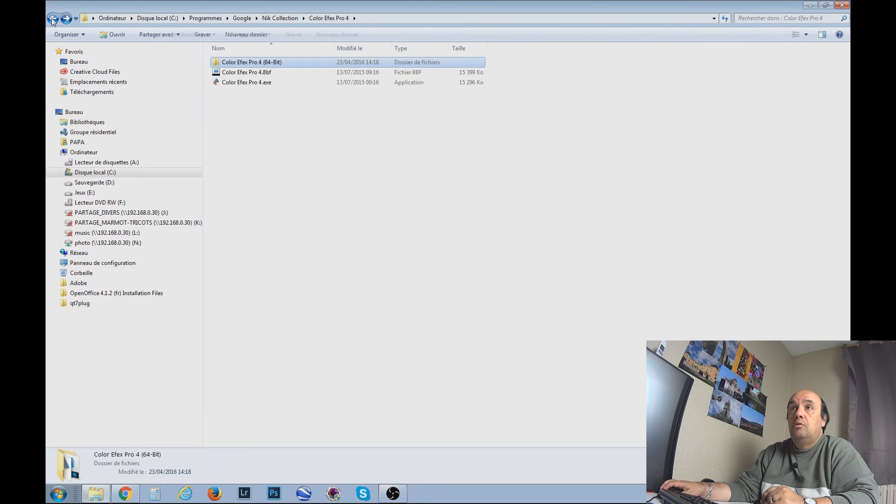
left_click(53, 19)
double_click(228, 102)
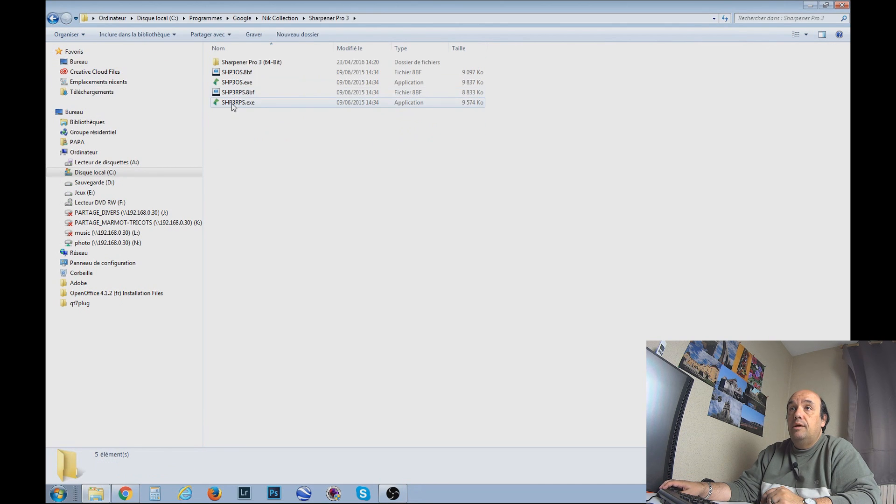
left_click(234, 104)
left_click(249, 62)
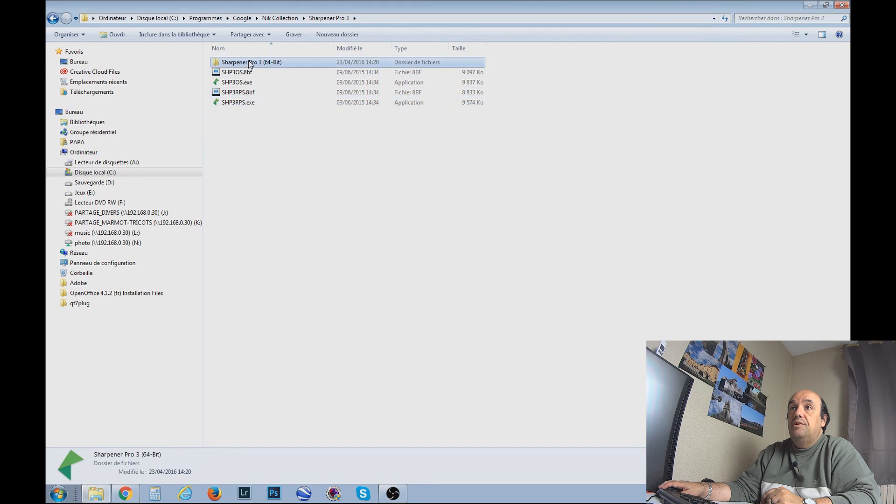
double_click(249, 62)
left_click(53, 18)
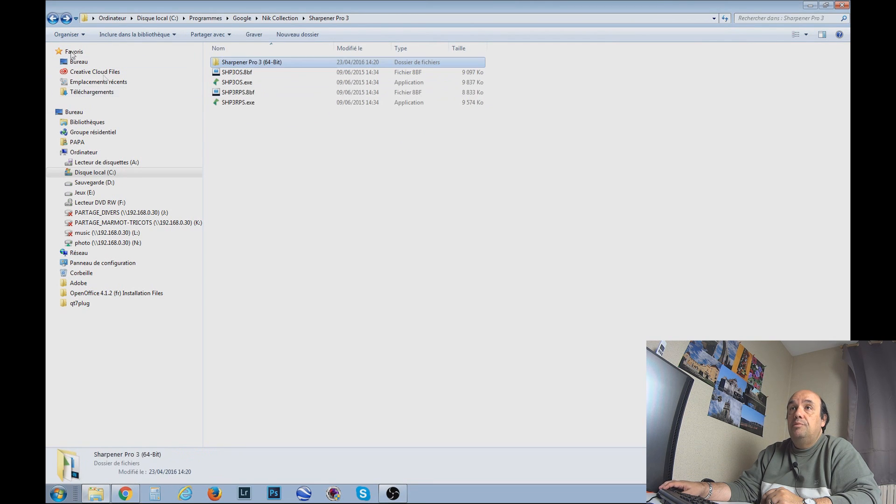
left_click(52, 18)
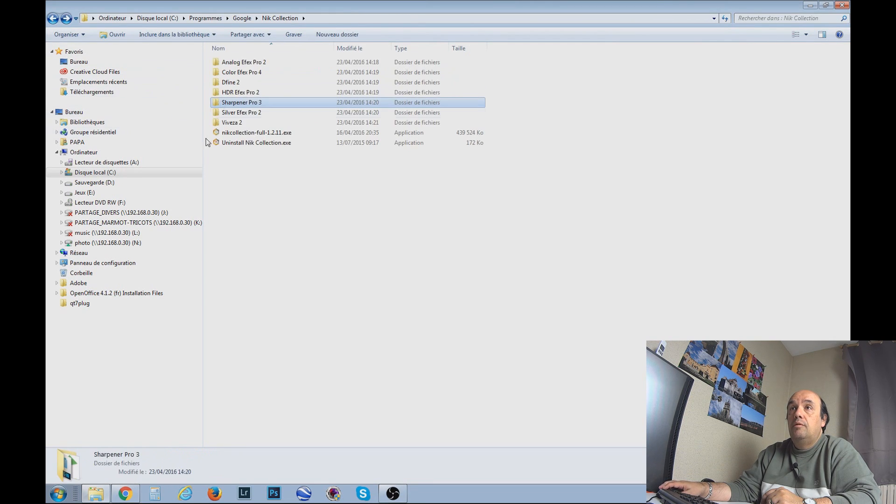
Look through the Dfine 2 folder and its 64-bit subfolder, and return to the Nik Collection folder.
double_click(229, 83)
left_click(233, 92)
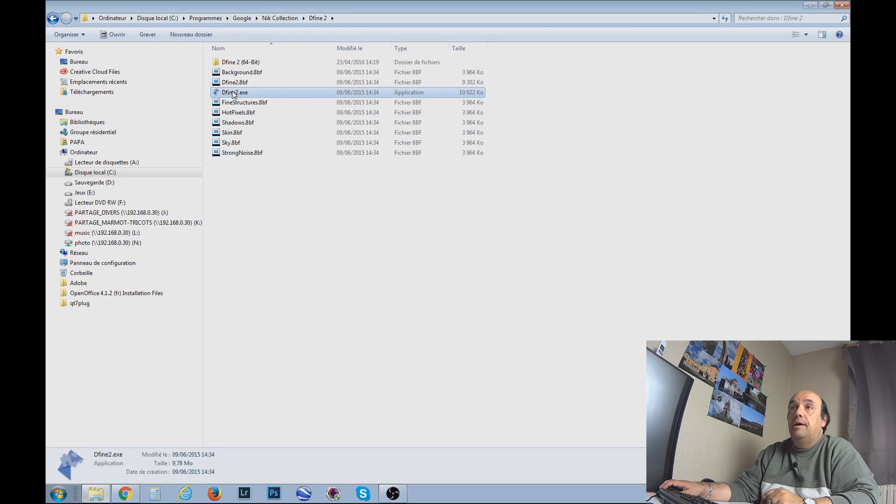
double_click(232, 64)
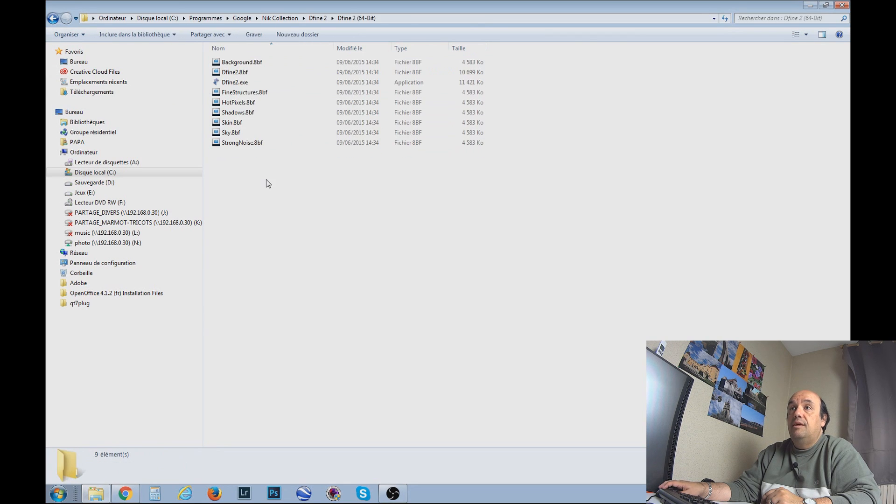
left_click(54, 19)
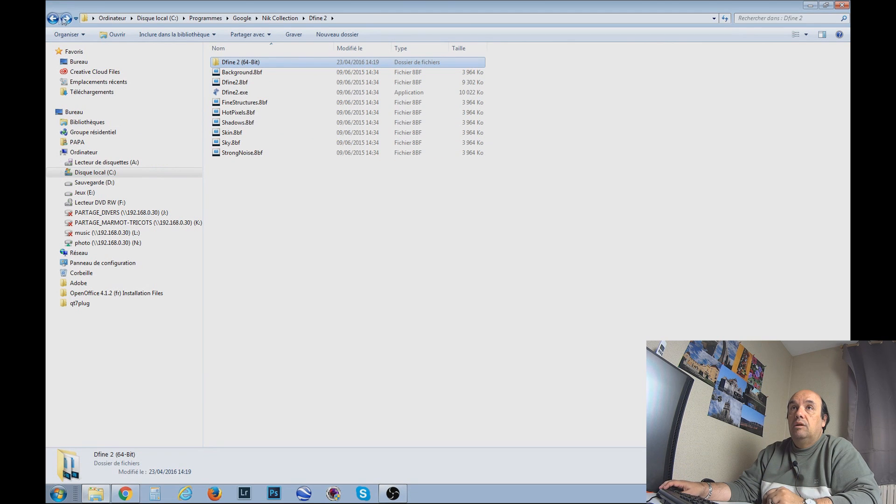
left_click(62, 18)
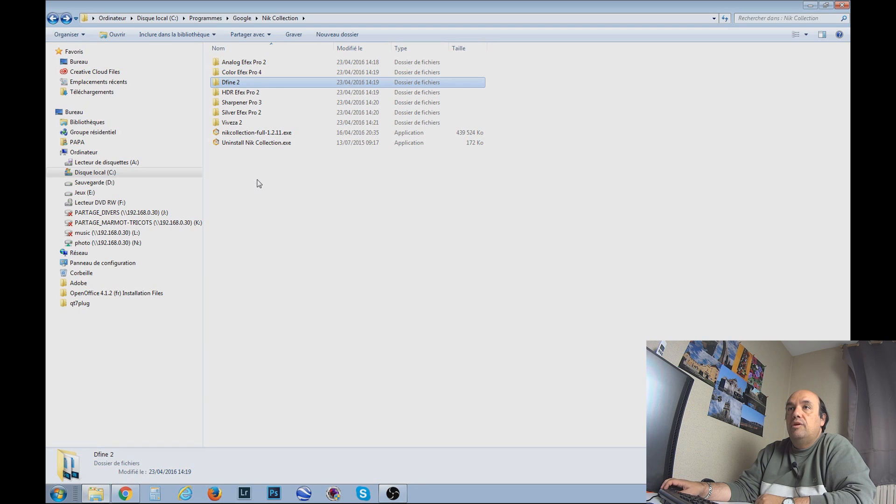
Start the 64-bit version of Color Efex Pro 4 from the Color Efex Pro 4 (64-Bit) folder.
double_click(234, 74)
double_click(233, 62)
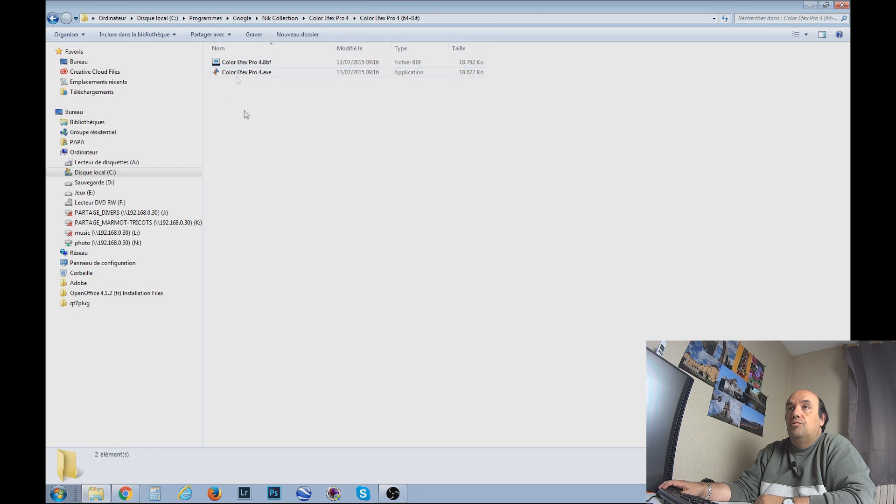
left_click(228, 72)
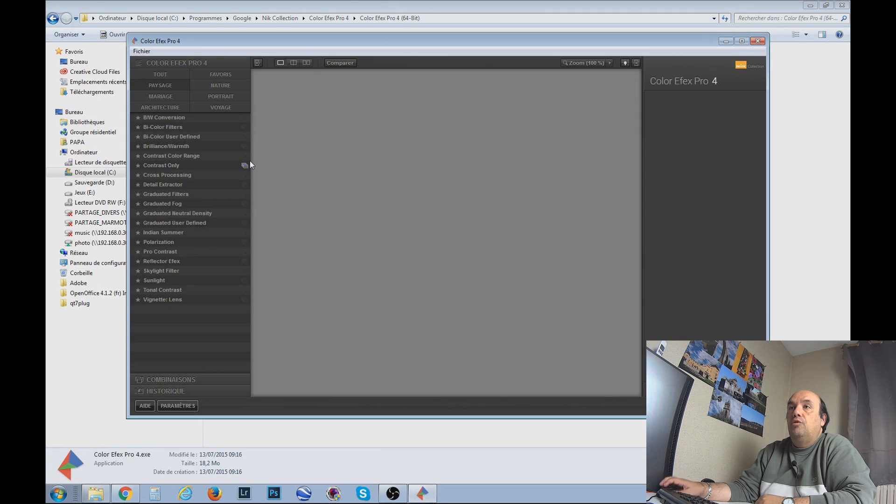
Open the image _MG_6104.jpg from the Après Modif LR folder in Color Efex Pro 4.
left_click(142, 52)
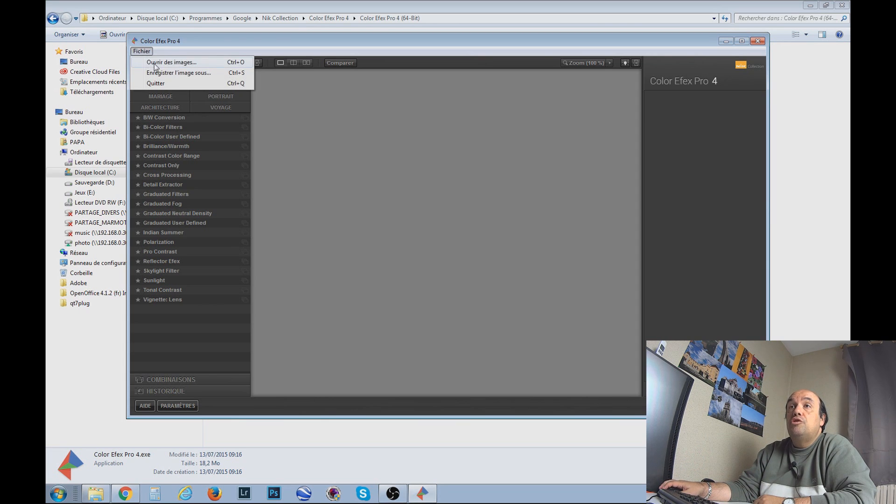
left_click(155, 63)
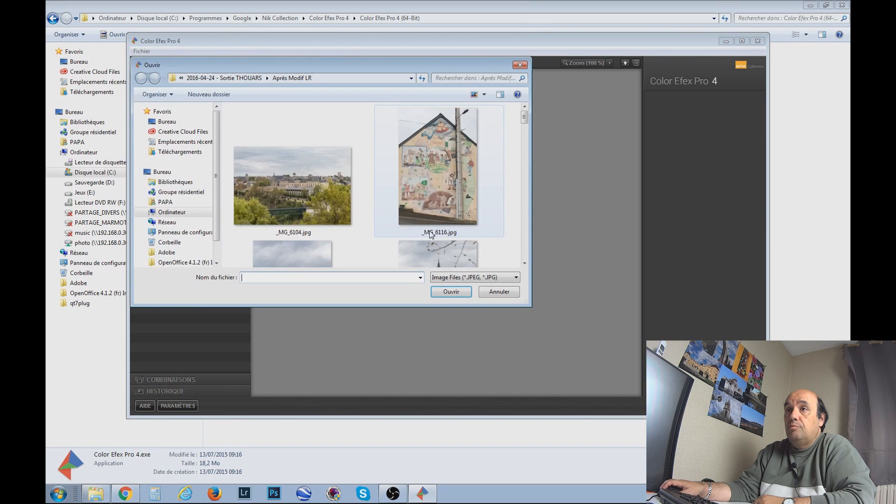
left_click(293, 190)
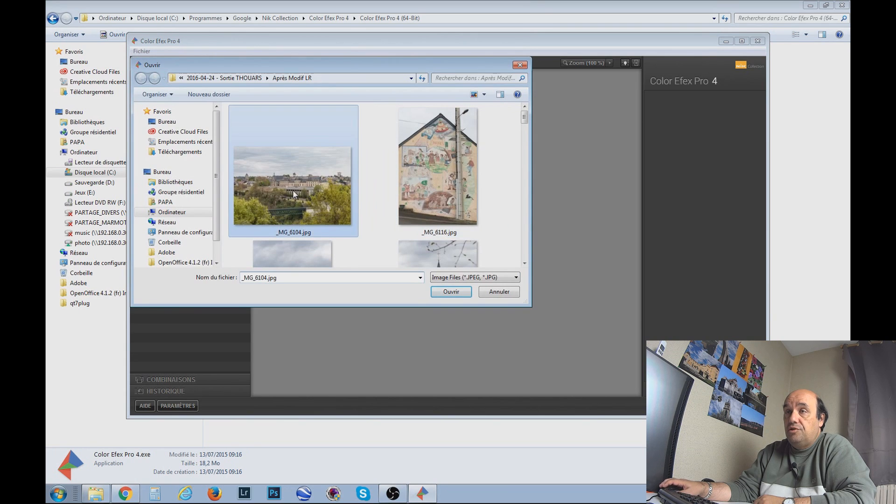
left_click(451, 292)
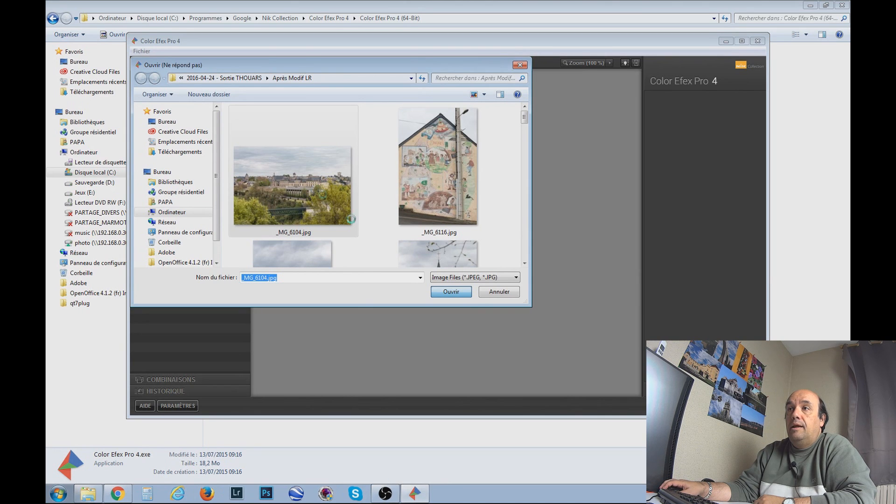
left_click(430, 290)
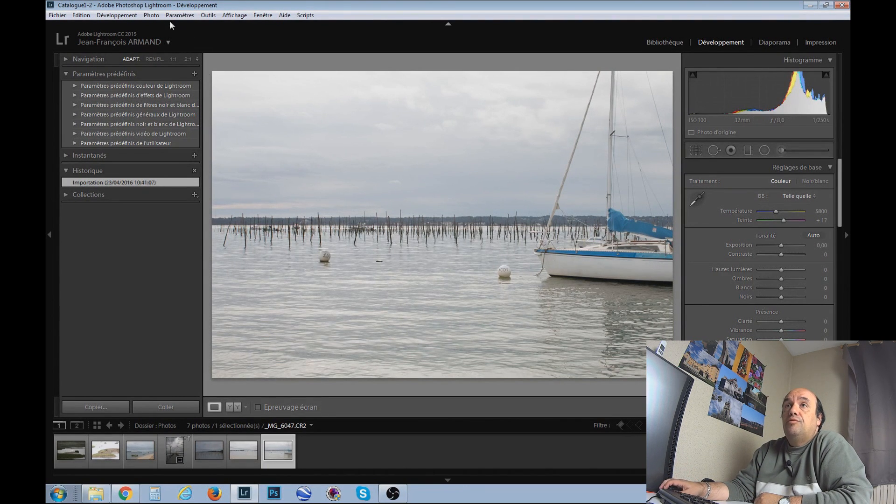
Send _MG_6047.CR2 from Lightroom to Color Efex Pro 4 as a copy with the Lightroom corrections.
left_click(154, 16)
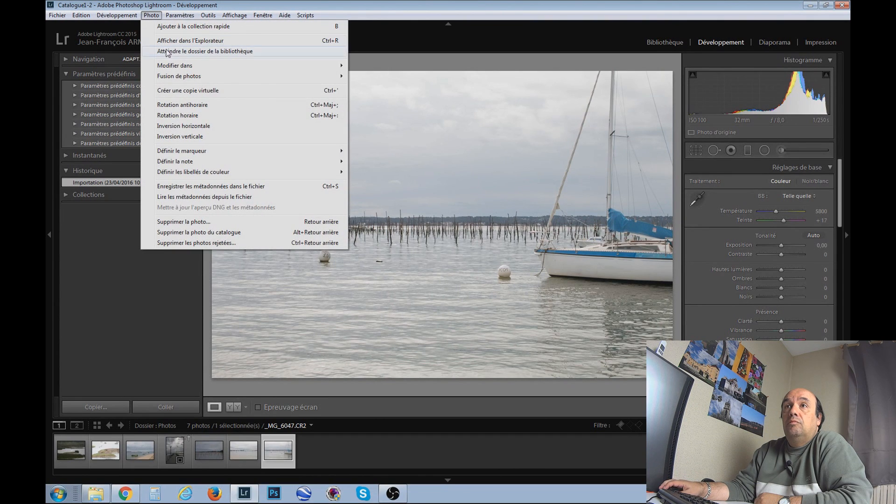
mouse_move(221, 66)
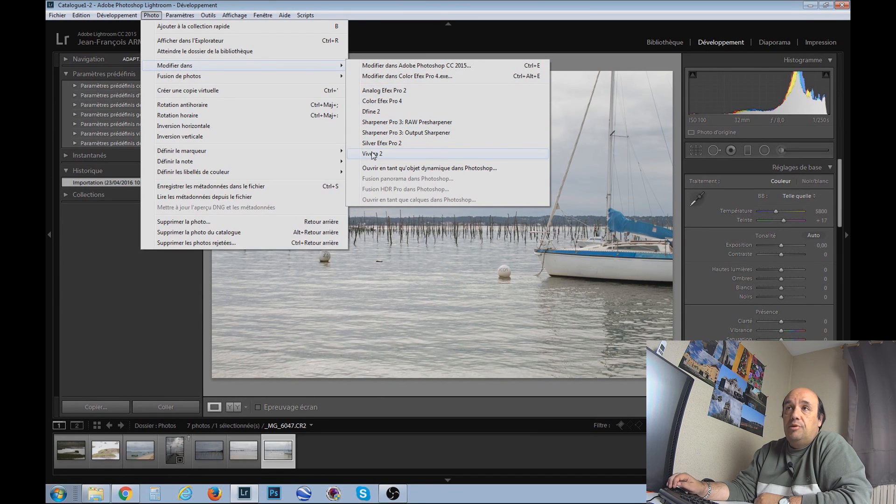
left_click(387, 104)
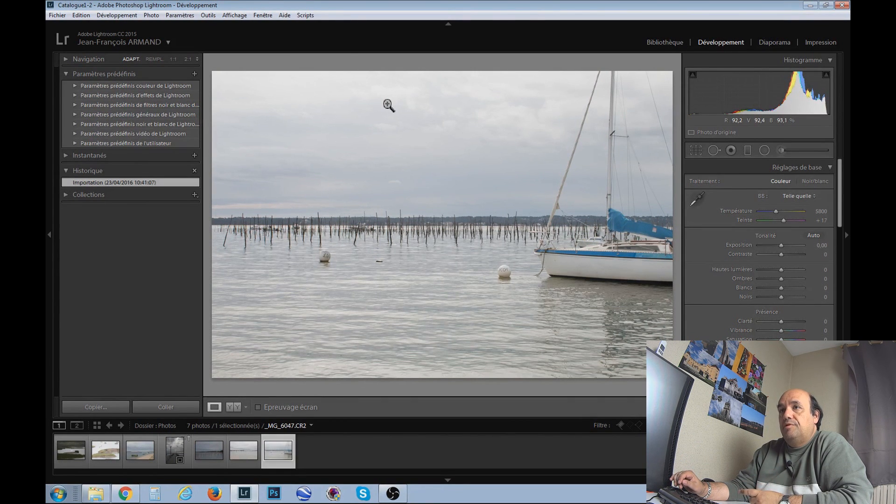
key("ctrl+alt+e")
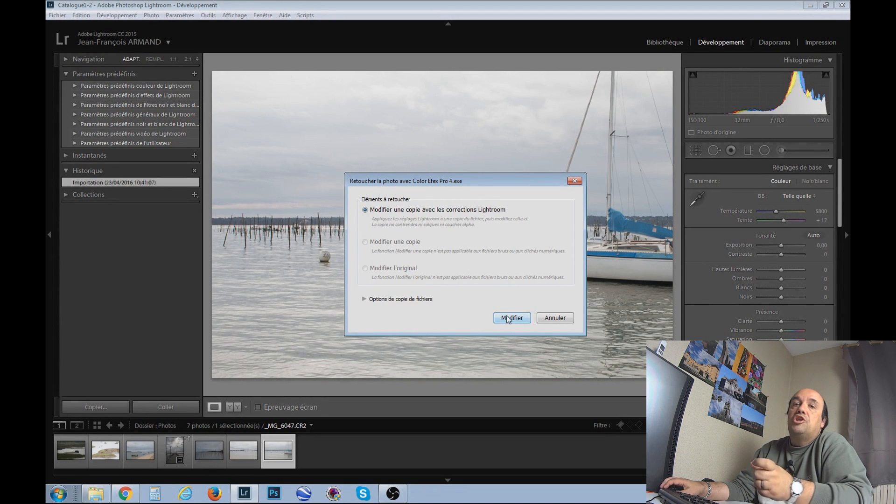
left_click(510, 318)
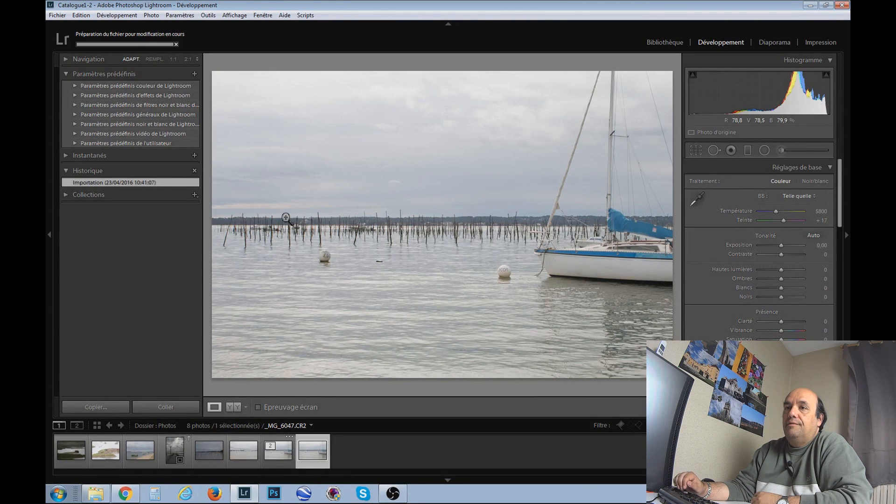
Compare the _MG_6047-Modifier.tif copy in Color Efex Pro 4 with Lightroom's filmstrip, and close the Color Efex Pro 4 window.
left_click(278, 450)
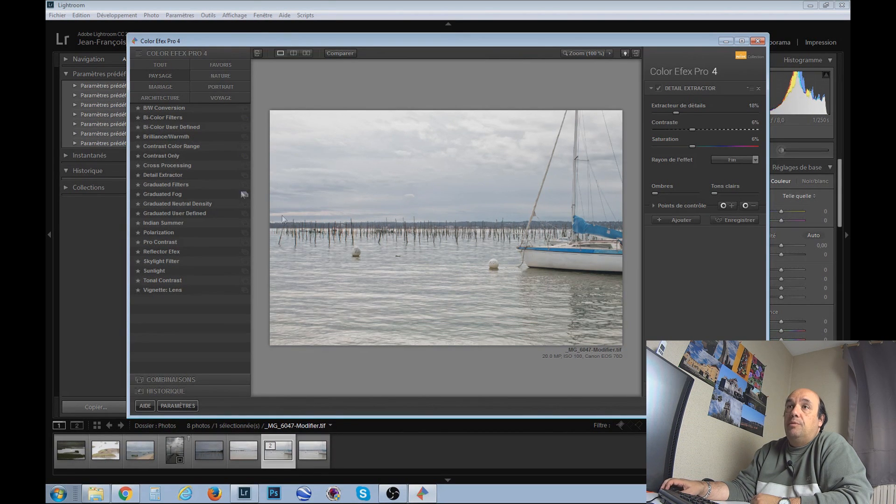
left_click_drag(596, 45, 616, 59)
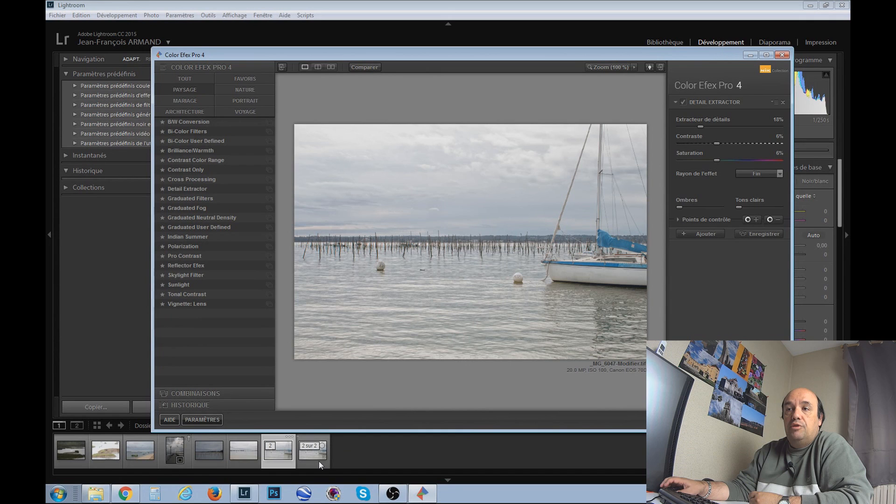
left_click(782, 56)
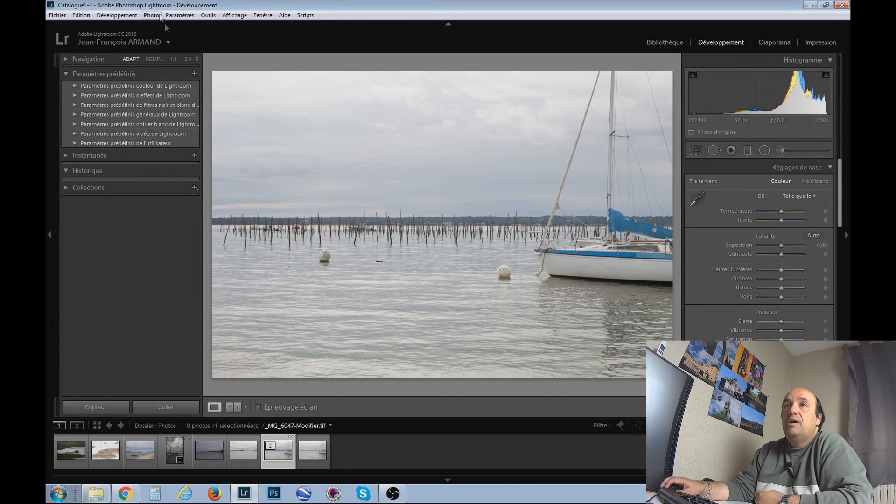
Open the original _MG_6047-Modifier.tif from Lightroom in Sharpener Pro 3: Output Sharpener, and cancel the sharpening.
left_click(150, 15)
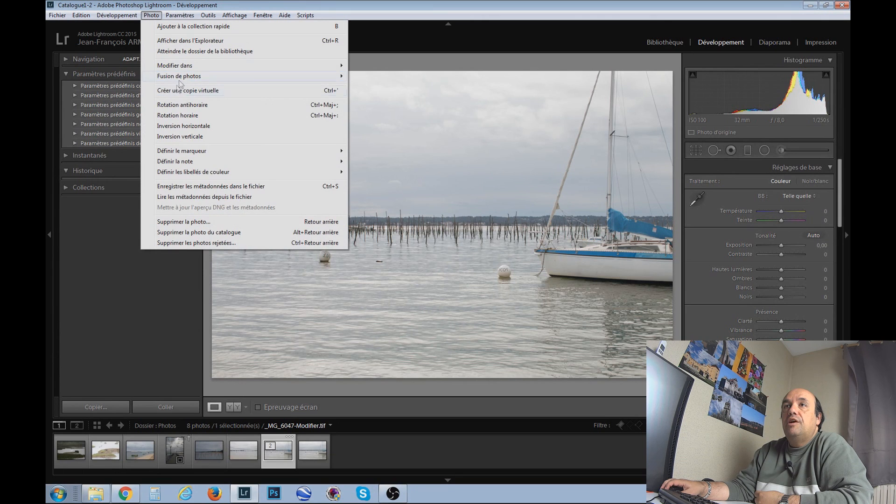
mouse_move(187, 69)
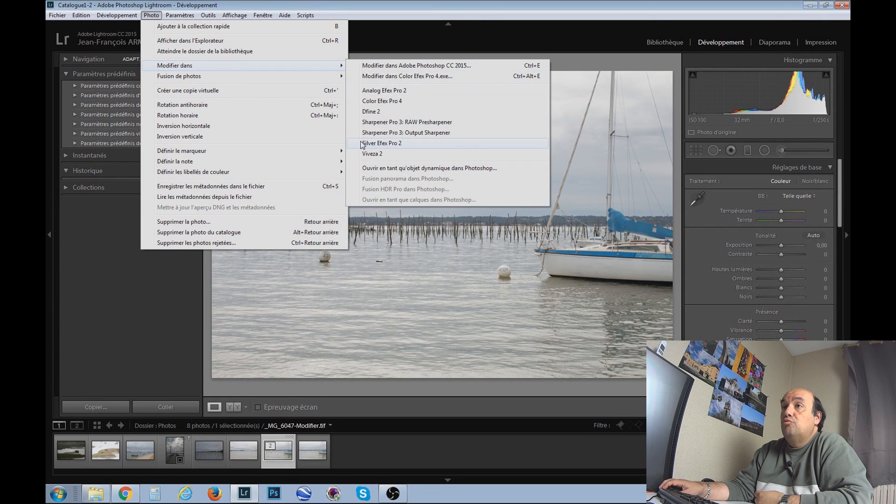
left_click(394, 134)
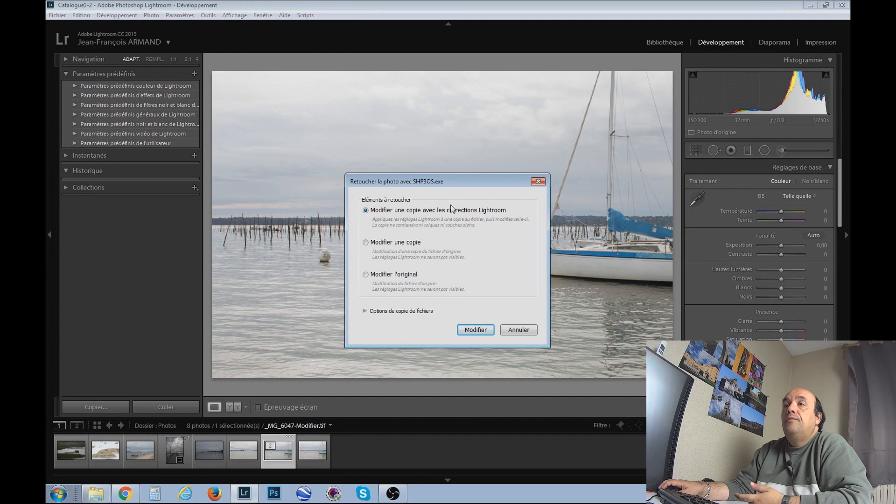
left_click(366, 275)
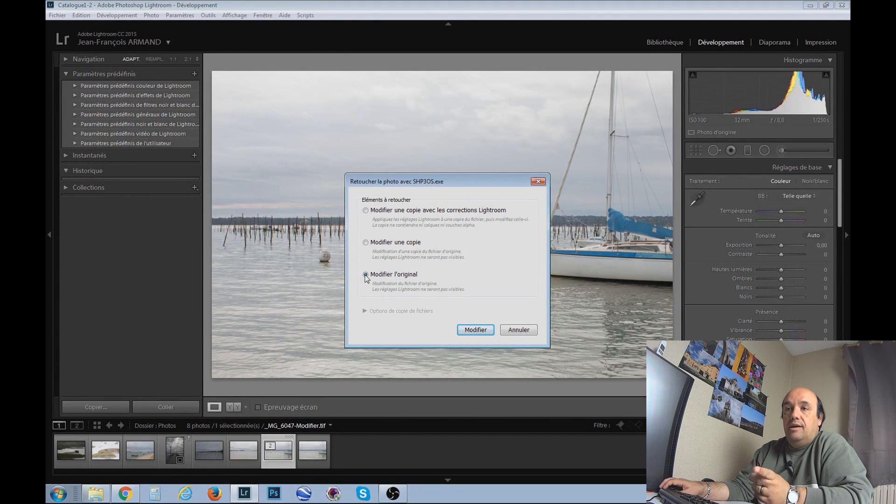
left_click(472, 330)
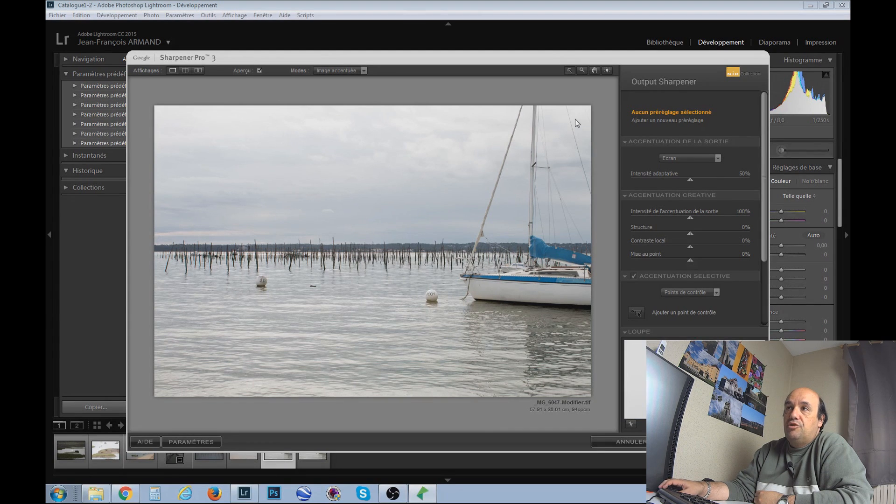
left_click(625, 442)
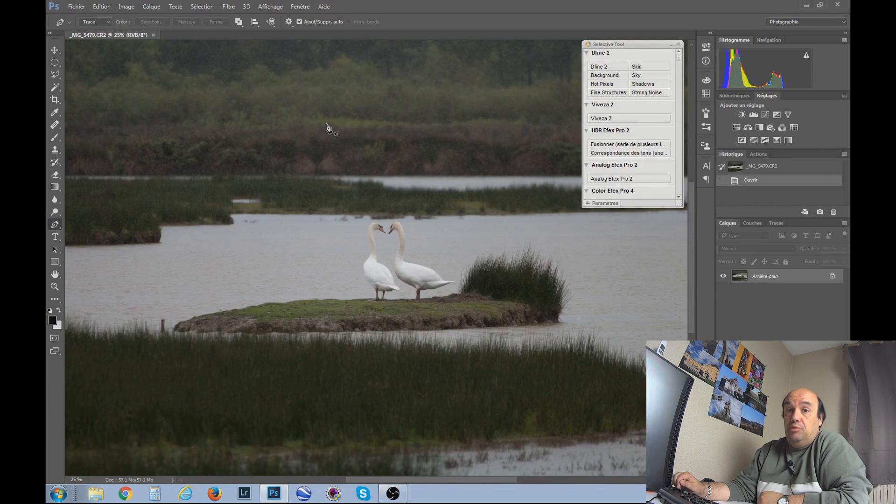
Move the Selective Tool palette lower over the Photoshop image and collapse its filter groups from Dfine 2 to Sharpener Pro 3.
left_click_drag(656, 46, 662, 102)
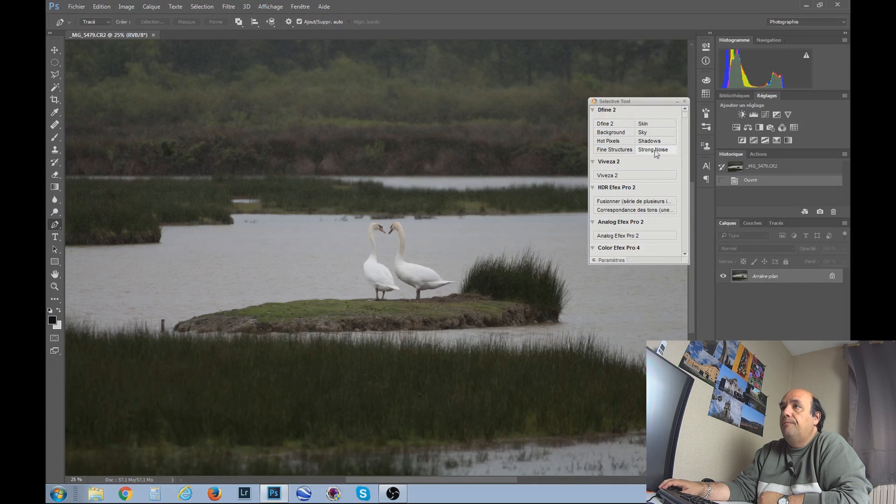
scroll(621, 226, "down", 2)
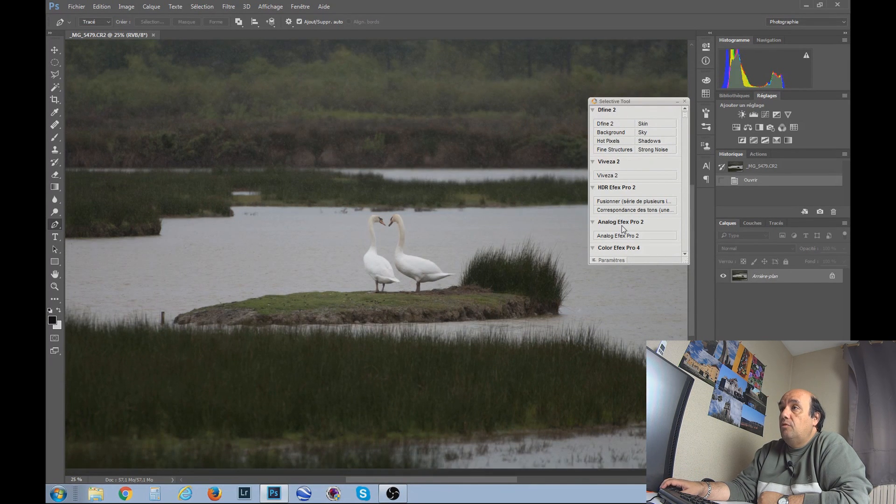
scroll(622, 227, "up", 1)
left_click_drag(686, 117, 686, 148)
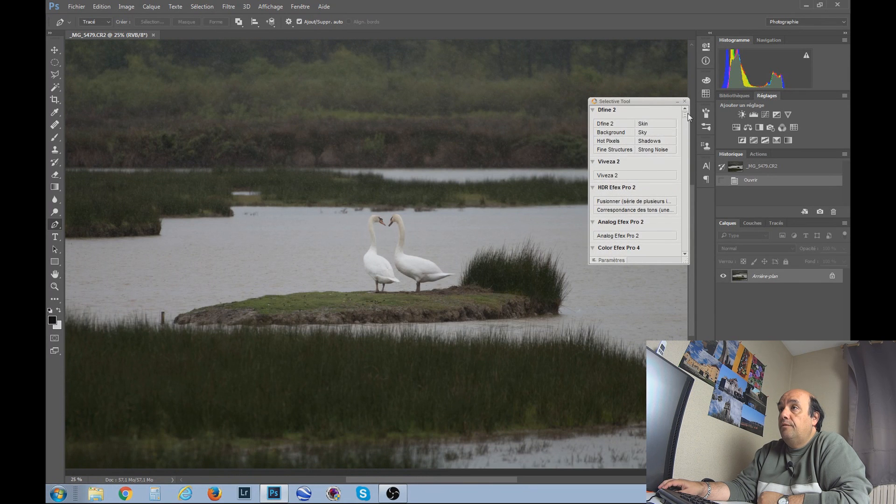
left_click(592, 109)
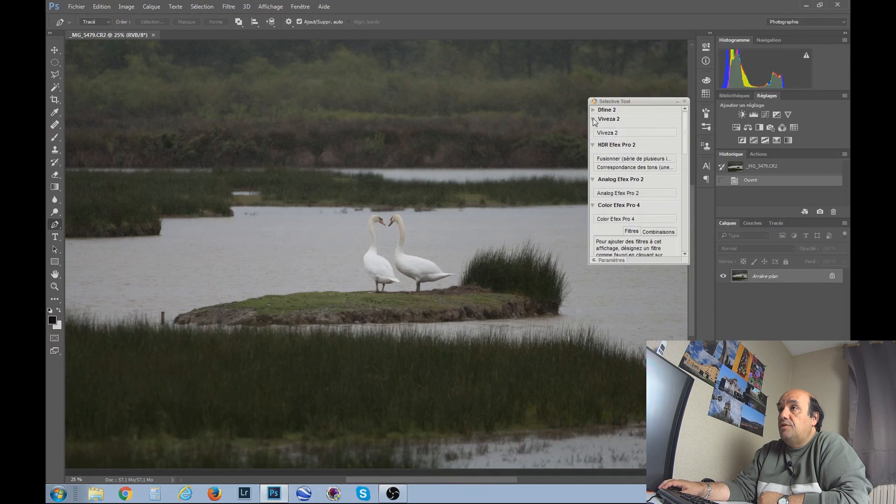
left_click(593, 119)
left_click(593, 128)
left_click(593, 138)
left_click(593, 146)
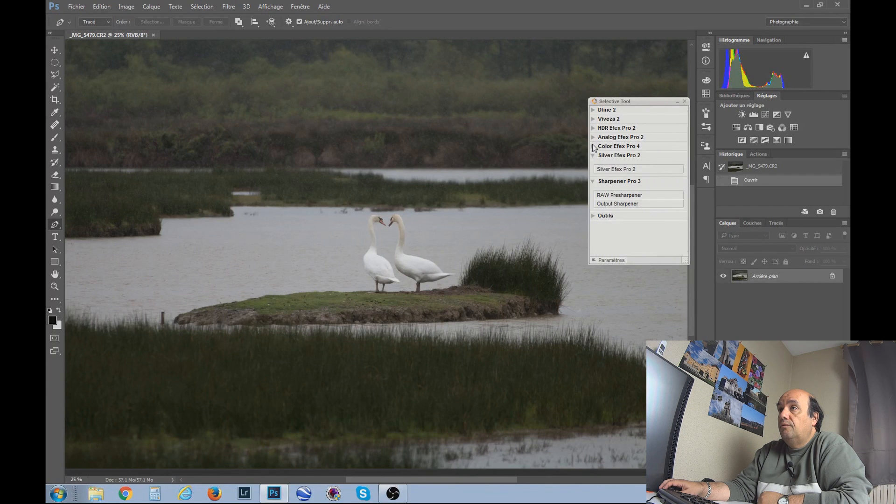
left_click(593, 155)
left_click(593, 164)
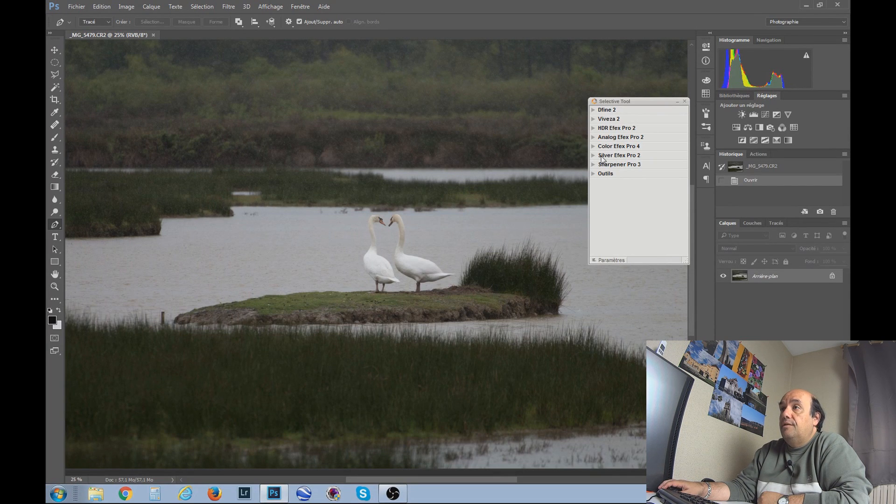
Check the Outils group of the Selective Tool palette, collapse it again and expand the Color Efex Pro 4 group.
left_click(593, 174)
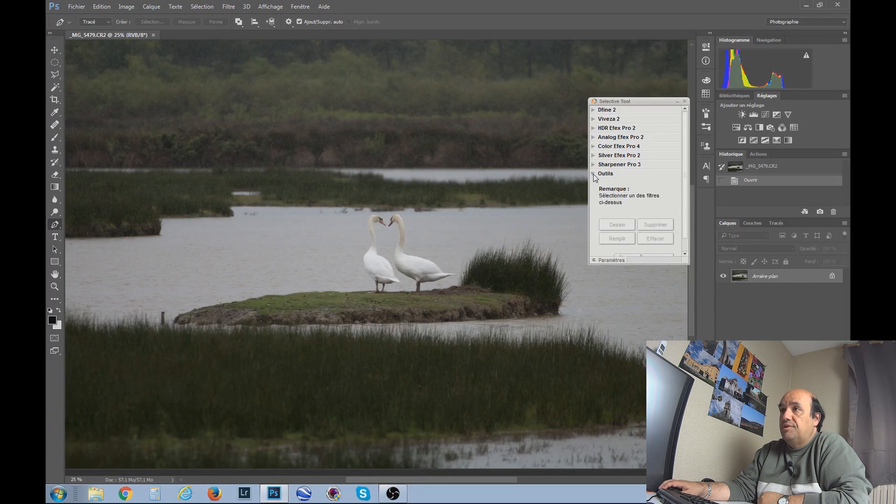
left_click(594, 175)
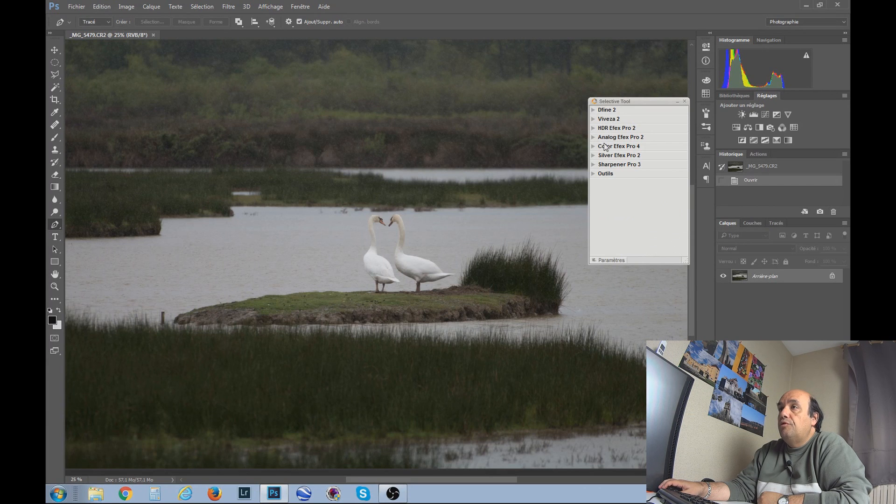
left_click(593, 147)
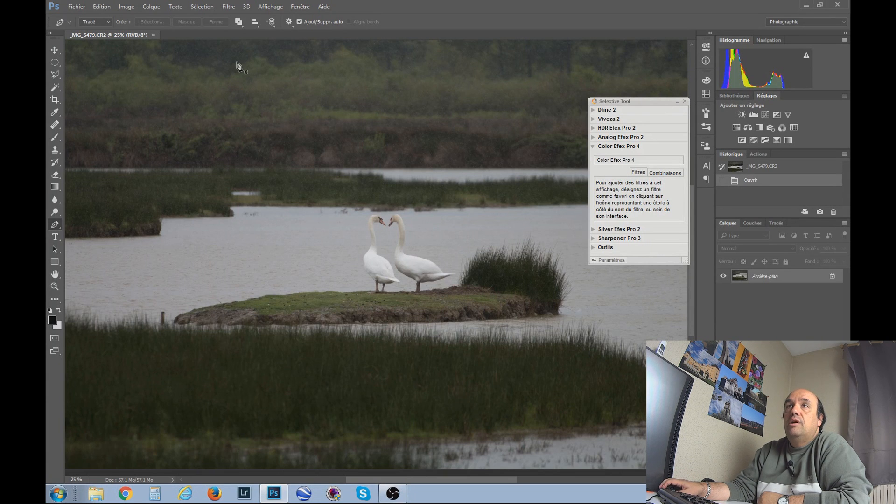
Open _MG_5479.CR2 in the Nik Collection's Color Efex Pro 4, and reposition and enlarge the plug-in window.
left_click(230, 7)
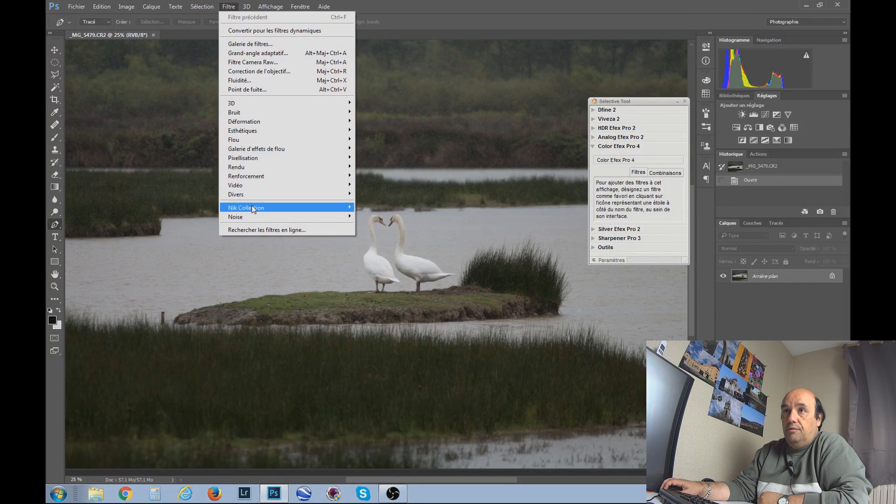
mouse_move(253, 209)
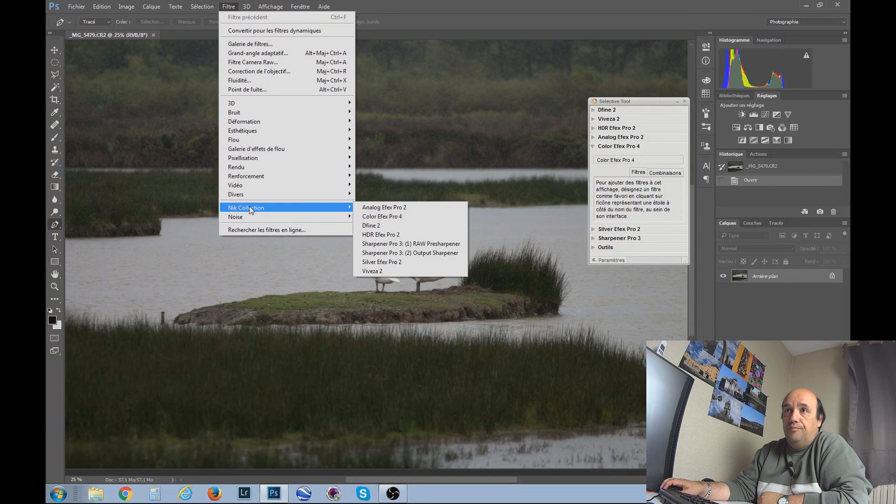
left_click(376, 272)
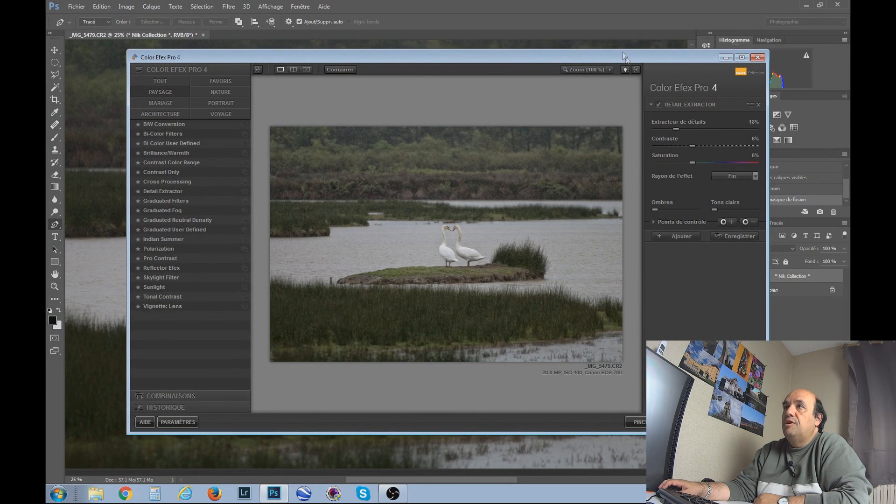
left_click_drag(622, 51, 617, 40)
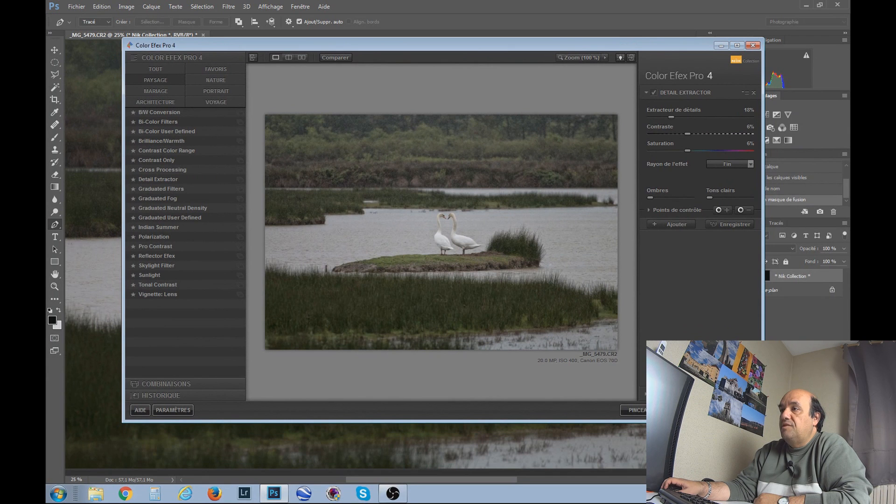
left_click_drag(762, 422, 820, 451)
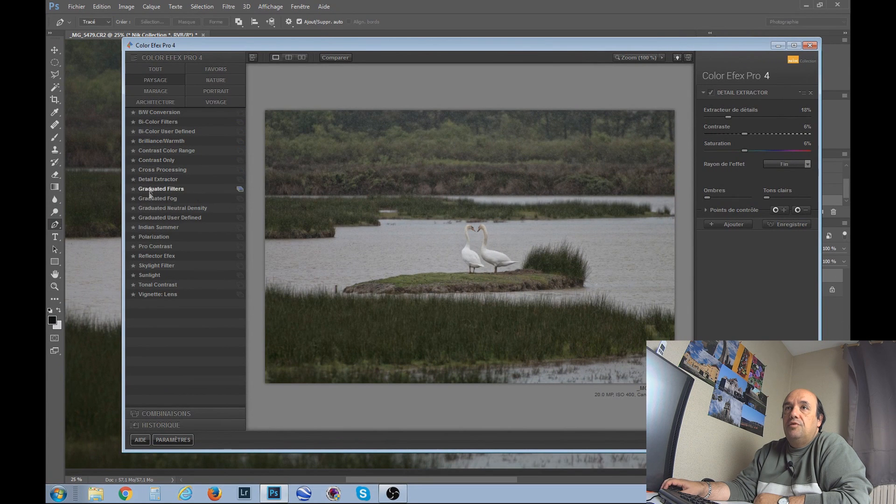
Apply the Pro Contrast preset 03 - Contraste dynamique to the swan photo and confirm the filter.
left_click(240, 246)
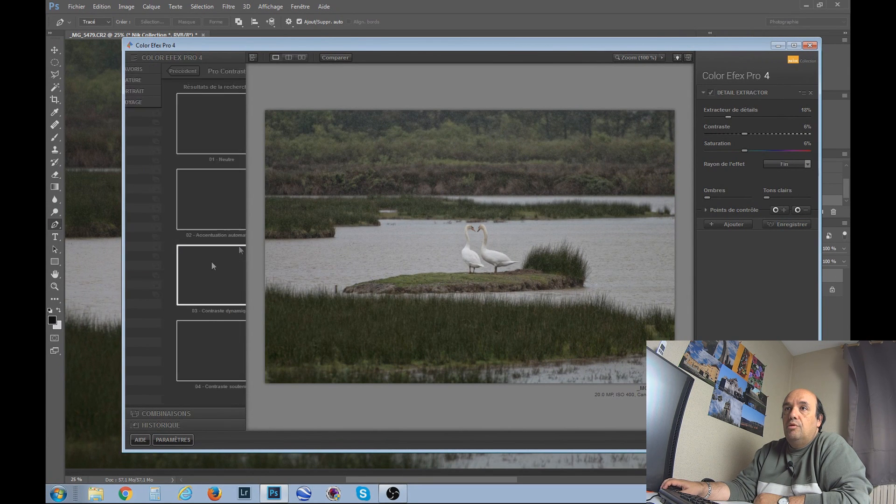
left_click(191, 277)
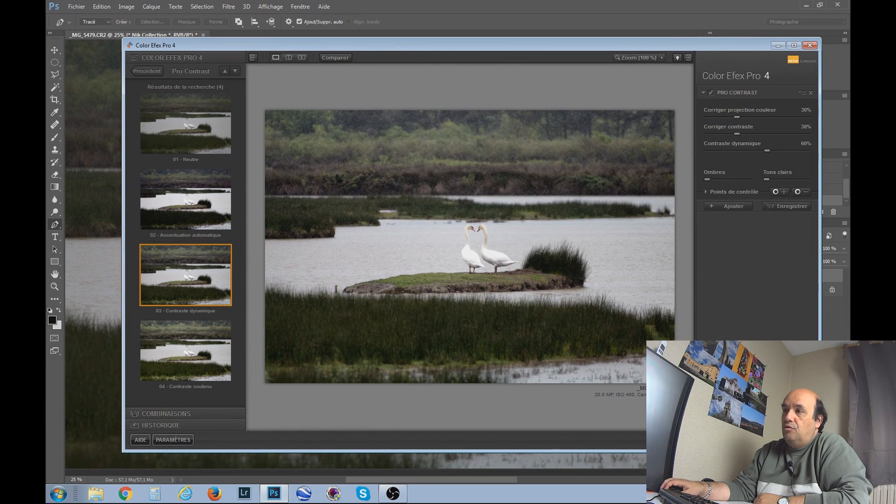
key("Return")
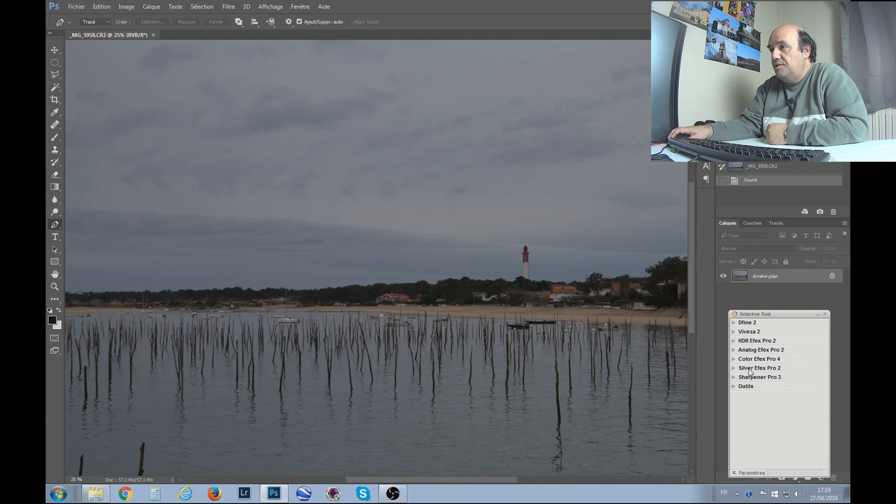
Look into the Sharpener Pro 3 and Viveza 2 groups of the Selective Tool palette.
left_click(734, 378)
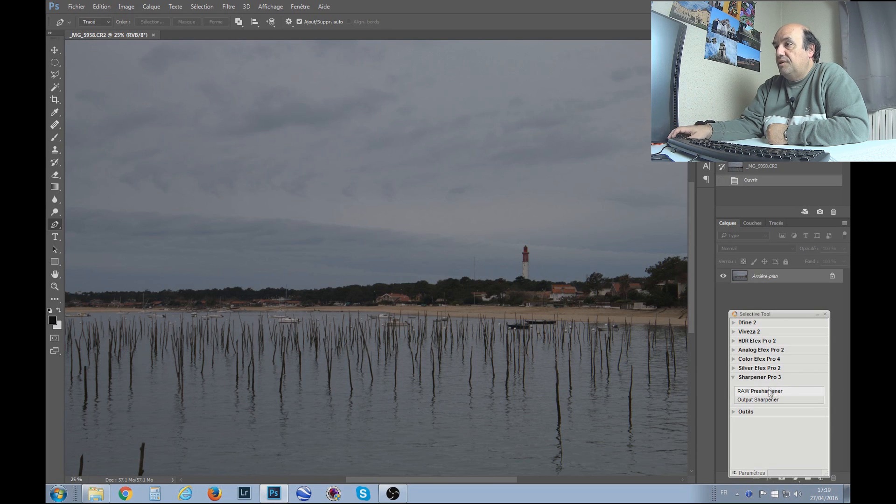
left_click(746, 332)
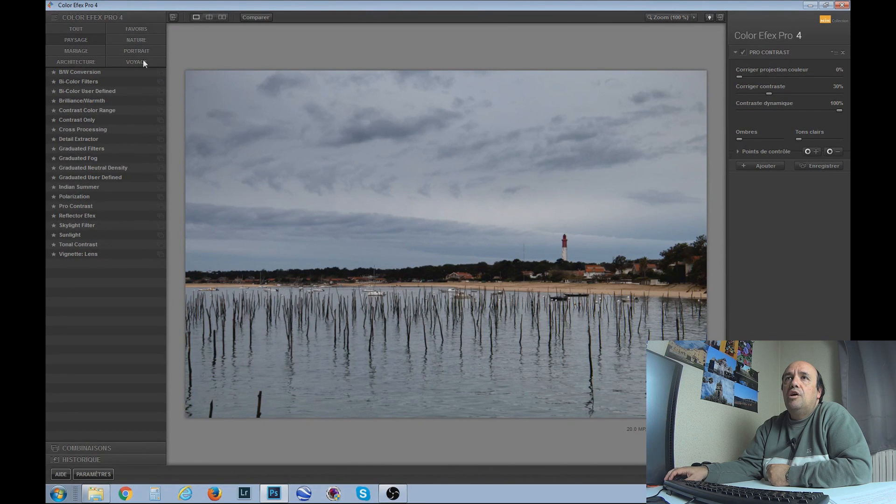
Browse the Color Efex Pro 4 filter lists for Tout, Paysage, Architecture, Nature, Portrait, Voyage and Favoris, and return to Paysage.
left_click(80, 29)
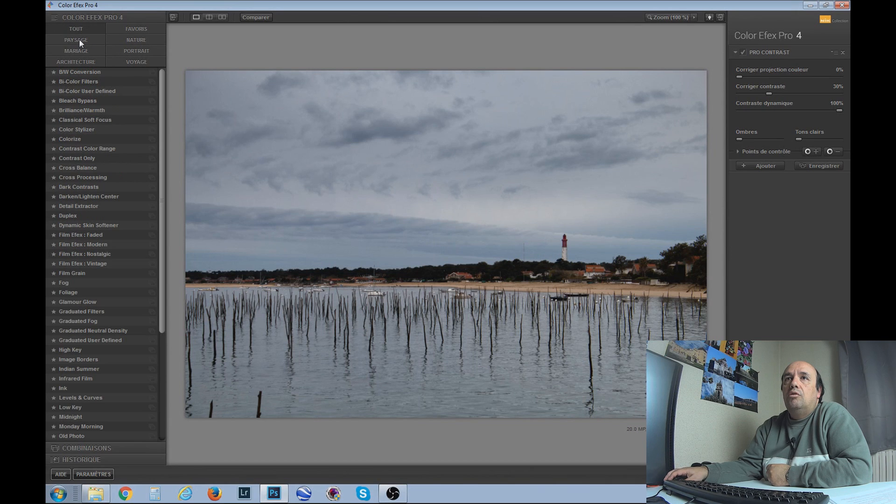
left_click(79, 39)
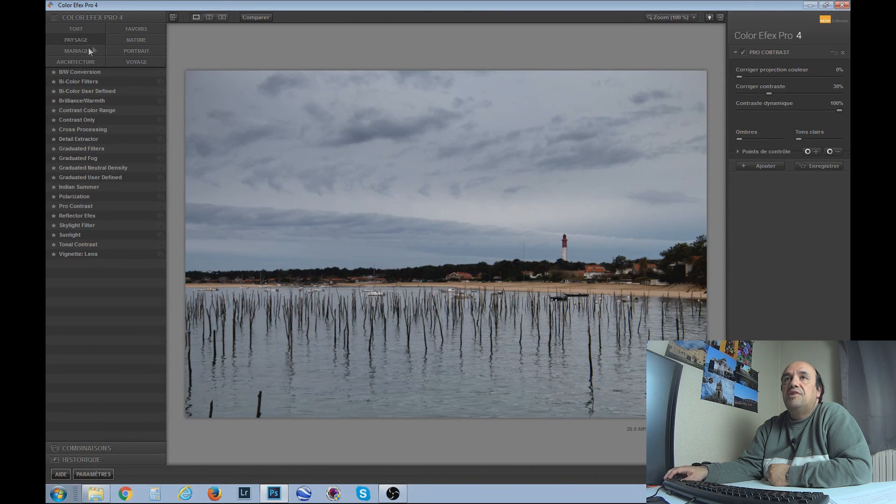
left_click(79, 61)
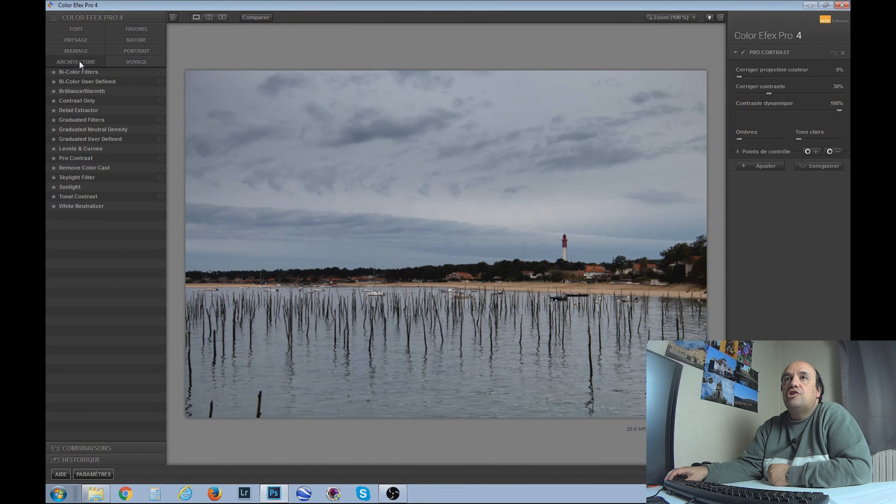
left_click(133, 39)
left_click(133, 50)
left_click(133, 61)
left_click(130, 27)
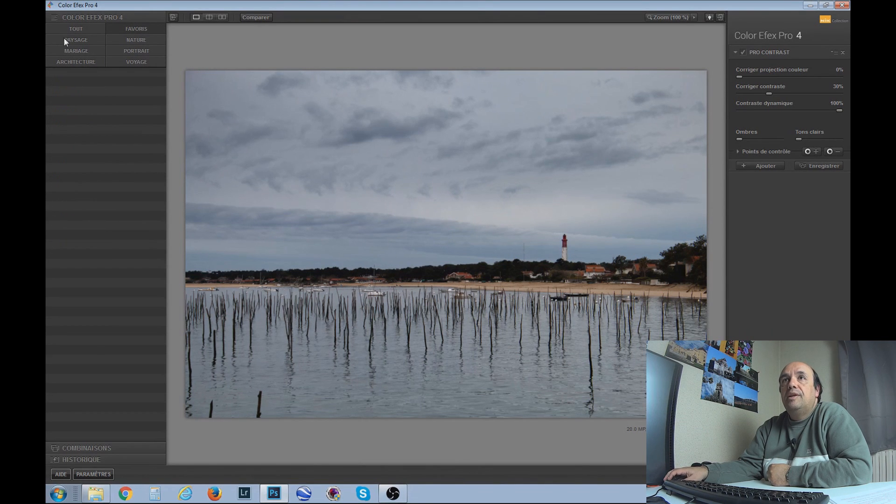
left_click(79, 39)
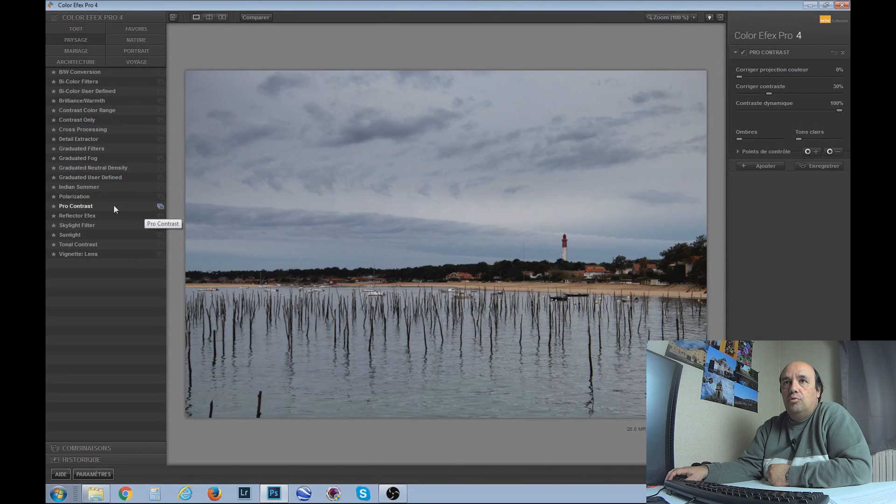
Try the first three Pro Contrast presets on the lighthouse photo, apply 04 - Contraste soutenu and expand the filter's control points section.
left_click(159, 207)
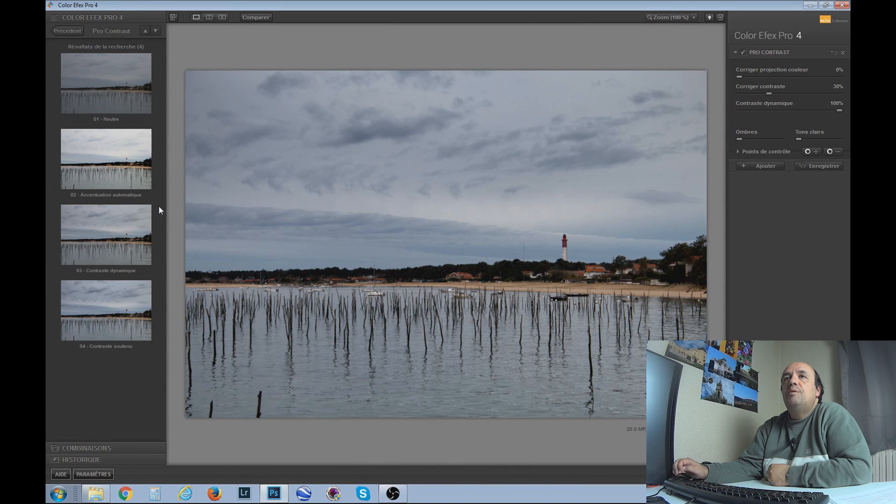
left_click(103, 86)
left_click(109, 160)
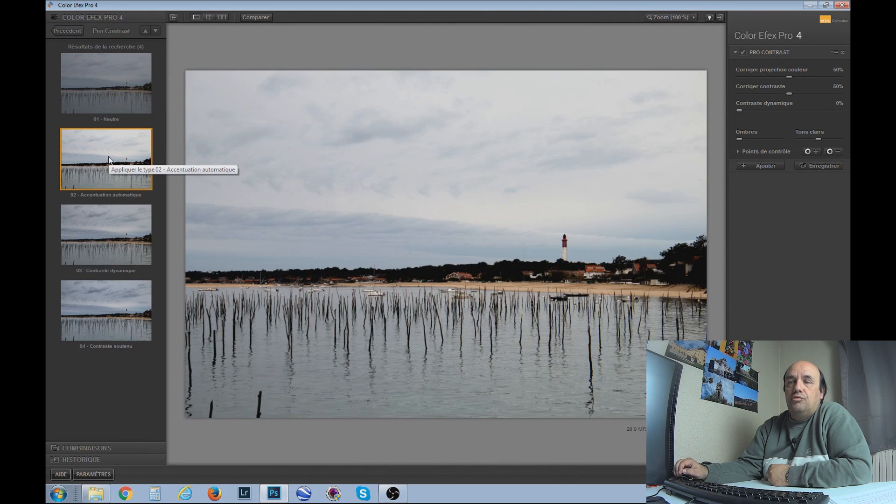
left_click(108, 226)
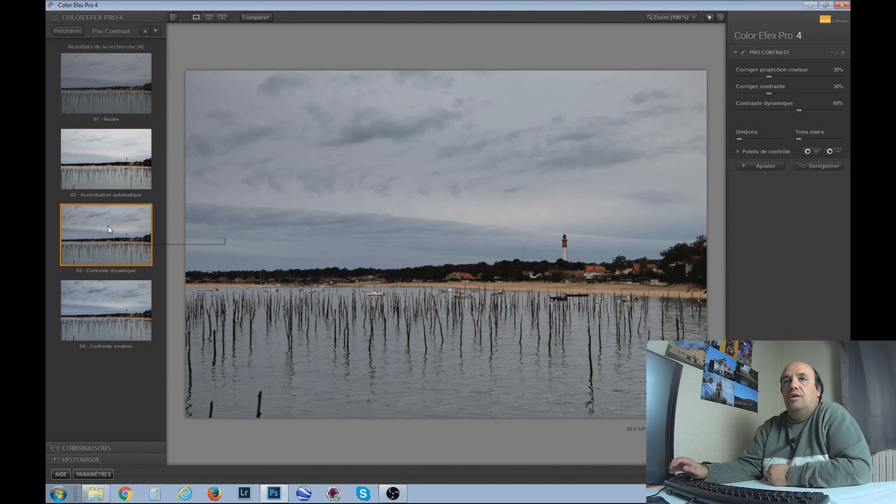
left_click(124, 307)
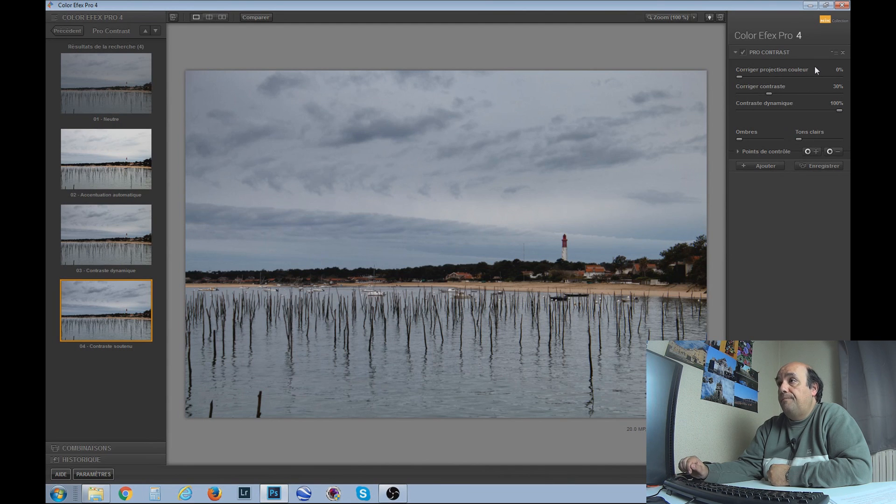
left_click(738, 152)
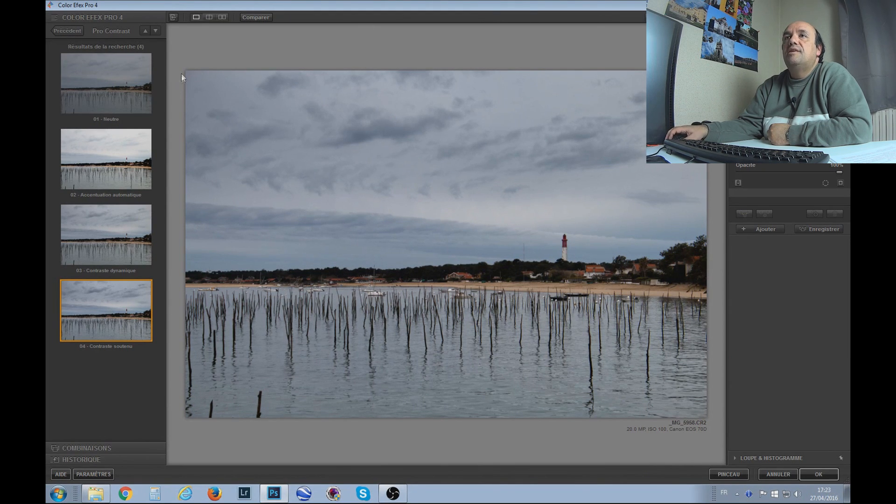
Expand the loupe and histogram section and examine the lighthouse in the pinned loupe.
left_click(734, 458)
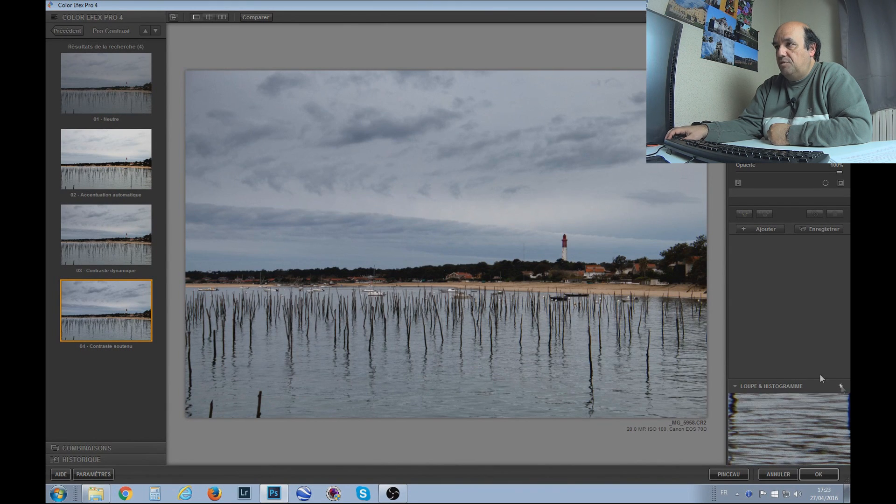
left_click(564, 240)
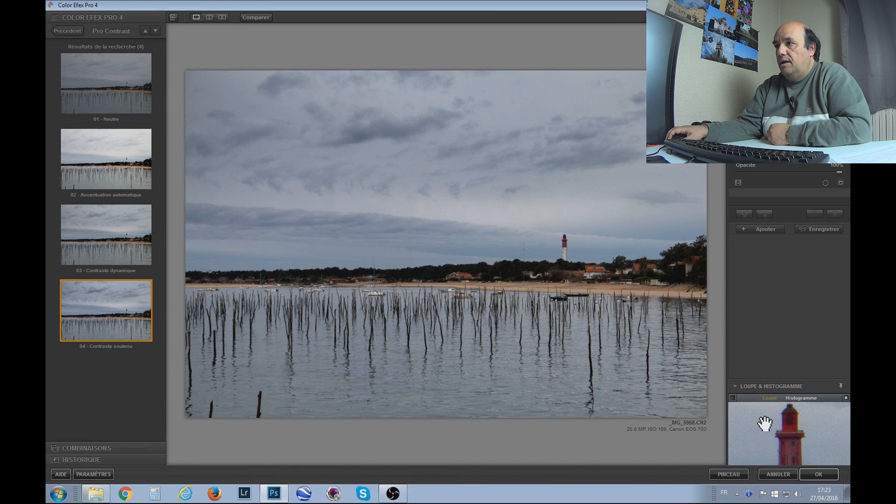
left_click(732, 398)
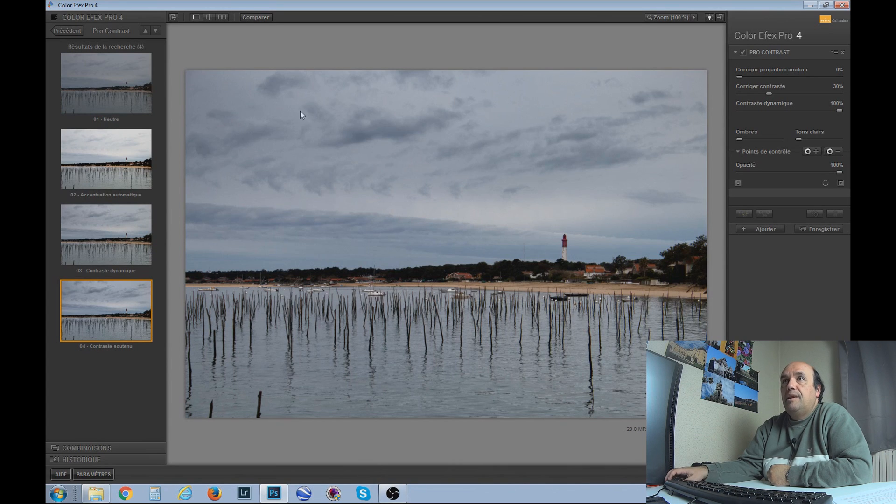
Compare the Pro Contrast result with the original lighthouse photo several times.
left_click(254, 18)
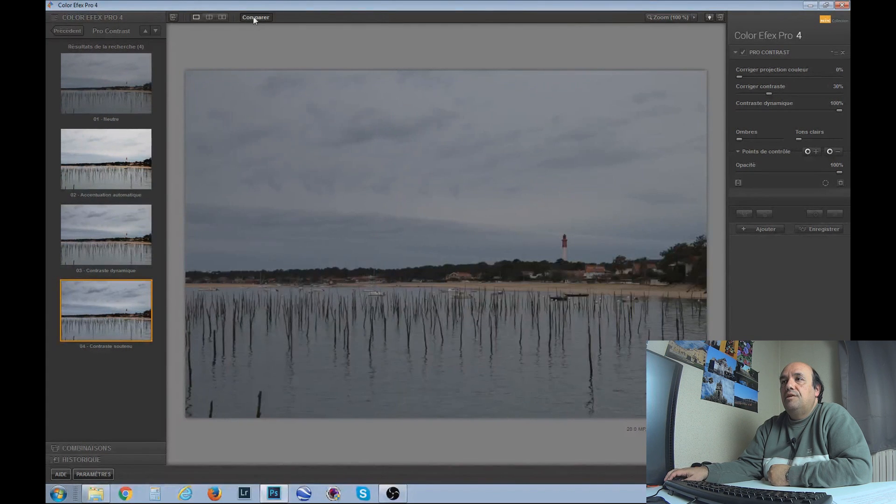
left_click(253, 15)
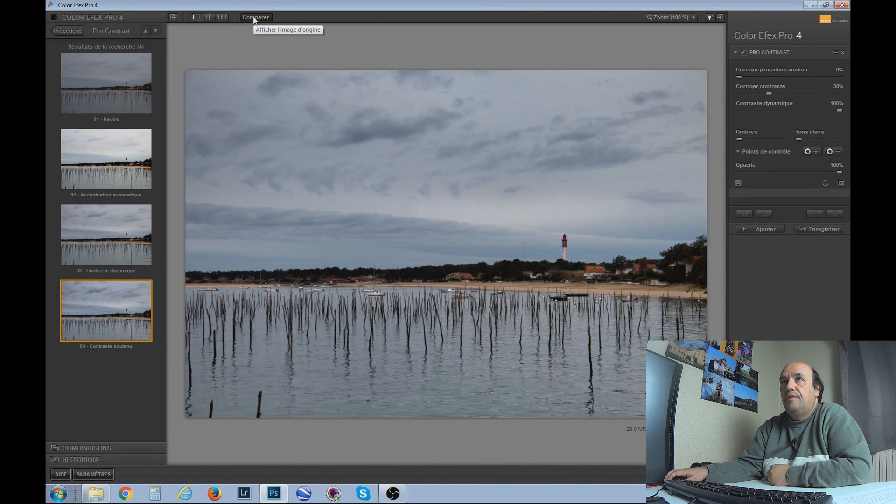
left_click(253, 17)
left_click(253, 17)
left_click(254, 16)
left_click(253, 15)
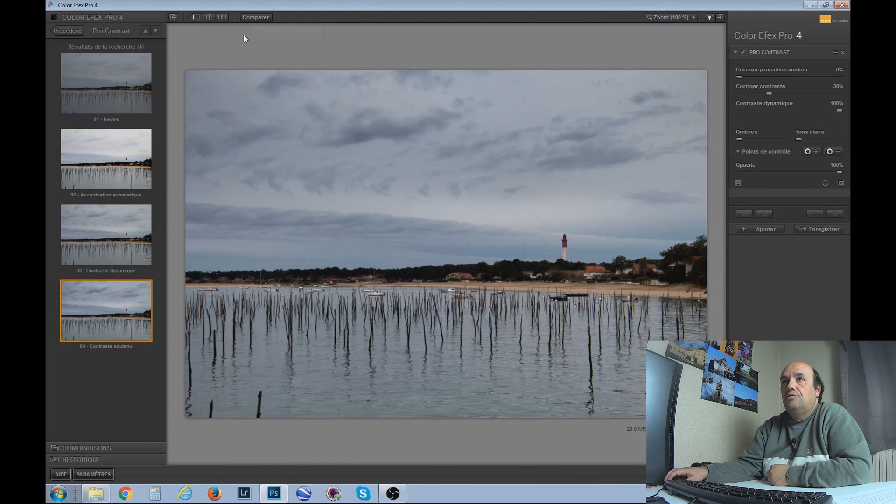
View the before and after as a split preview and as two separate images, and return to the single-image view.
left_click(209, 18)
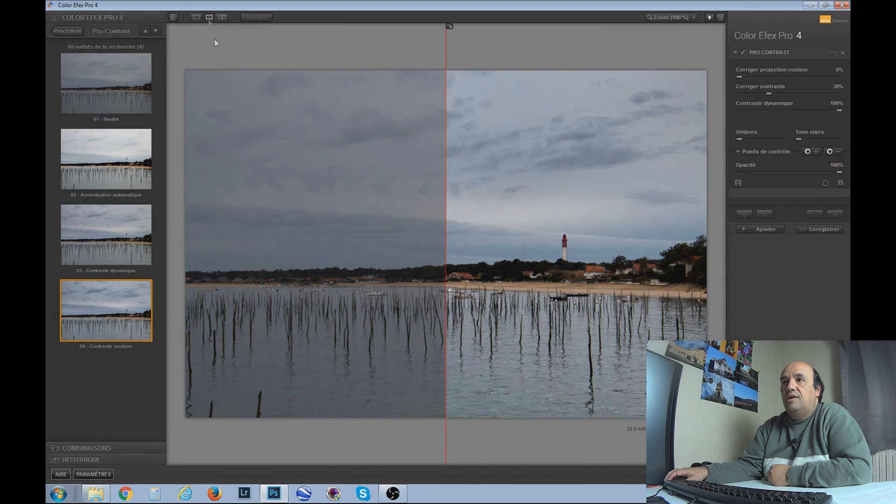
left_click_drag(449, 219, 453, 275)
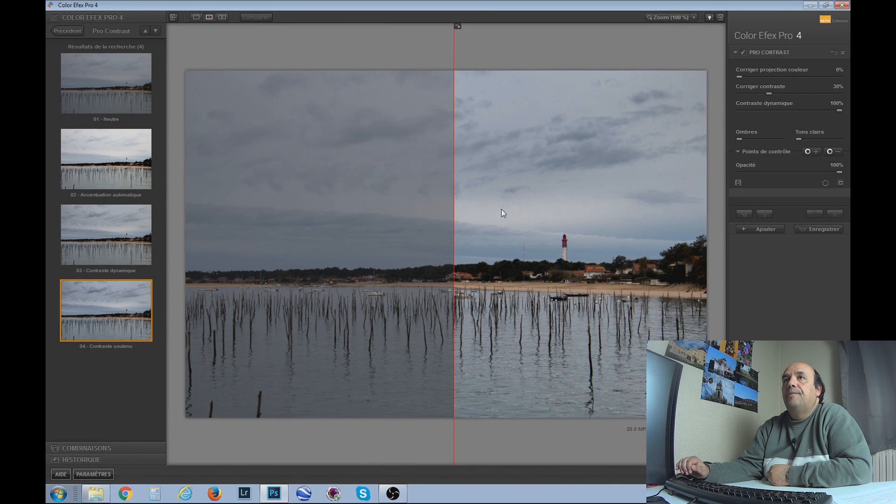
left_click(222, 18)
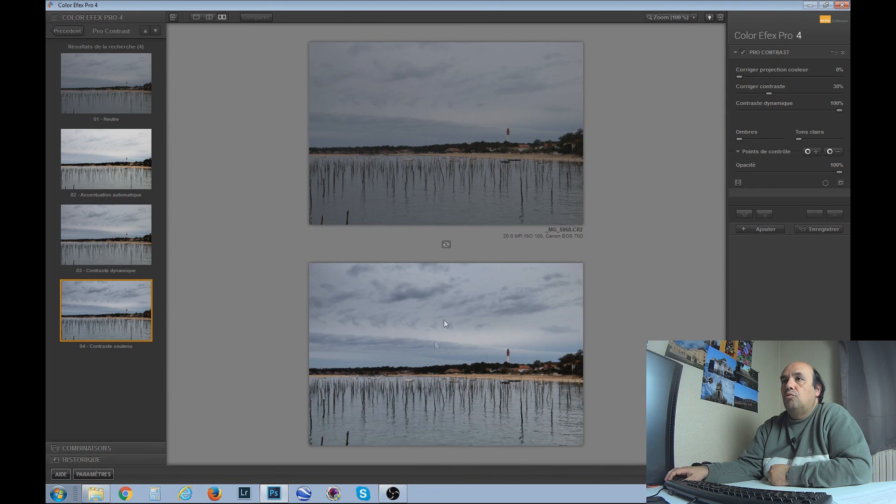
left_click(447, 245)
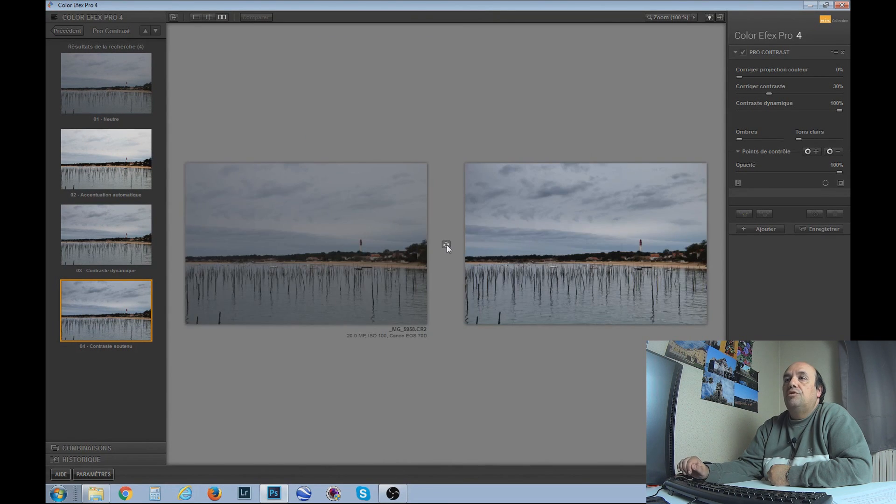
left_click(196, 18)
left_click(209, 18)
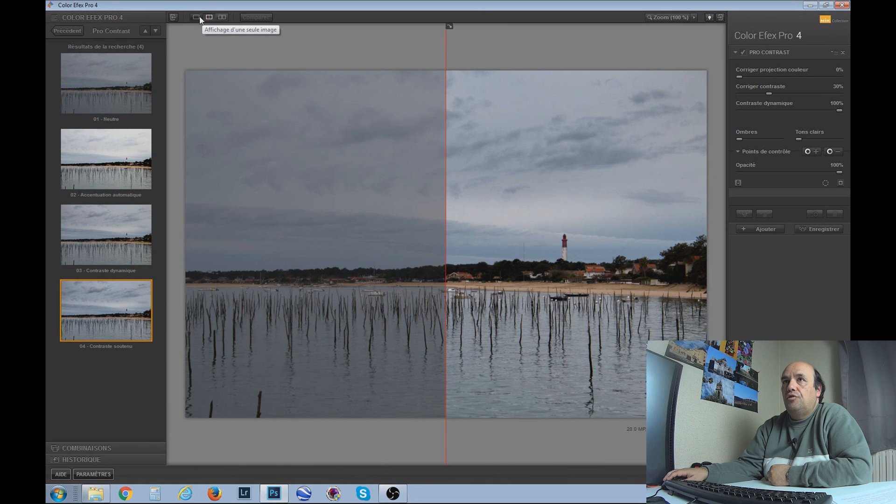
left_click(196, 17)
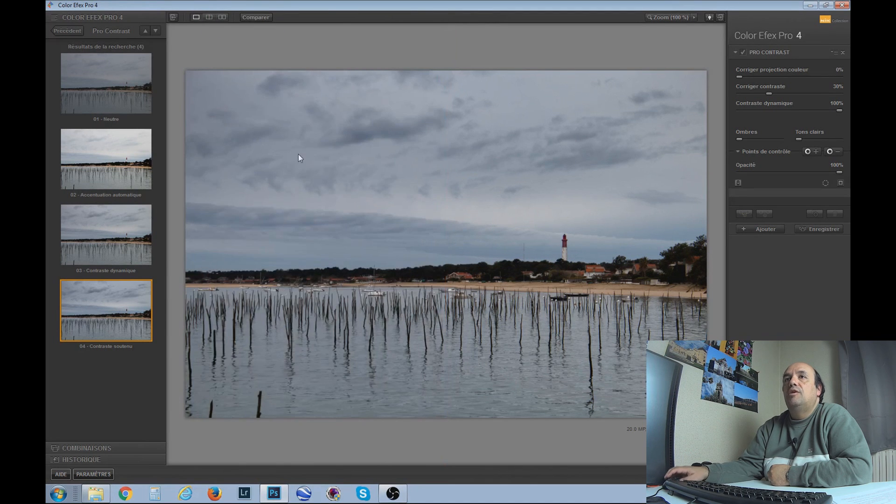
Apply the Detail Extractor preset 04 - Détails extrêmes and lower Extracteur de détails to 63%.
left_click(62, 31)
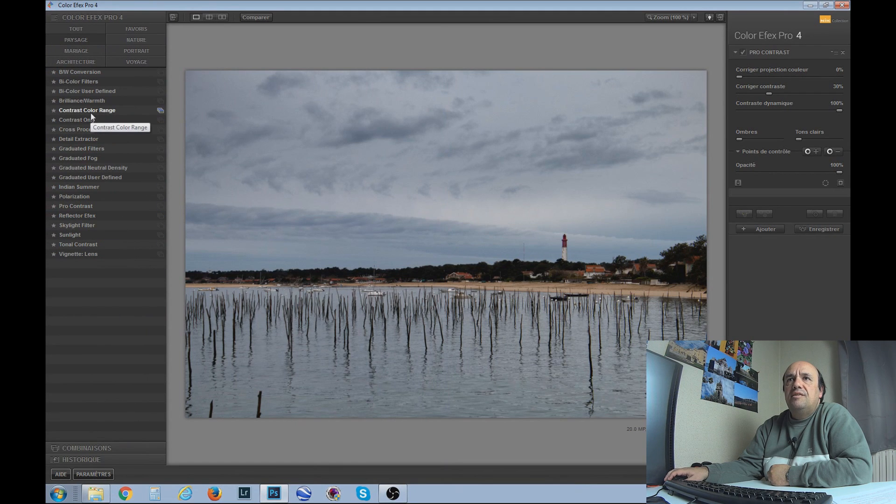
left_click(79, 139)
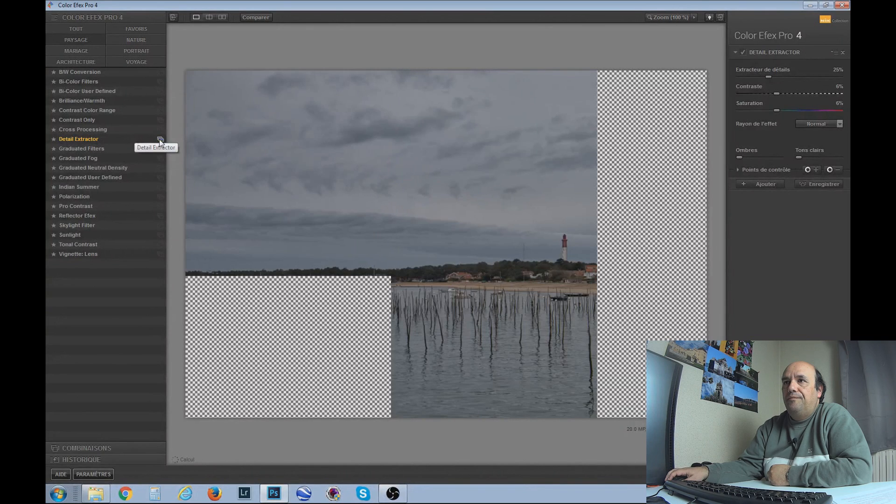
left_click(159, 140)
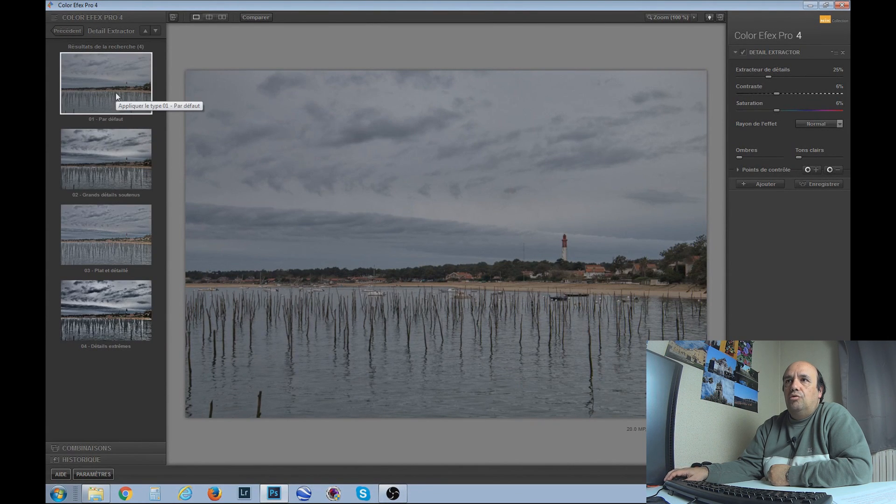
left_click(103, 301)
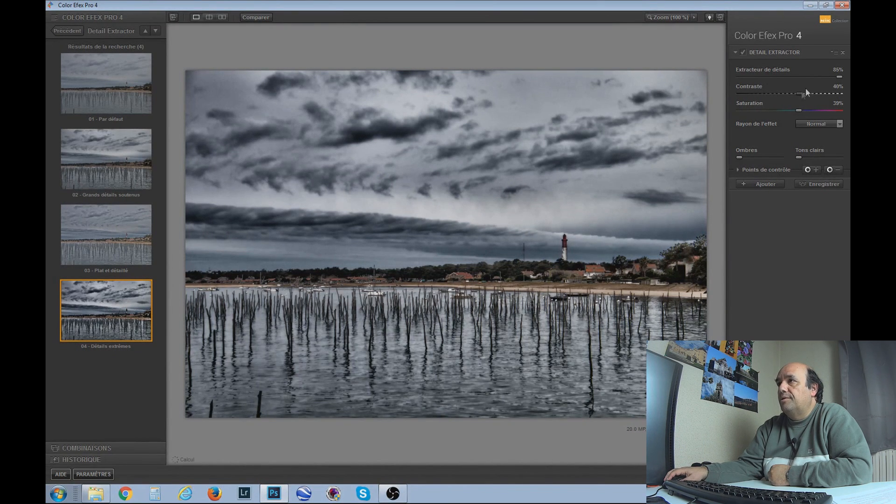
left_click_drag(837, 77, 802, 82)
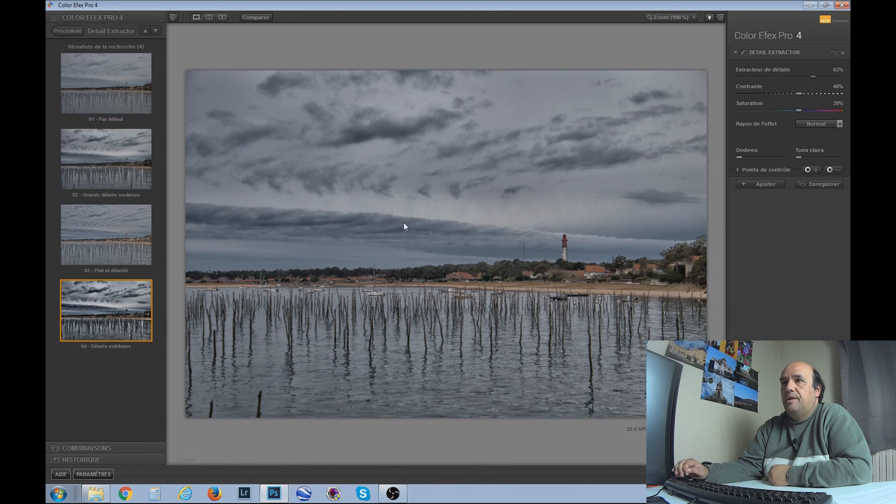
Try the Brilliance/Warmth presets Augmentation de la saturation, Saturation perceptuelle 1 and Couleurs chaudes on the lighthouse photo.
left_click(64, 30)
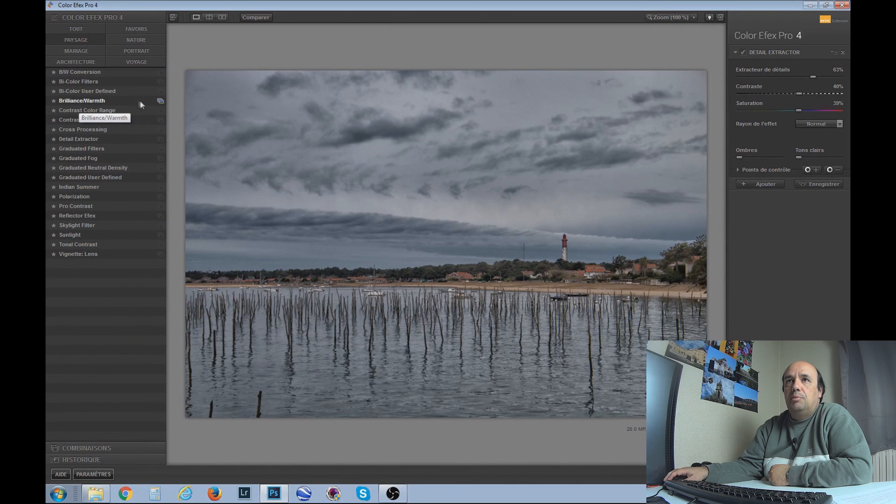
left_click(161, 101)
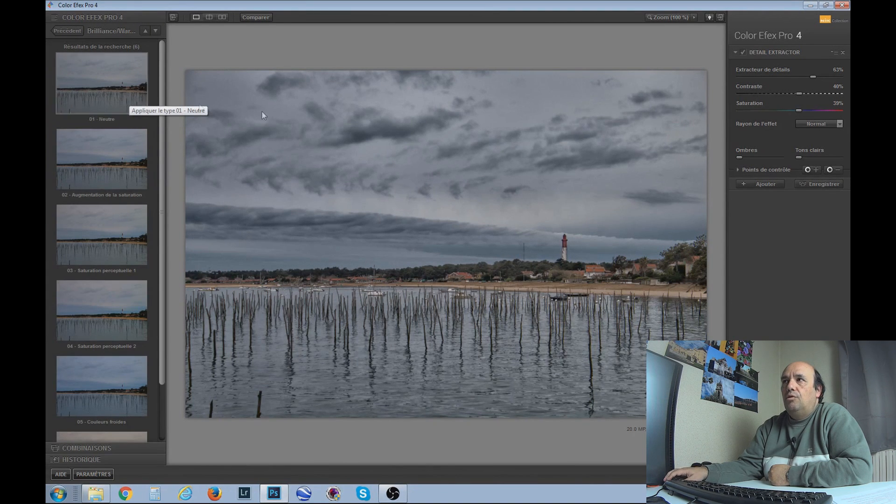
left_click(114, 145)
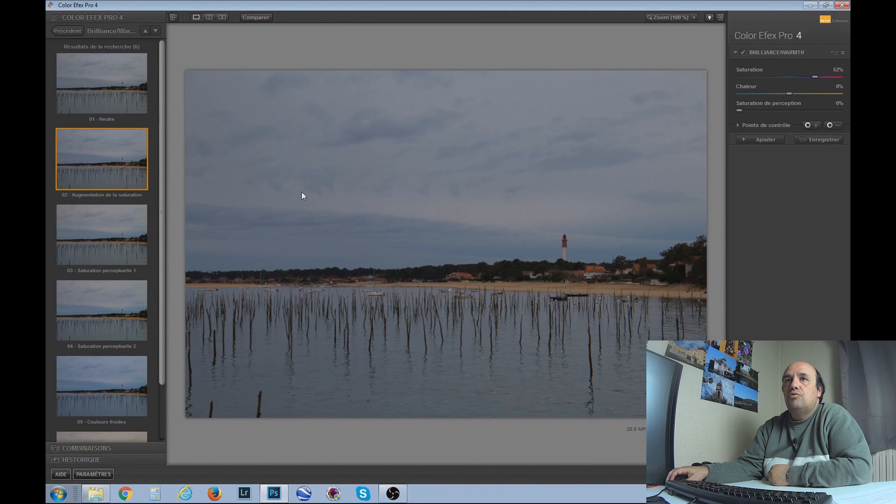
left_click(112, 232)
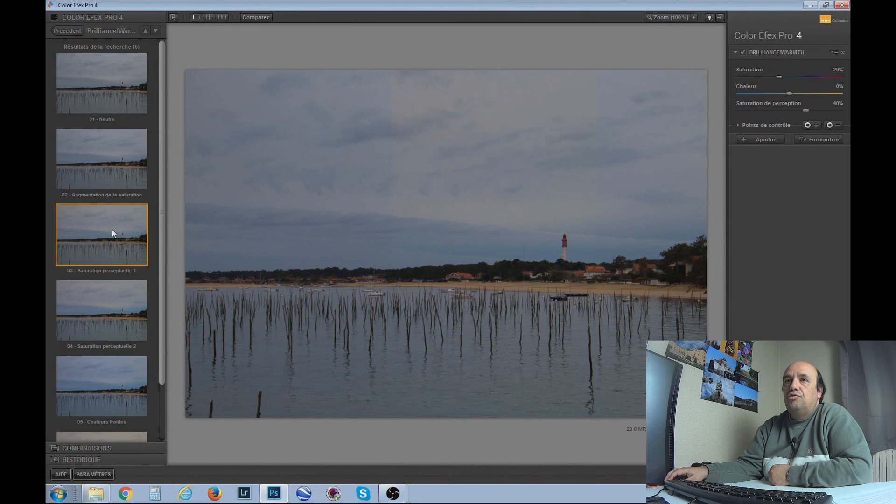
scroll(112, 233, "down", 3)
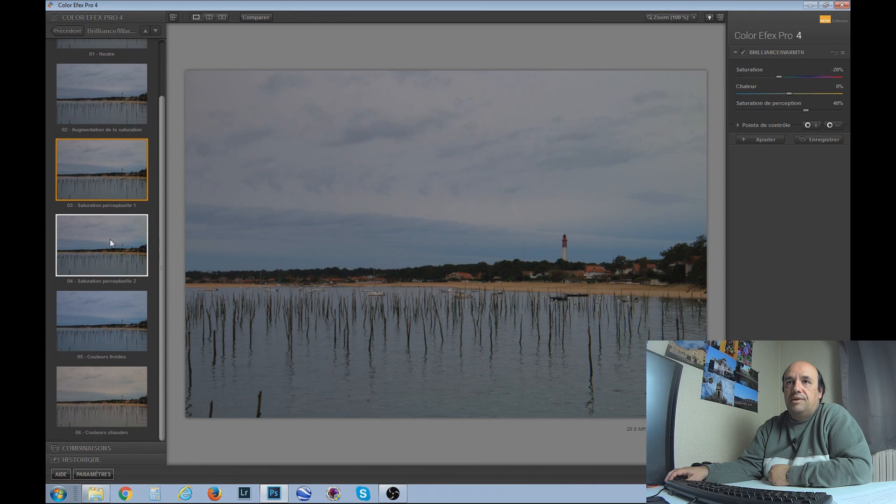
left_click(107, 397)
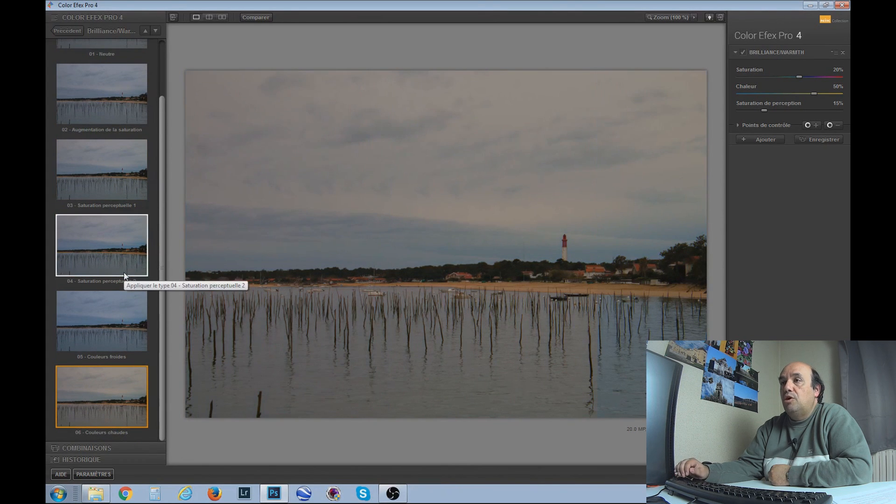
left_click(111, 185)
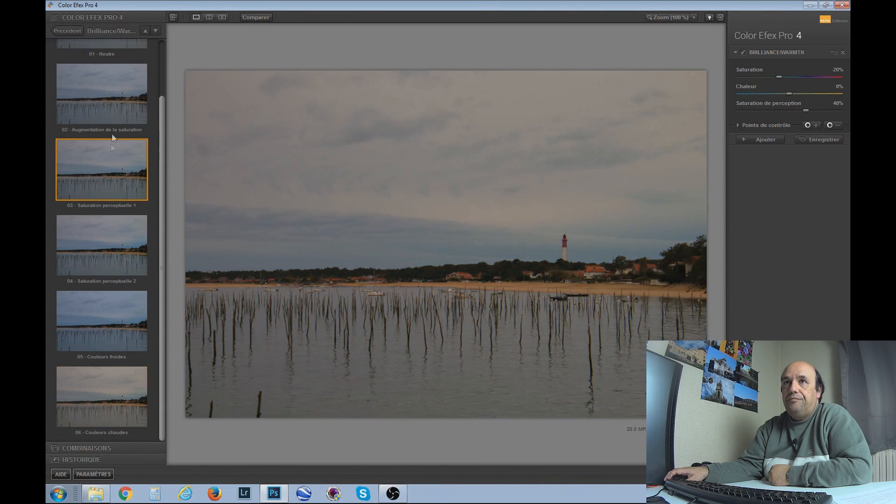
left_click(113, 106)
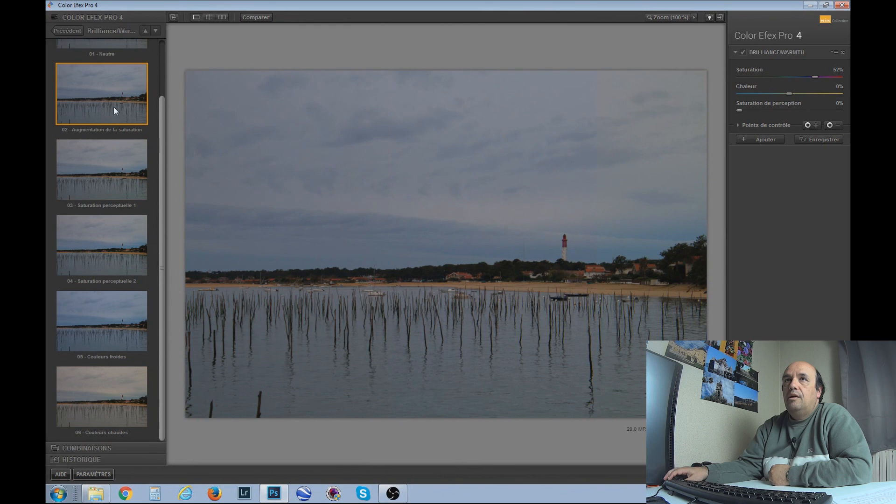
Apply the Pro Contrast preset 02 - Accentuation automatique and compare it with the original photo.
left_click(66, 31)
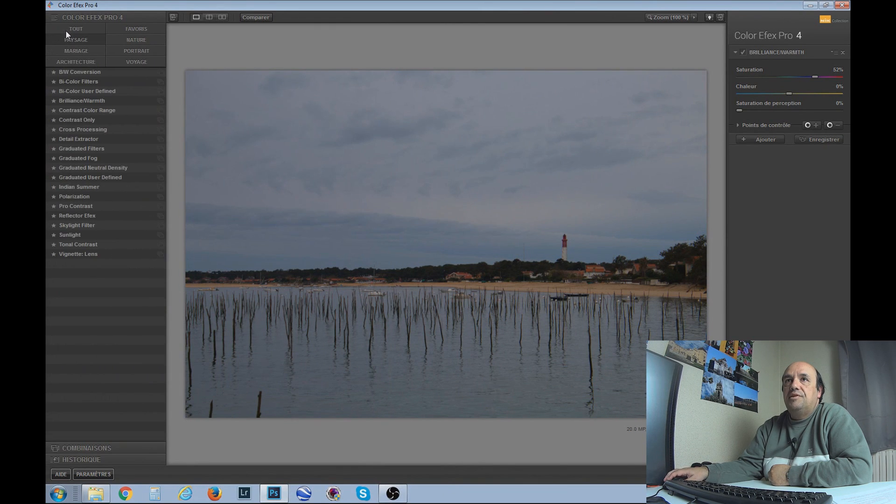
left_click(78, 205)
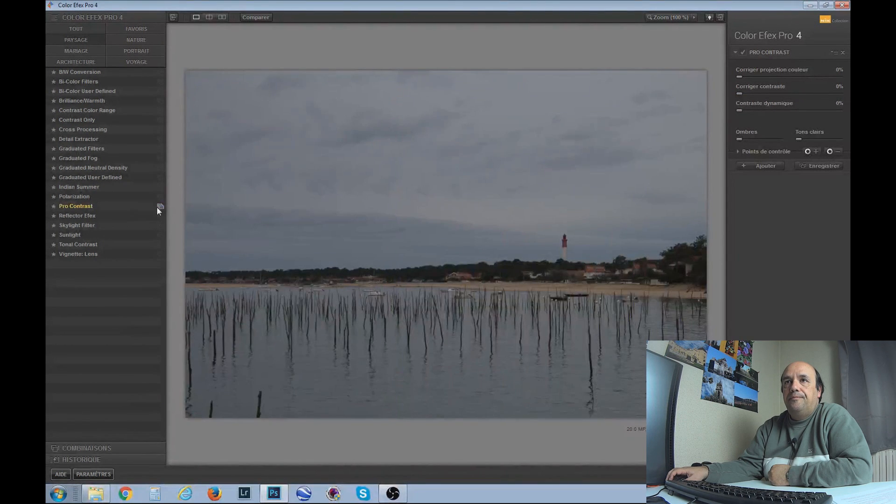
left_click(160, 205)
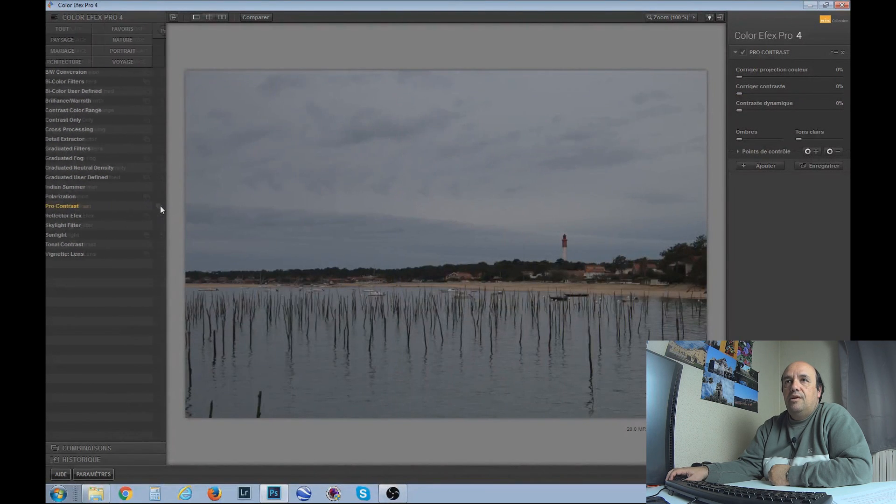
left_click(112, 169)
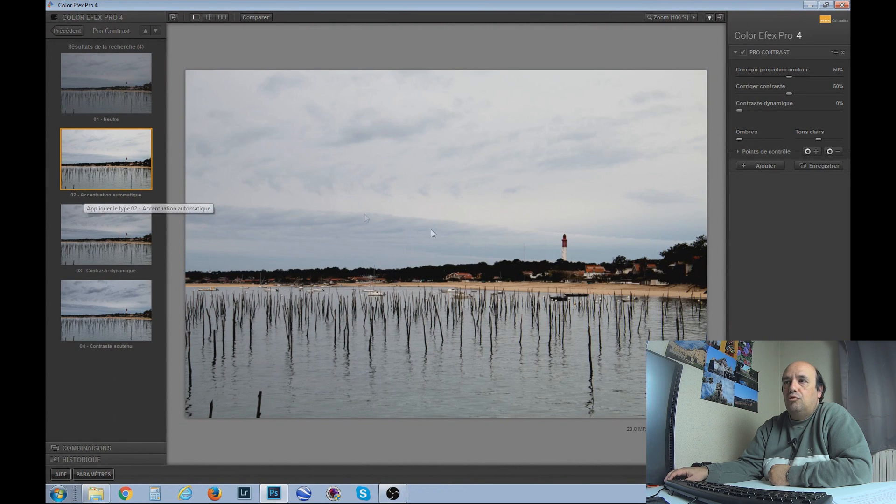
left_click(258, 18)
left_click(259, 17)
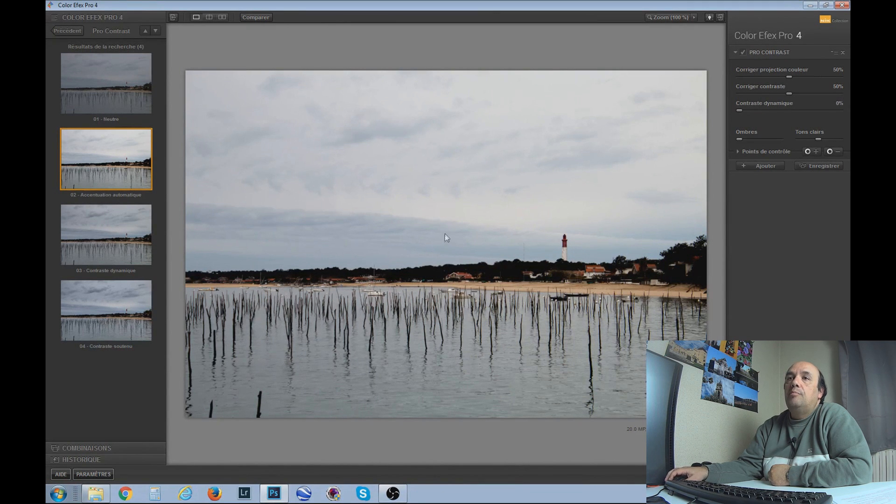
Add a second filter, Skylight Filter with the 01 - Atténué preset, and switch its effect off.
left_click(751, 166)
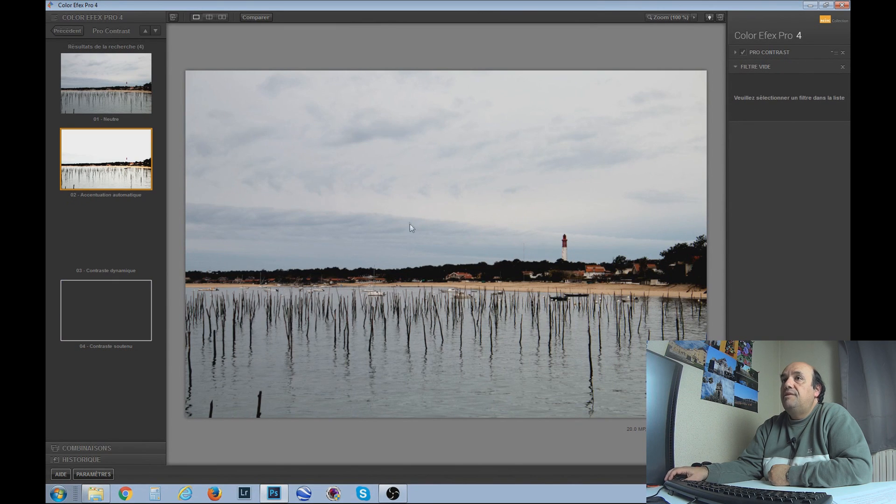
left_click(65, 30)
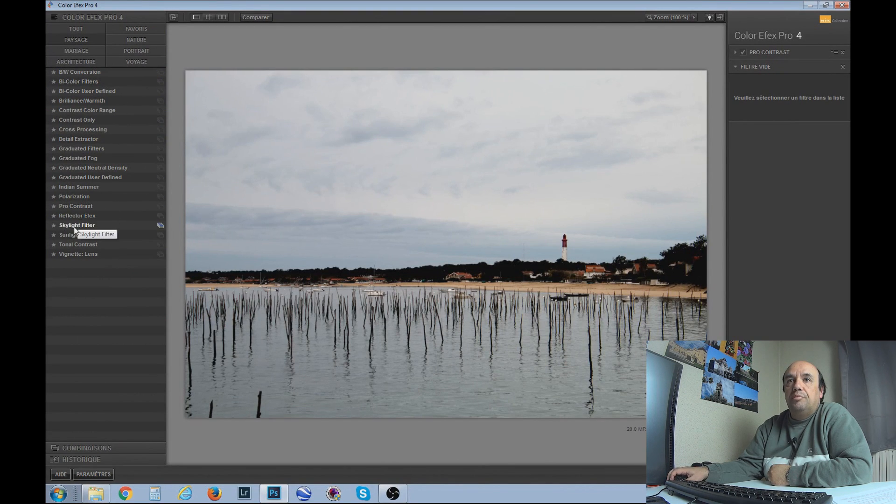
left_click(159, 226)
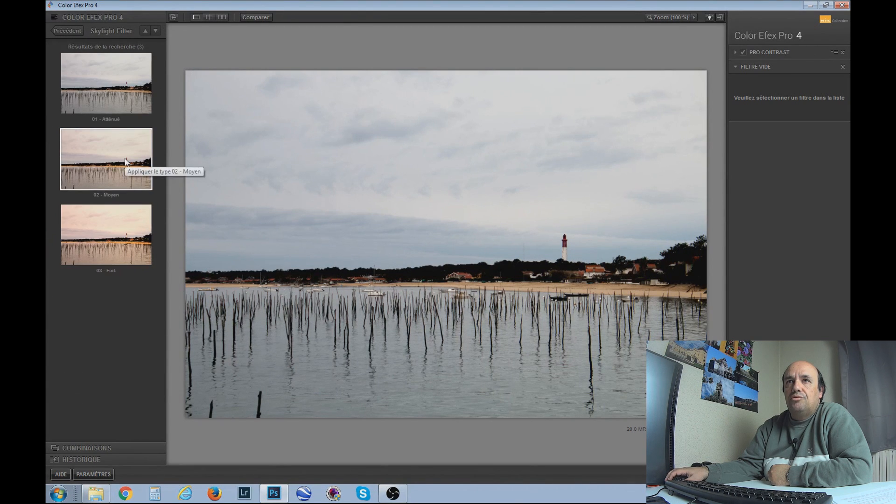
left_click(110, 88)
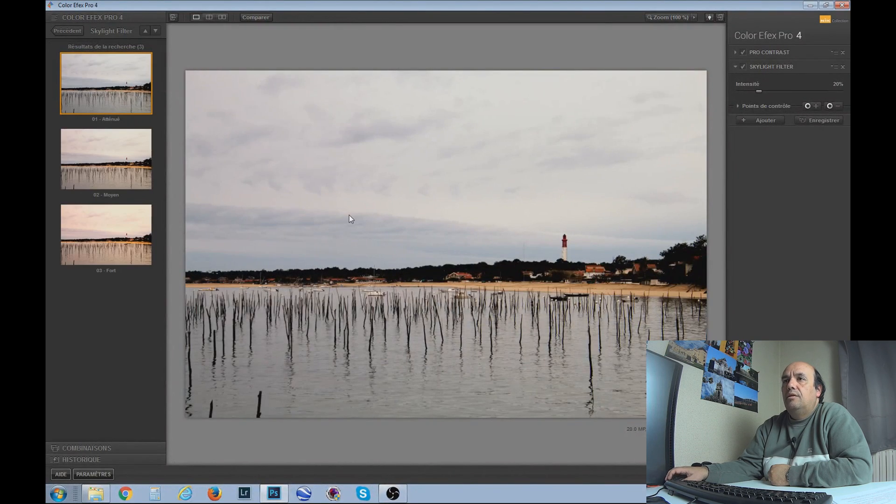
left_click(744, 67)
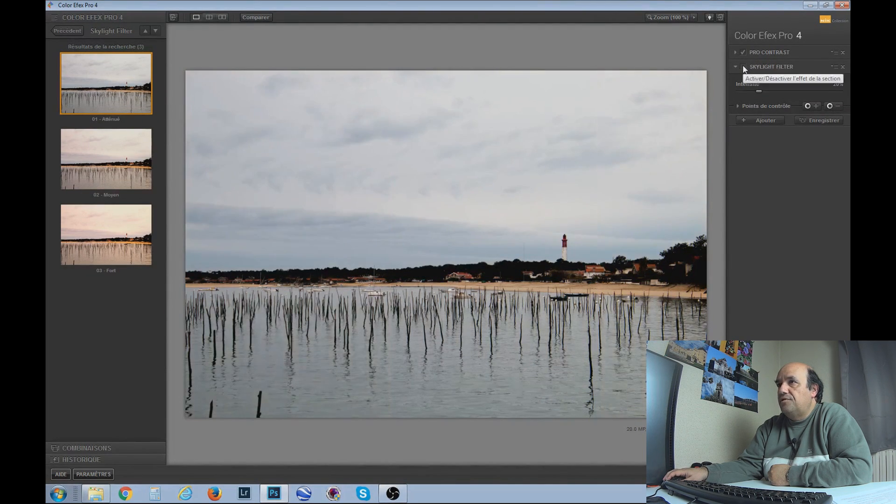
Switch the Skylight Filter and Pro Contrast effects off and on to compare, and set the Skylight Filter's Intensité to 21%.
left_click(743, 68)
left_click(743, 68)
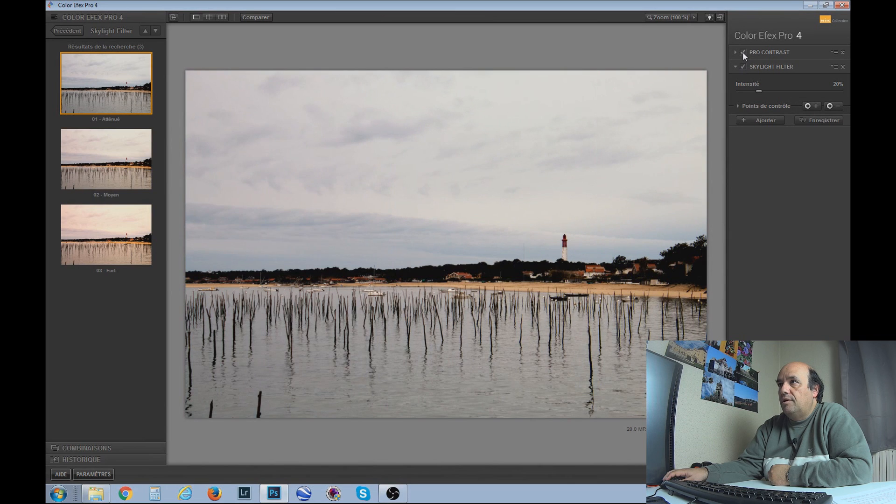
left_click(743, 52)
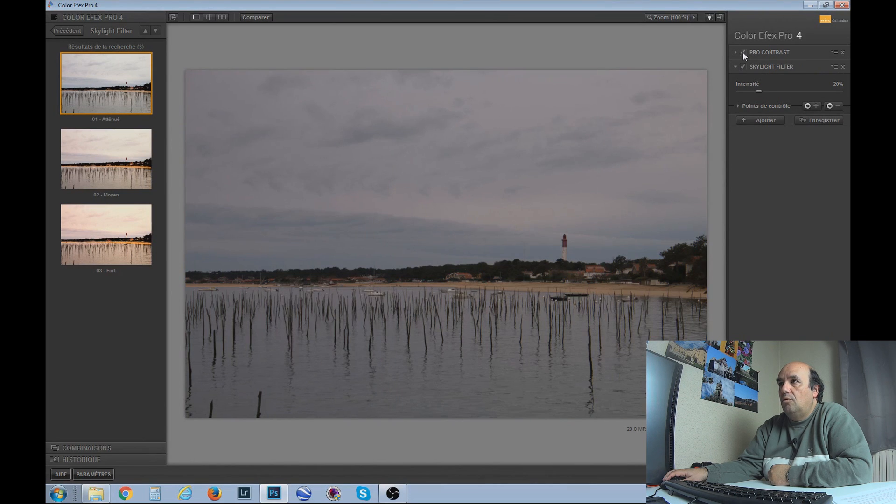
left_click(743, 52)
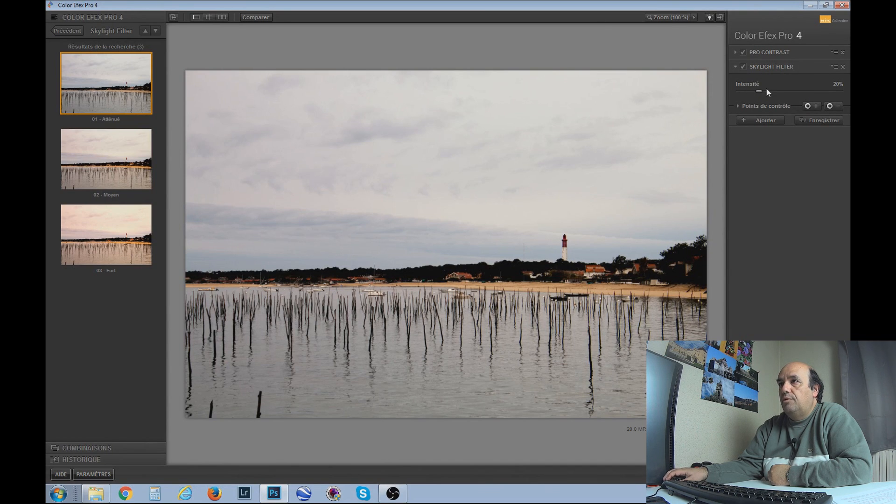
left_click_drag(775, 92, 783, 91)
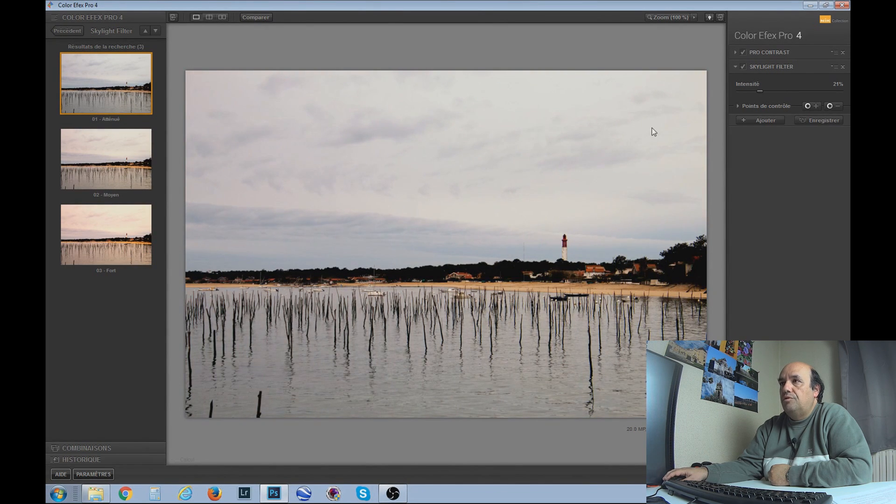
Add a third filter, Vignette: Lens, with the preset 02 - Vignette rectangulaire.
left_click(760, 120)
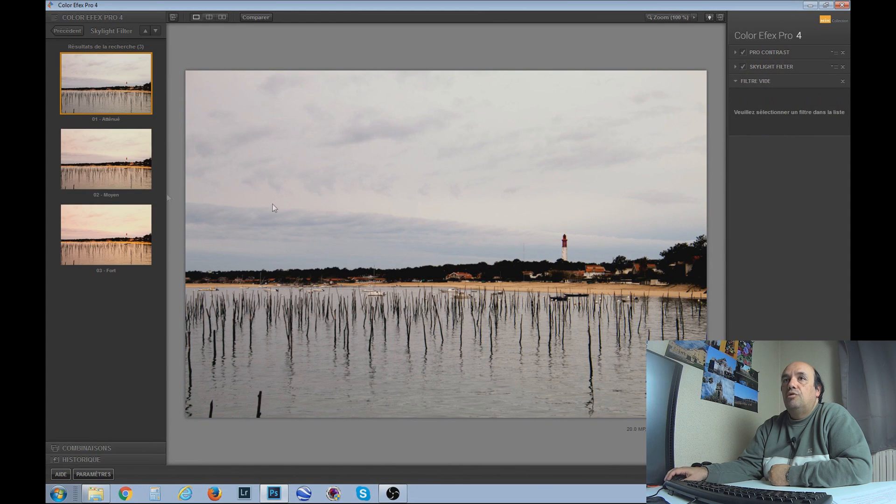
left_click(64, 28)
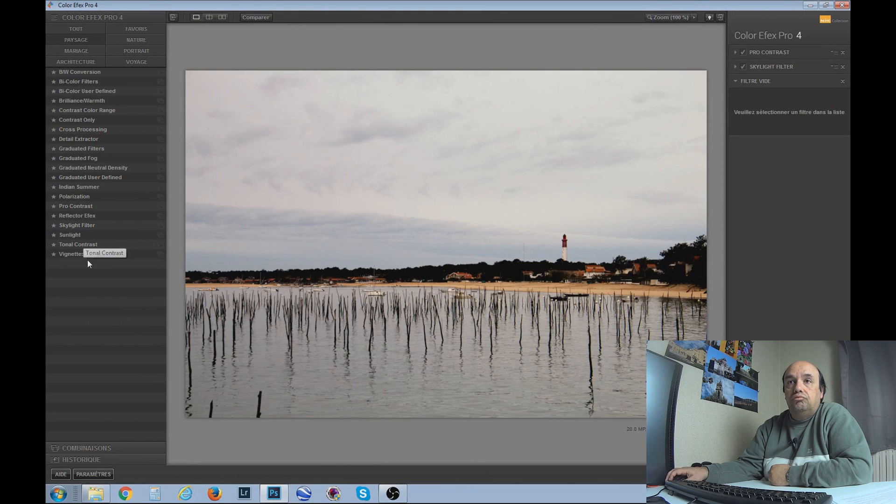
left_click(160, 254)
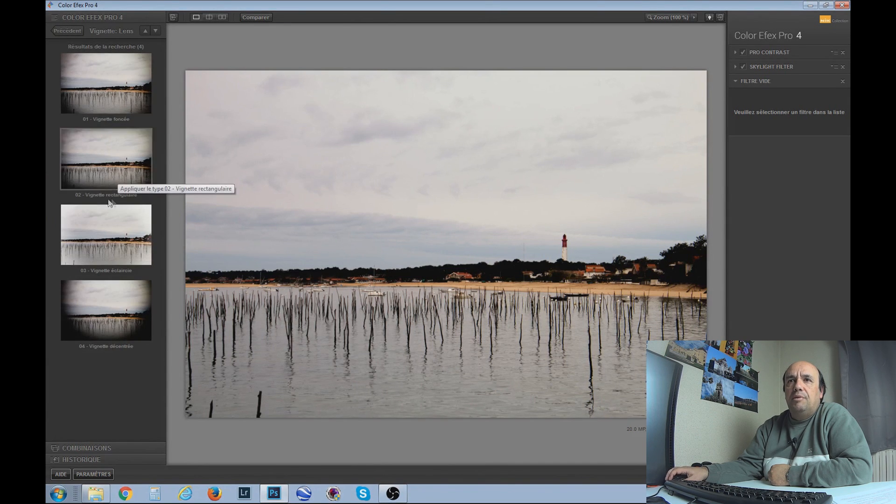
left_click(107, 164)
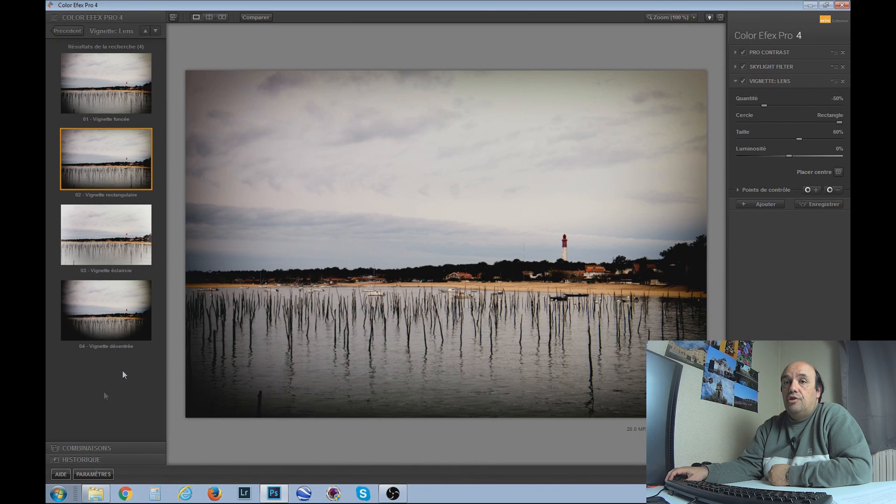
Try the filter combinations Or noir and Estompage éclatant on the lighthouse photo, replacing the current filters.
left_click(88, 447)
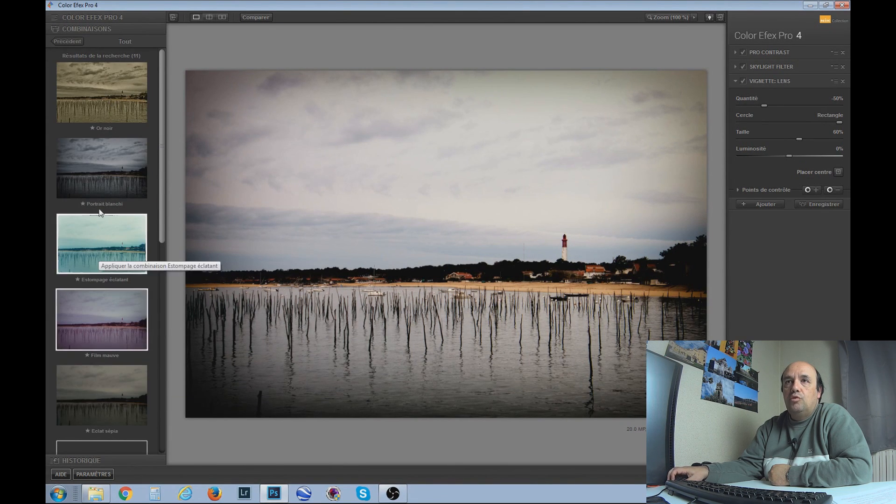
left_click(110, 105)
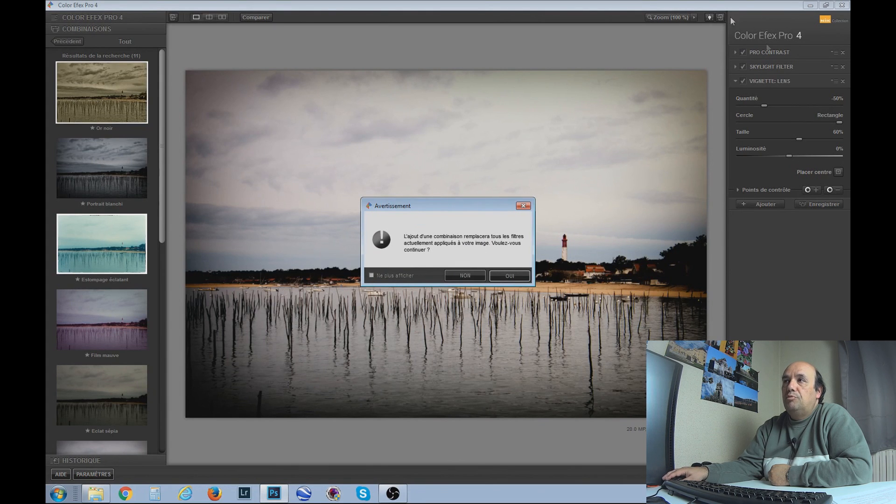
left_click(510, 276)
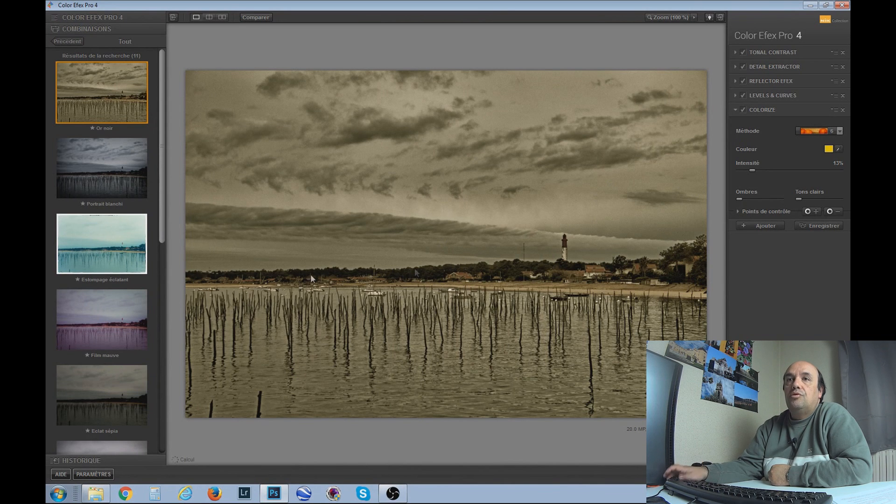
left_click(82, 242)
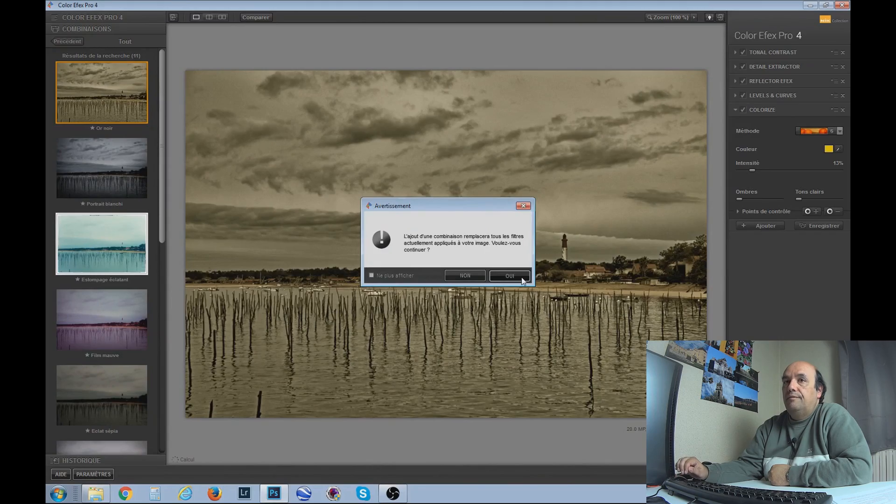
left_click(509, 275)
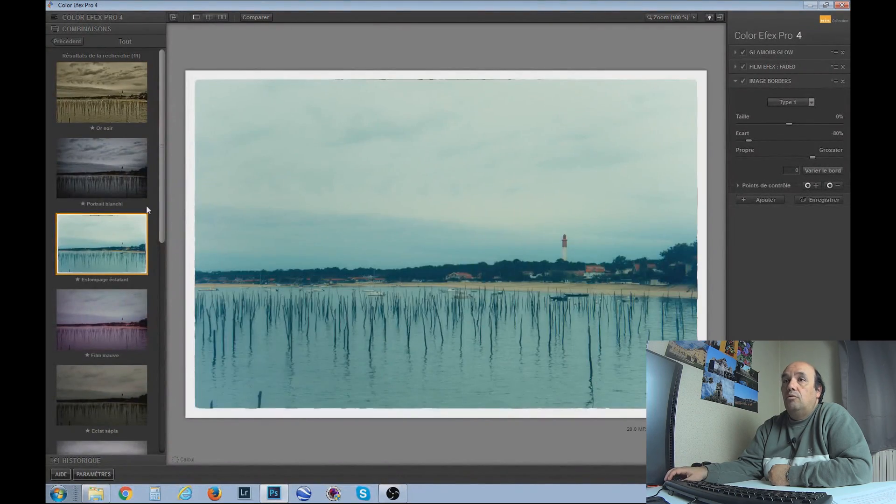
Apply the TEST JFA 1 combination, replacing the current filters, and adjust Corriger projection couleur in its Pro Contrast filter.
left_click_drag(162, 194, 173, 366)
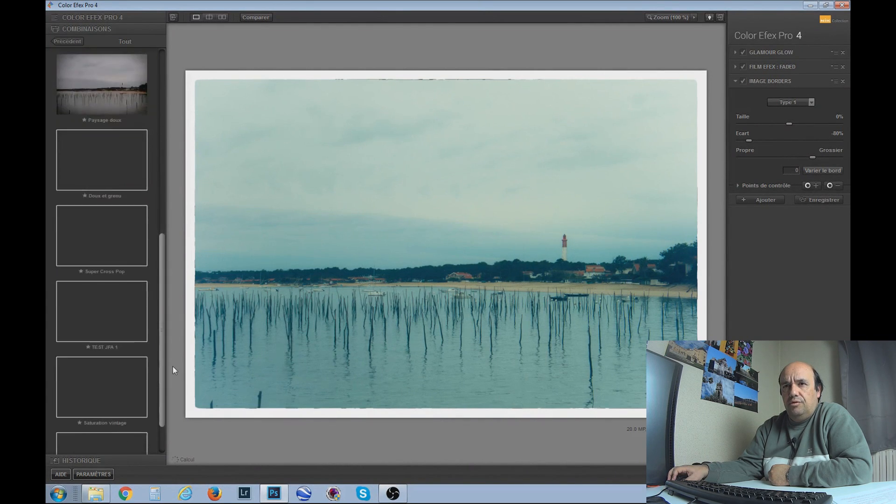
left_click(111, 314)
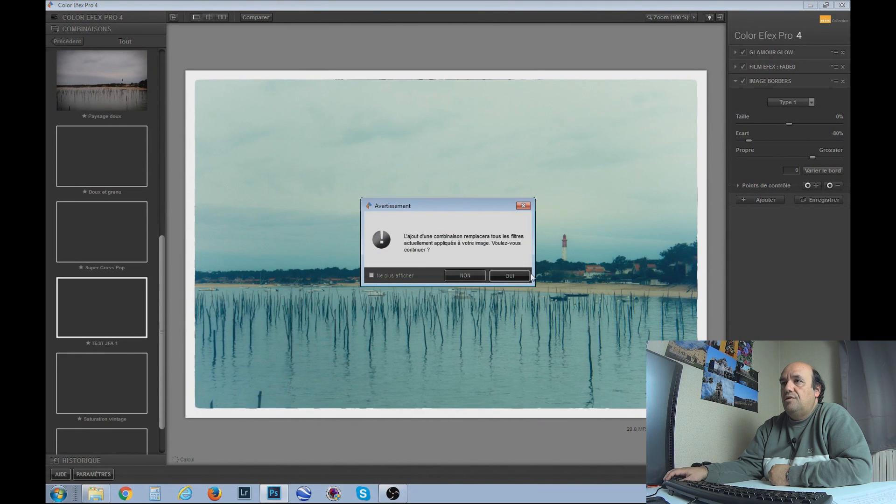
left_click(522, 279)
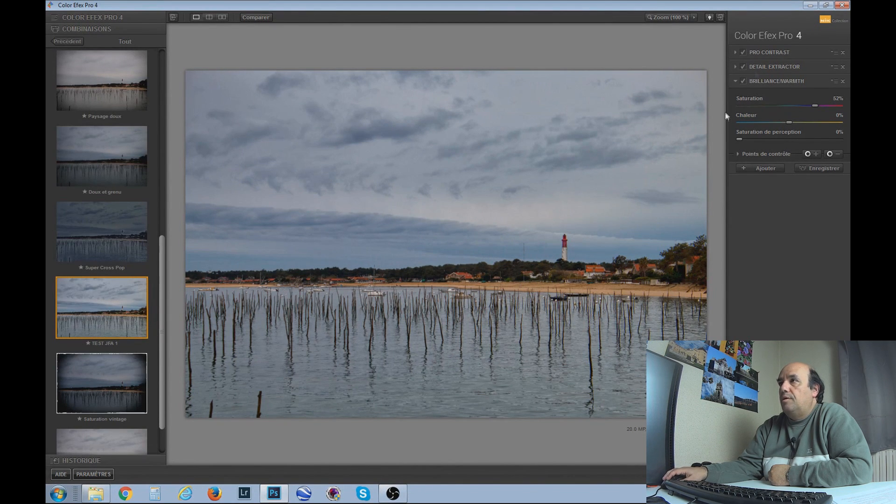
left_click(778, 51)
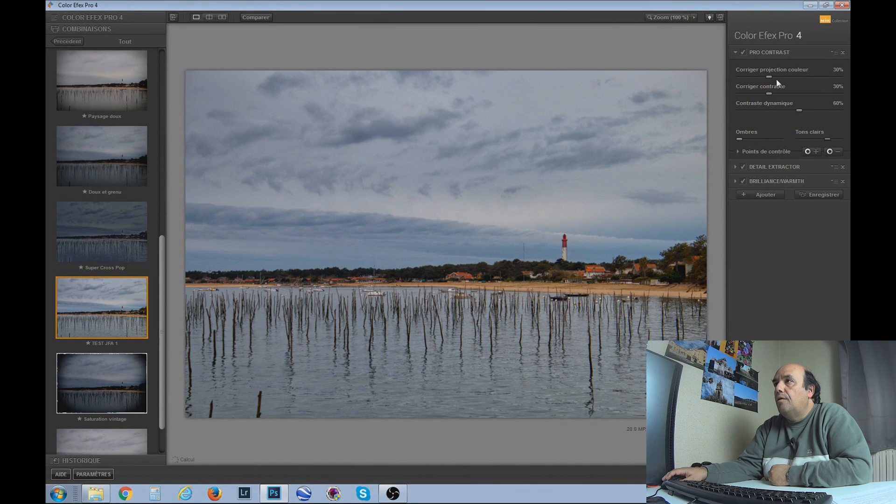
left_click_drag(768, 77, 778, 77)
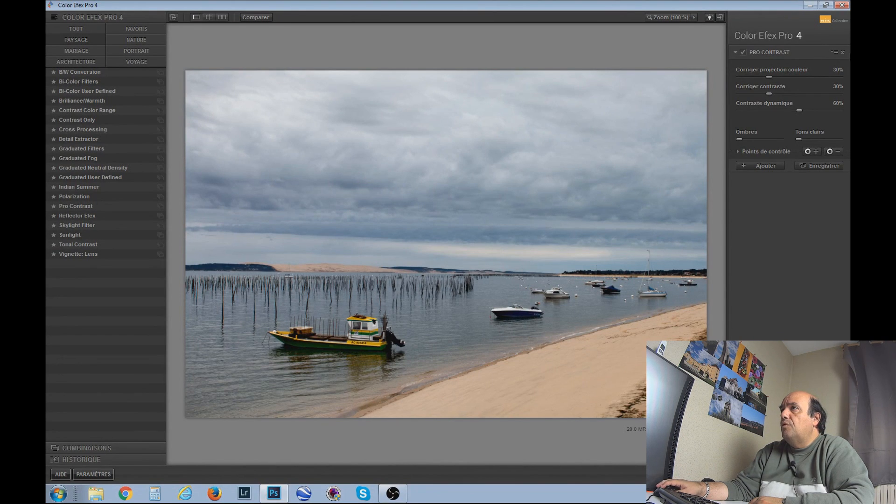
Remove the default Pro Contrast filter from the boat photo and apply the Pro Contrast preset 04 - Contraste soutenu.
left_click(842, 52)
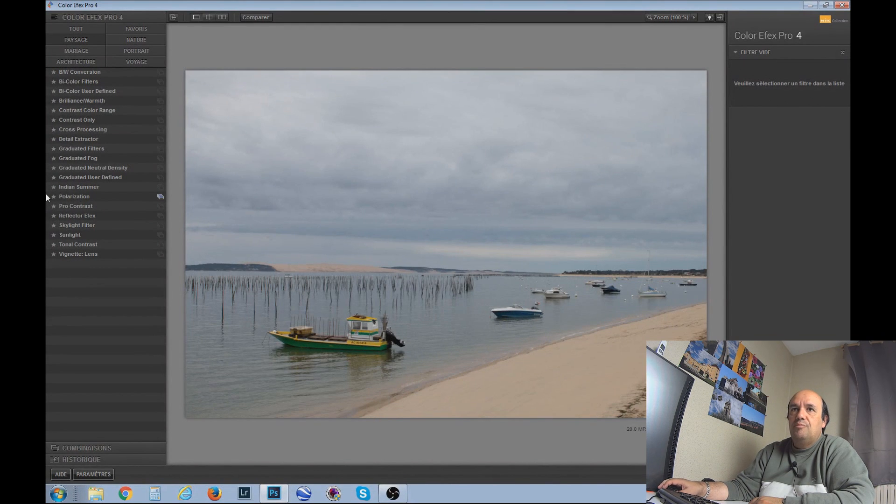
left_click(159, 206)
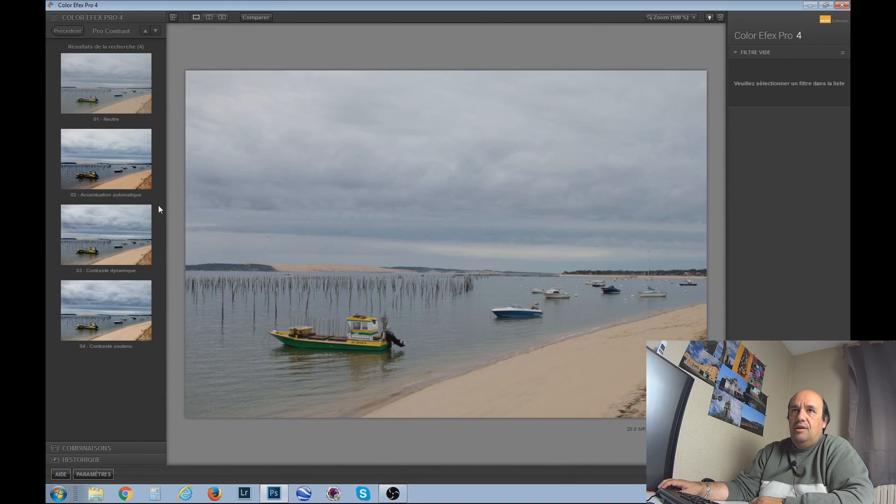
left_click(89, 299)
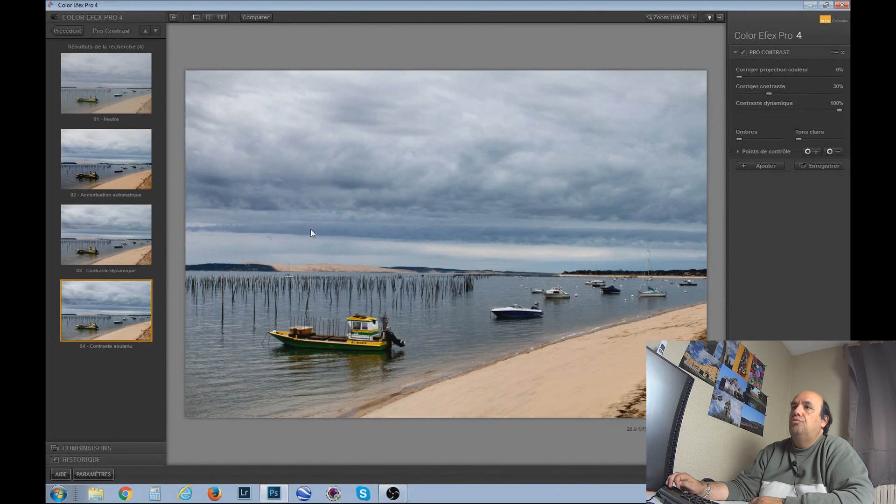
Compare the Pro Contrast result with the original boat photo.
left_click(253, 18)
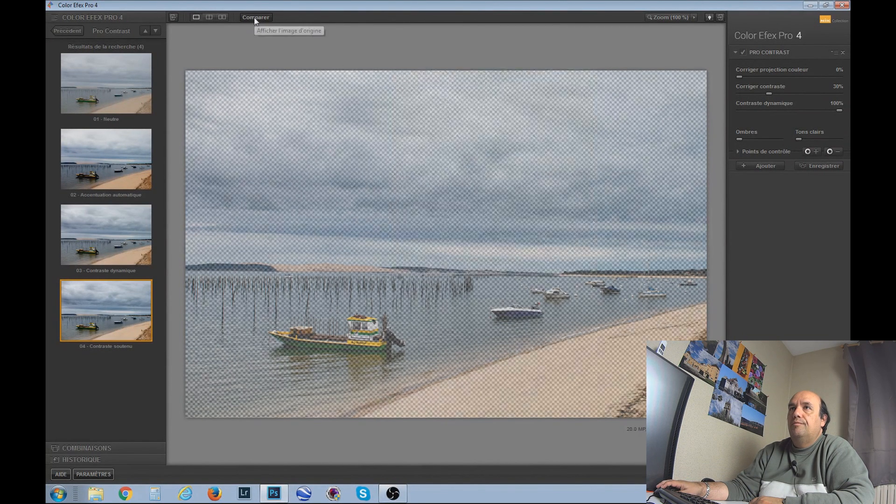
left_click(254, 19)
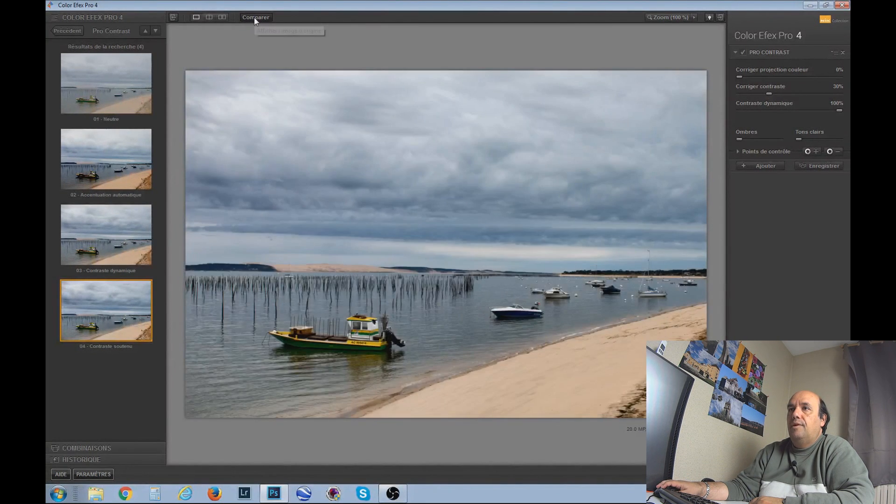
left_click(255, 19)
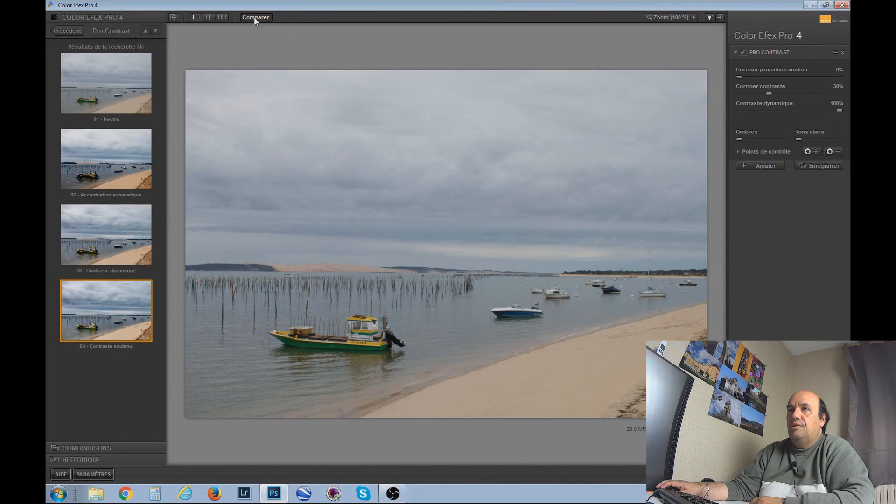
left_click(255, 19)
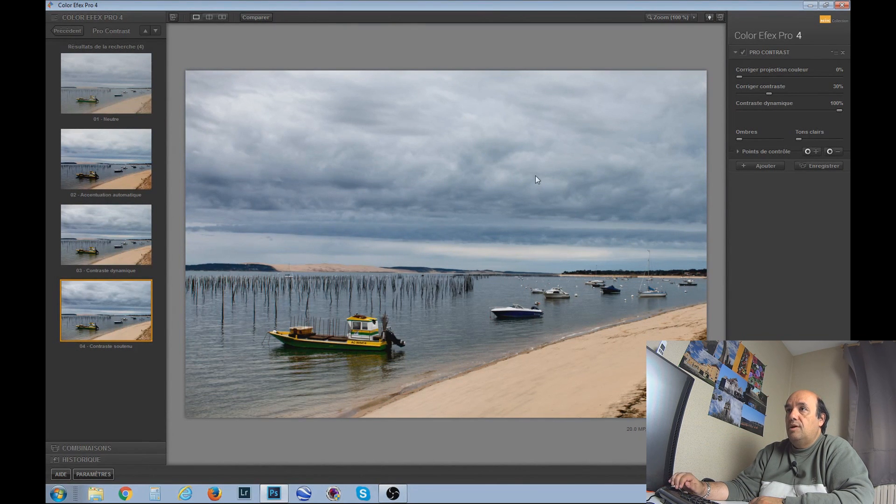
Add a positive control point to the sky, enlarge its area of effect to 38%, and move it near the photo's left edge.
left_click(738, 151)
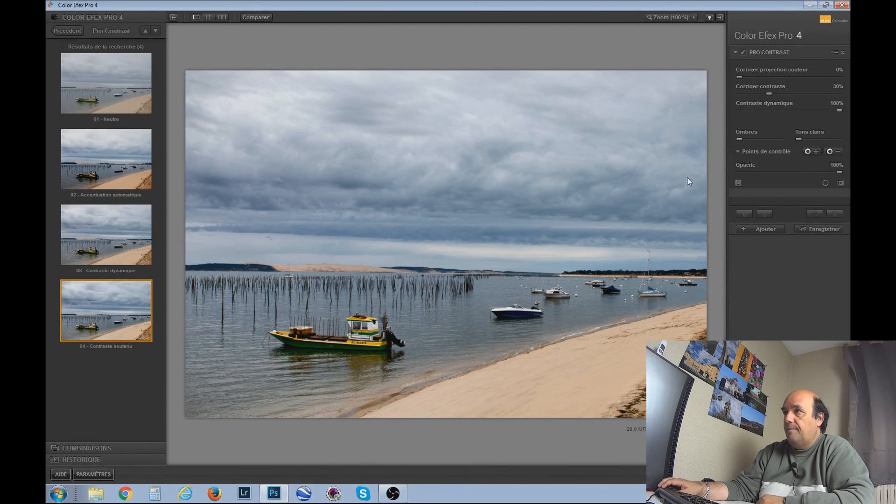
left_click(807, 151)
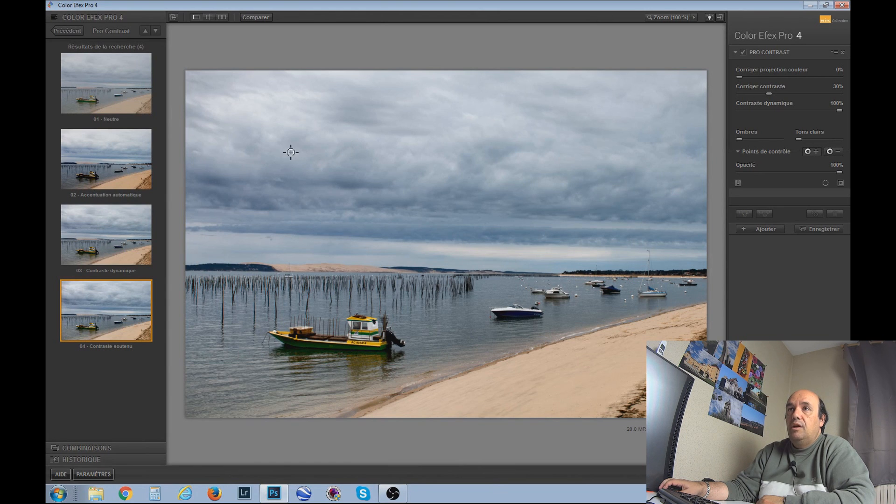
left_click(310, 159)
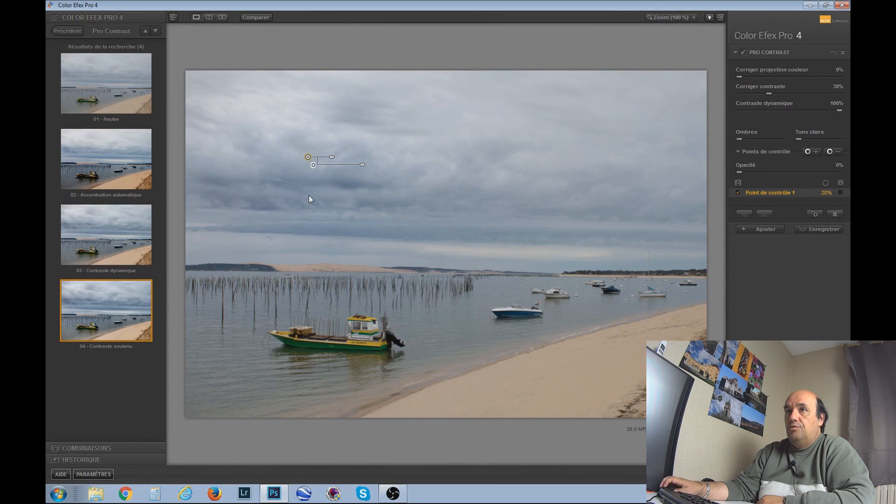
left_click(309, 159)
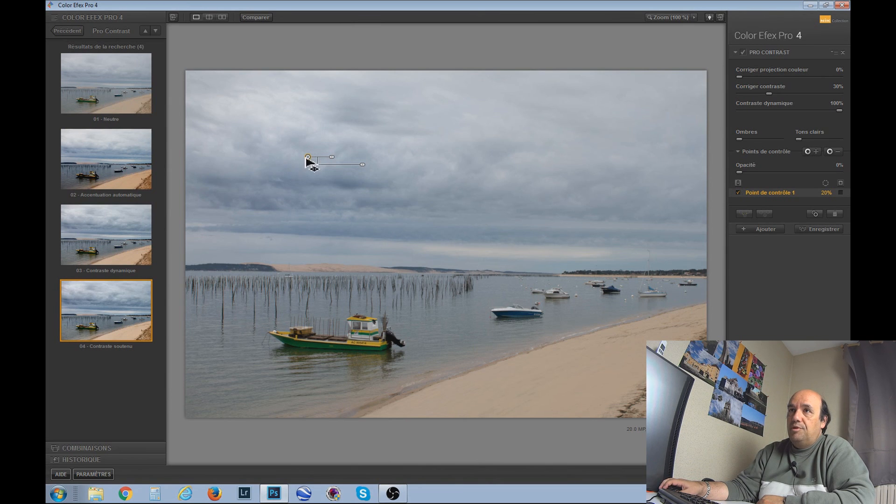
mouse_move(310, 160)
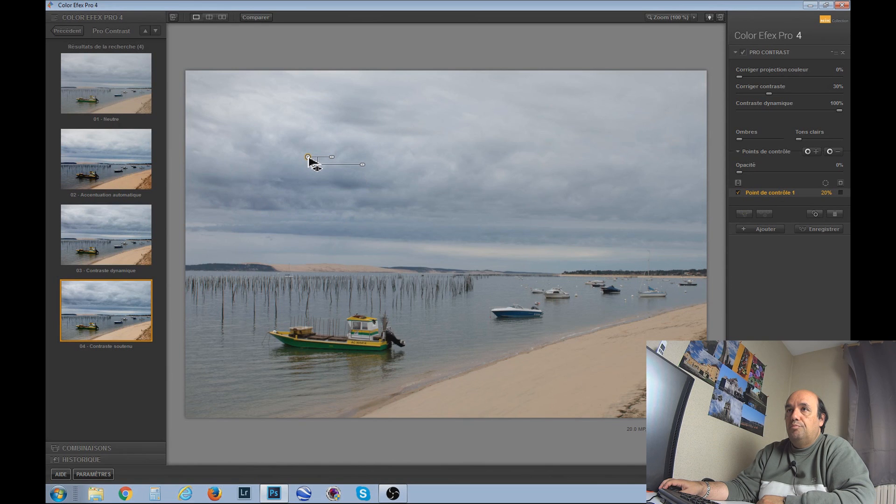
mouse_move(332, 159)
left_mouse_down()
mouse_move(372, 166)
mouse_move(336, 165)
left_mouse_up()
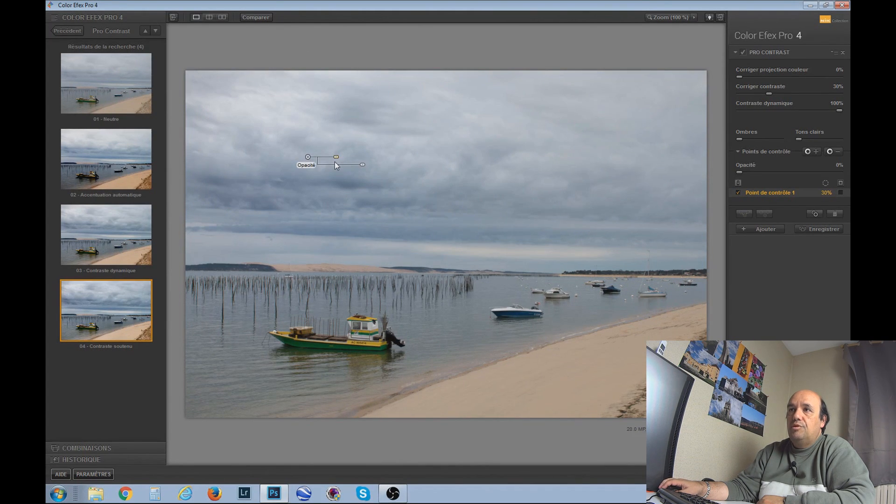
left_click_drag(336, 157, 218, 151)
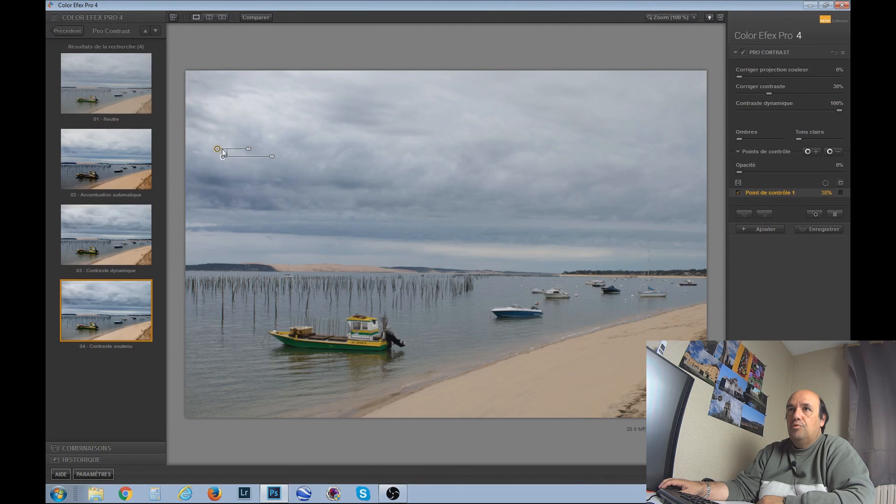
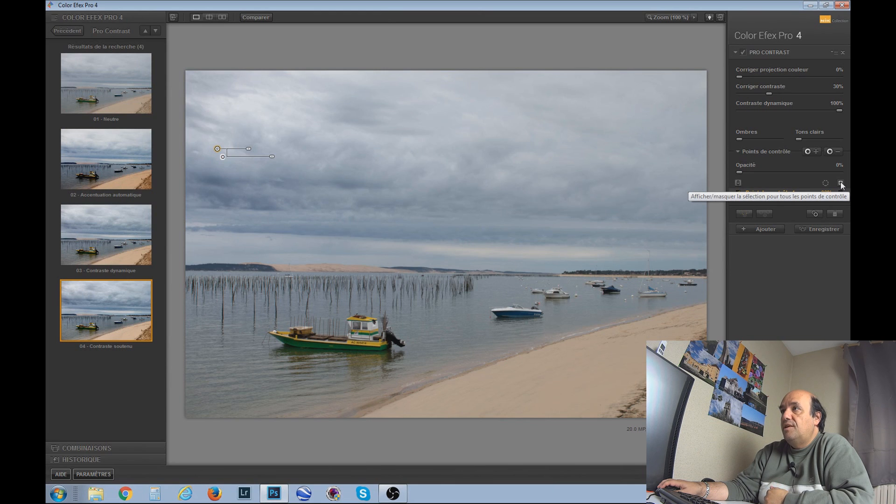
Show the sky control point's selection mask and test its opacity by lowering it to 0% and raising it back to full.
left_click(840, 184)
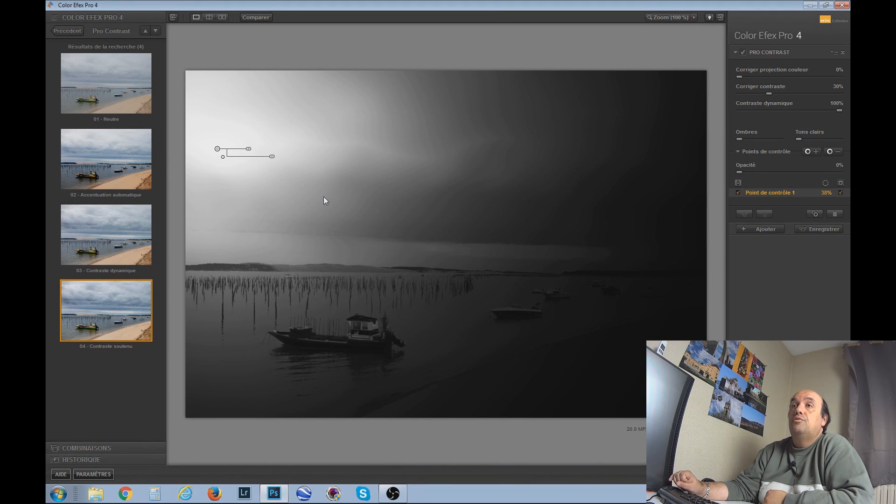
left_click_drag(273, 157, 230, 157)
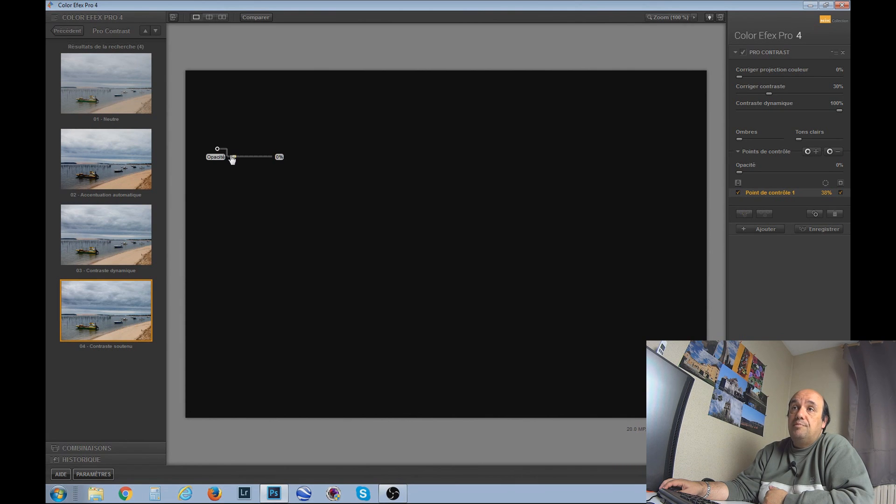
left_click_drag(232, 158, 278, 157)
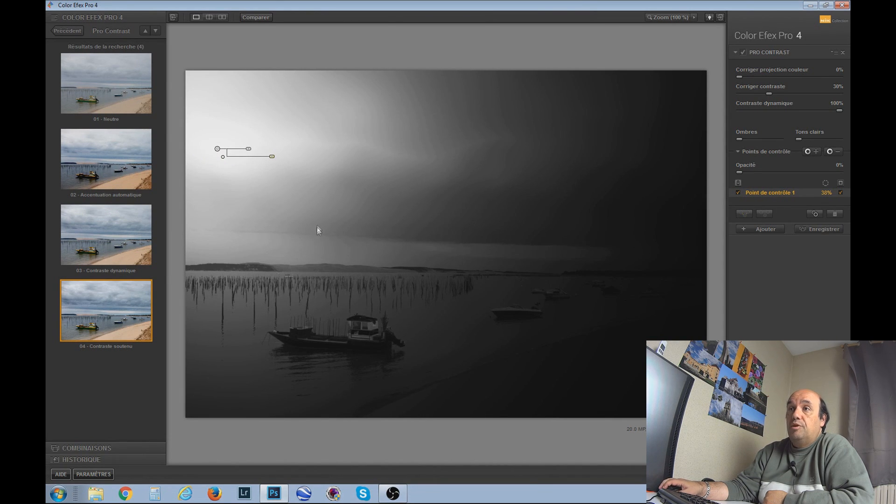
mouse_move(273, 160)
left_mouse_down()
mouse_move(257, 160)
mouse_move(275, 160)
left_mouse_up()
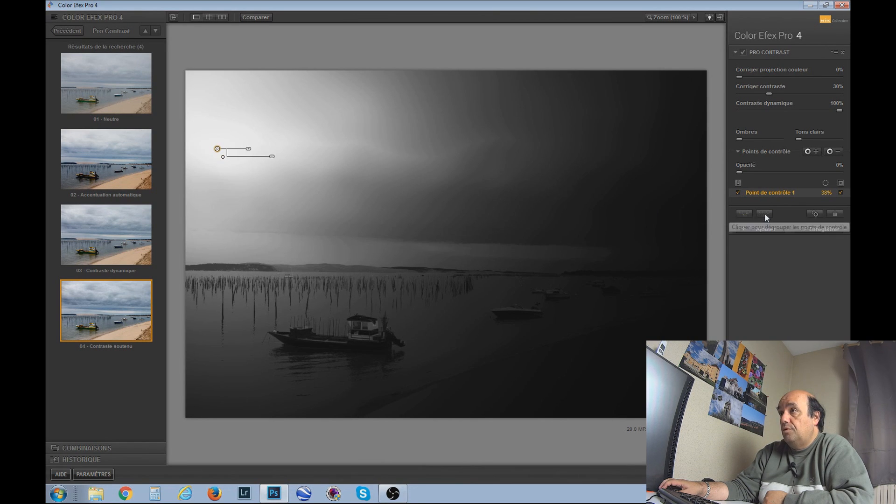
Duplicate the control point repeatedly and space the copies in a horizontal row across the sky, reaching seven points near the photo's centre.
left_click(816, 214)
left_click_drag(223, 157, 258, 150)
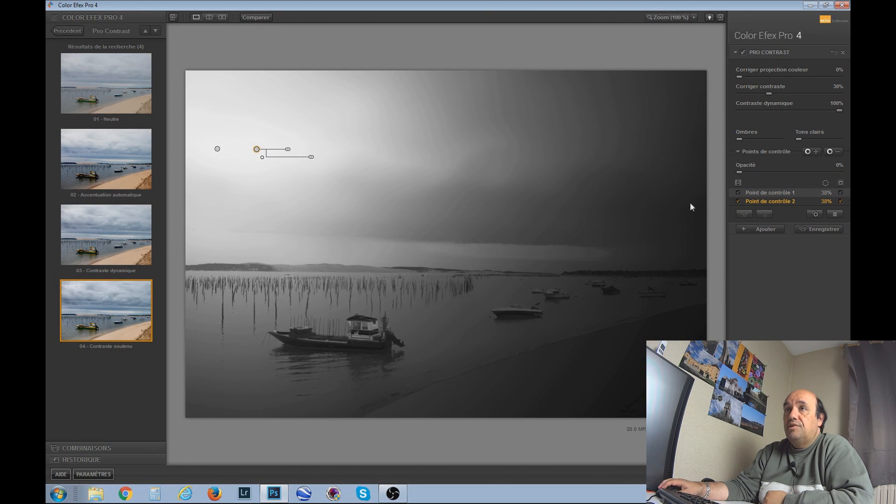
left_click(815, 213)
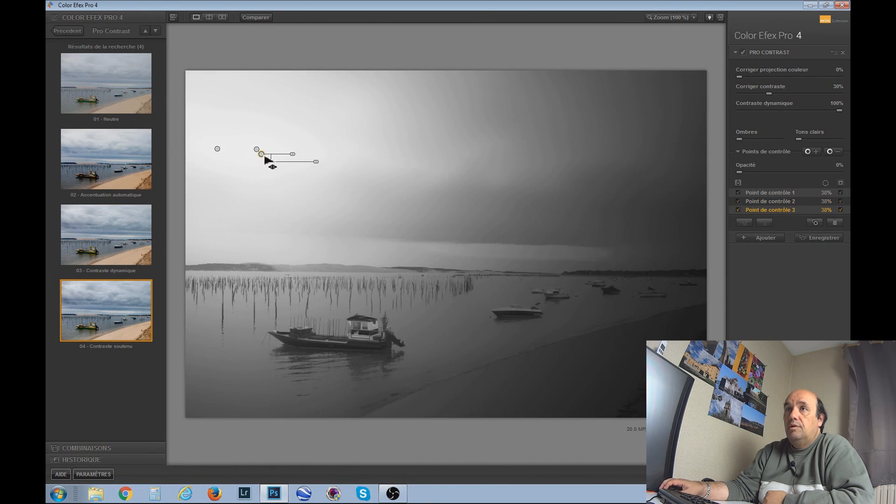
left_click_drag(272, 154, 296, 150)
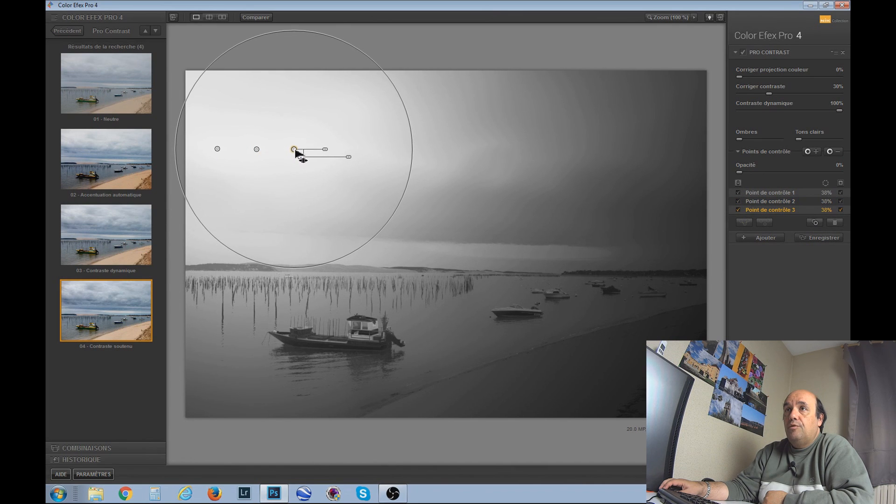
left_click(814, 222)
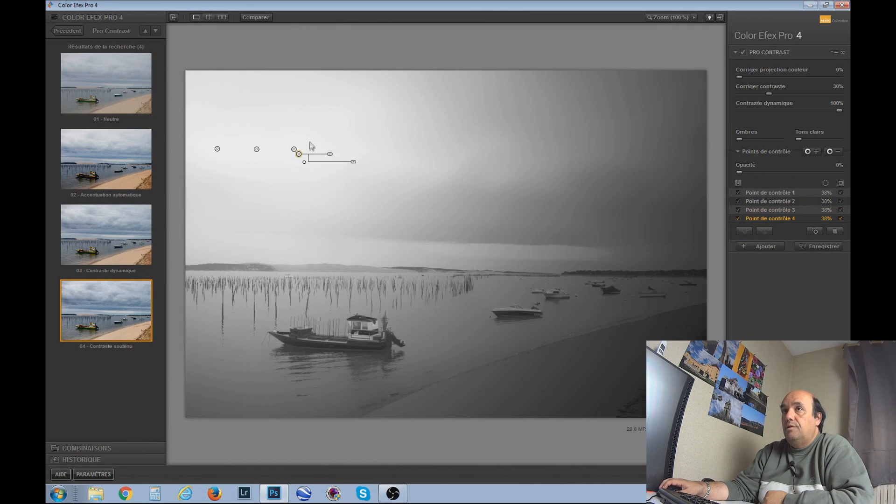
left_click_drag(299, 156, 402, 154)
left_click(815, 231)
left_click(815, 239)
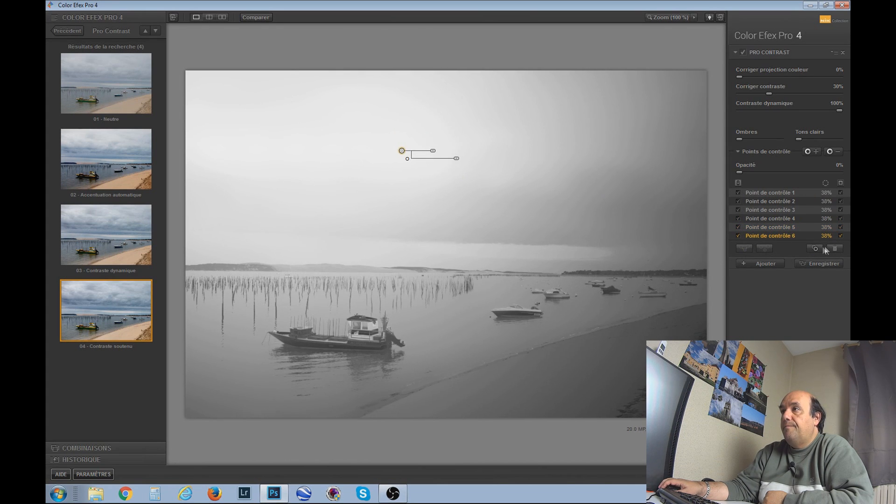
left_click_drag(410, 160, 444, 156)
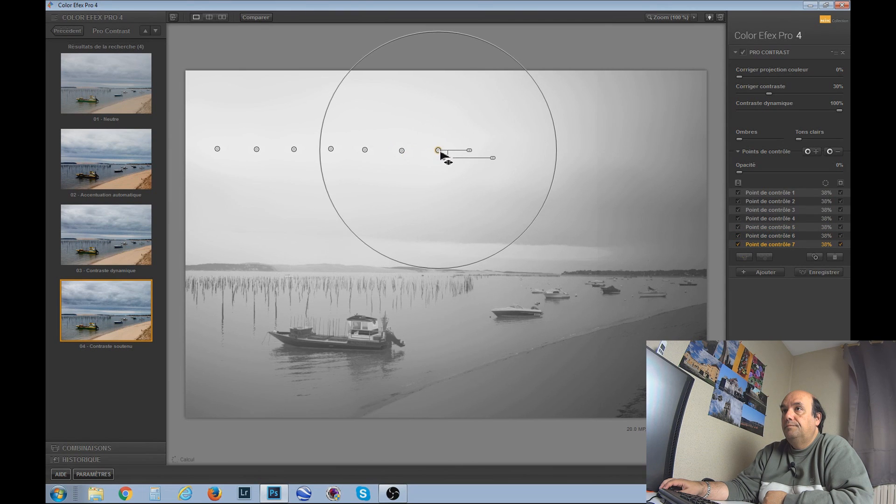
Extend the row of control points with five more duplicates toward the photo's right edge, making twelve in total.
key("ctrl+d")
left_click_drag(446, 158, 571, 156)
left_click(814, 265)
left_click(812, 273)
left_click(814, 283)
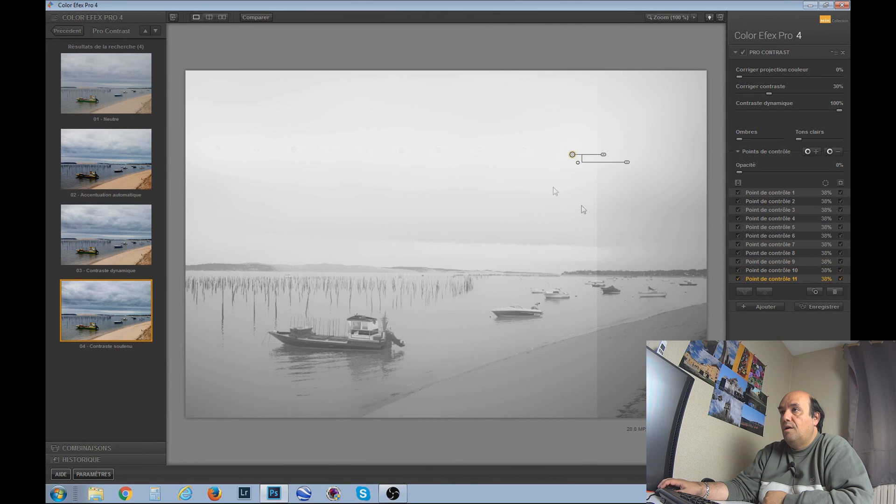
left_click_drag(574, 158, 609, 152)
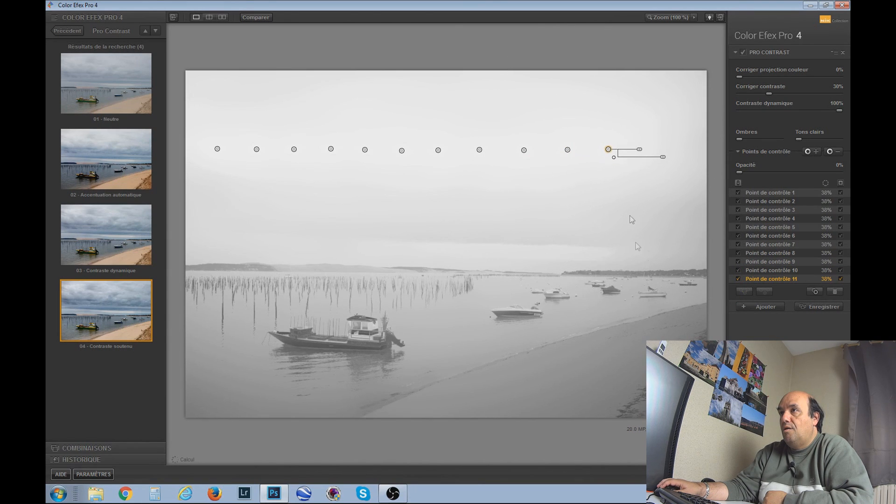
left_click(812, 291)
left_click_drag(613, 156, 652, 150)
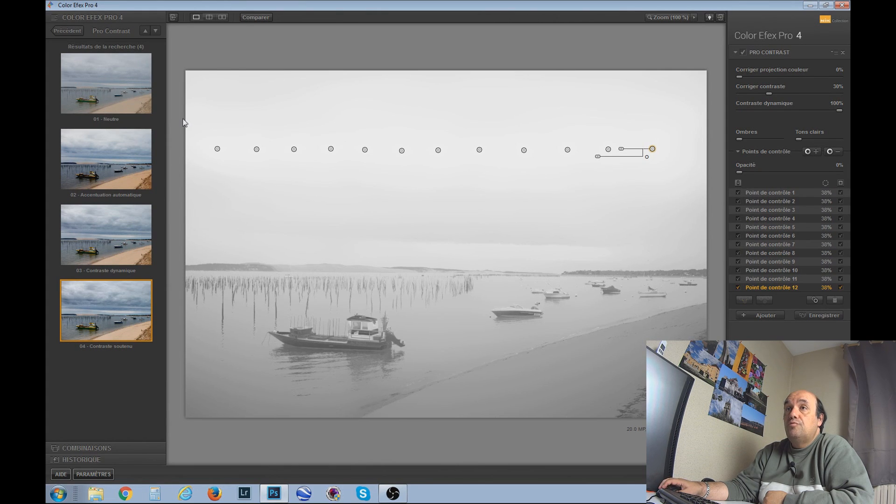
Select all twelve control points in the sky and group them.
left_click_drag(179, 118, 715, 183)
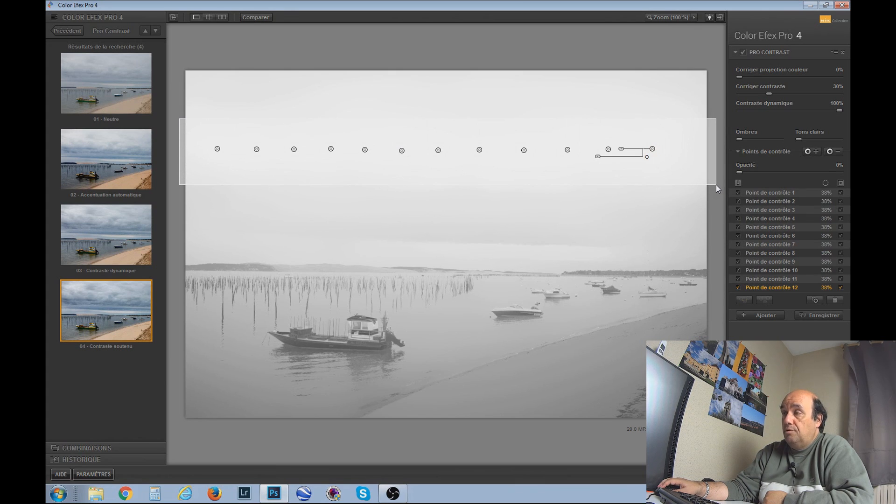
left_click_drag(716, 184, 714, 187)
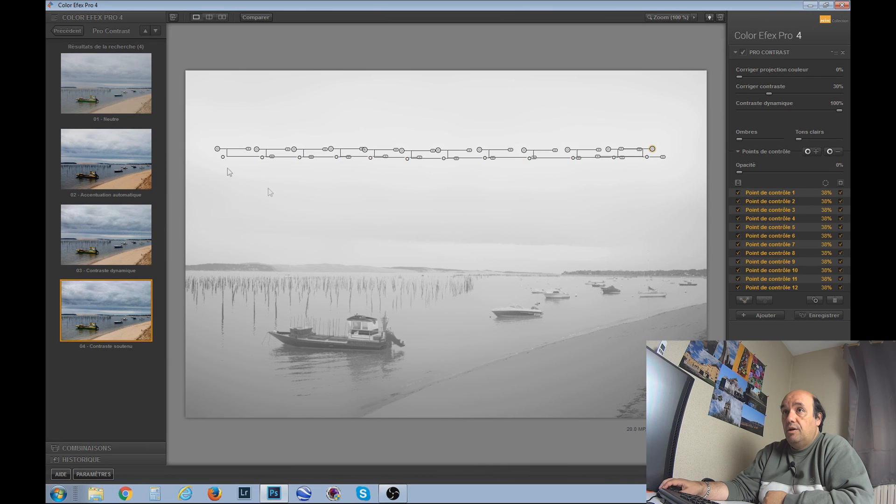
left_click(745, 300)
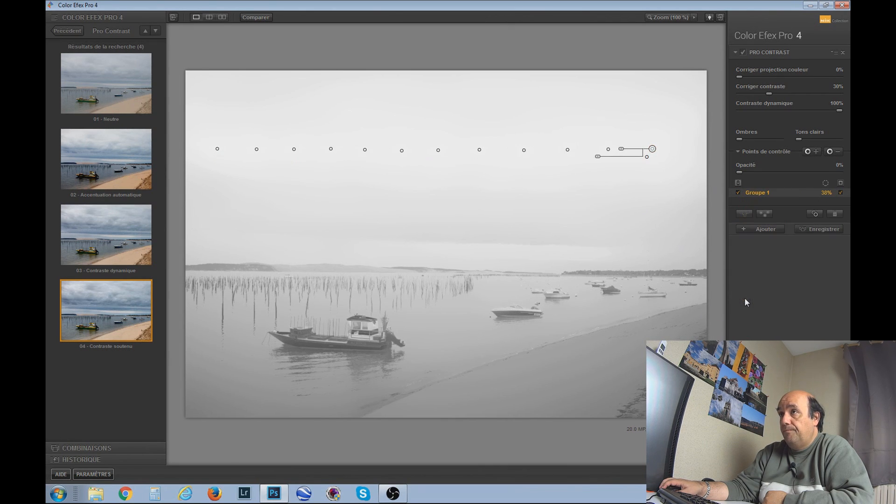
Move the group's main control point closer to the photo's right edge and reduce the group's area of effect to 14%.
left_click(652, 148)
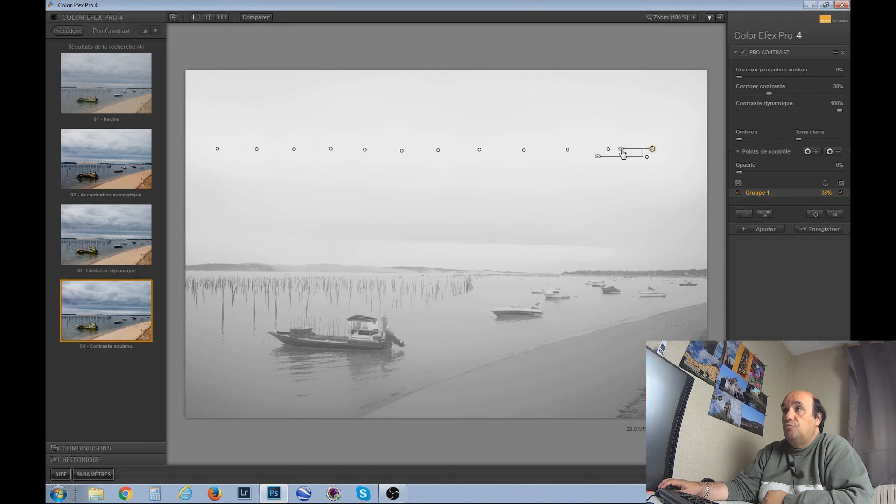
left_click_drag(623, 150, 623, 152)
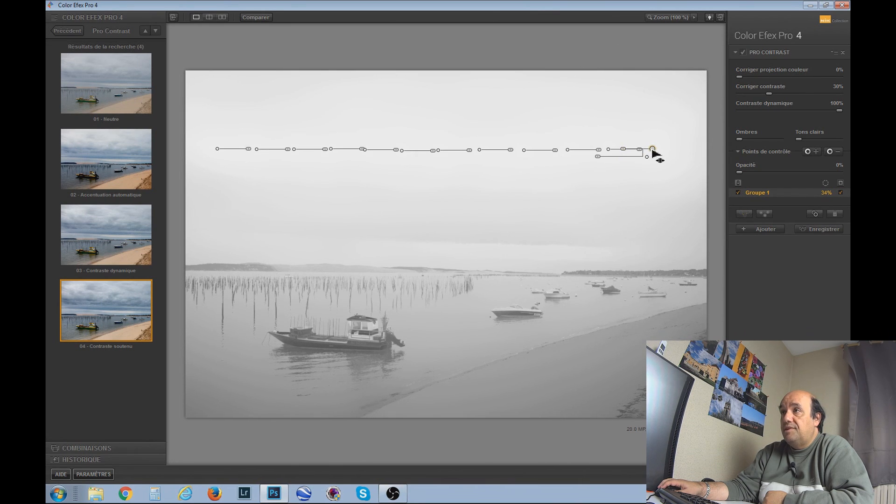
mouse_move(652, 151)
left_mouse_down()
mouse_move(678, 151)
mouse_move(648, 154)
left_mouse_up()
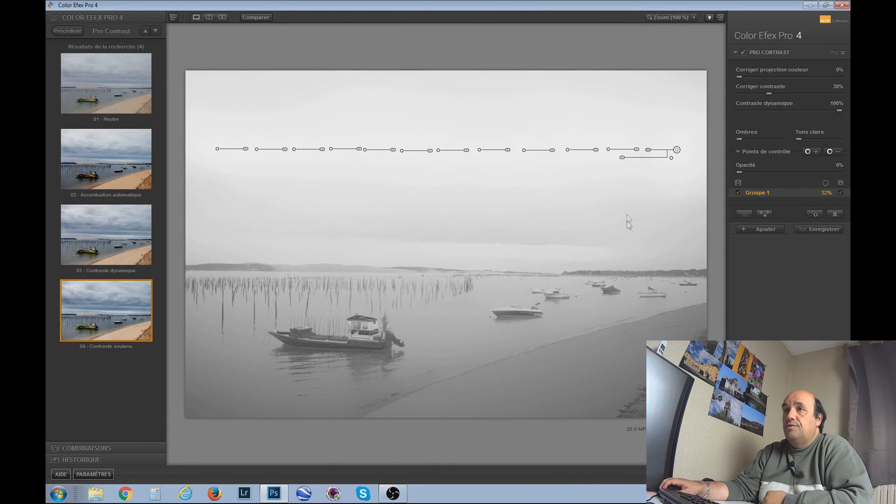
left_click(677, 149)
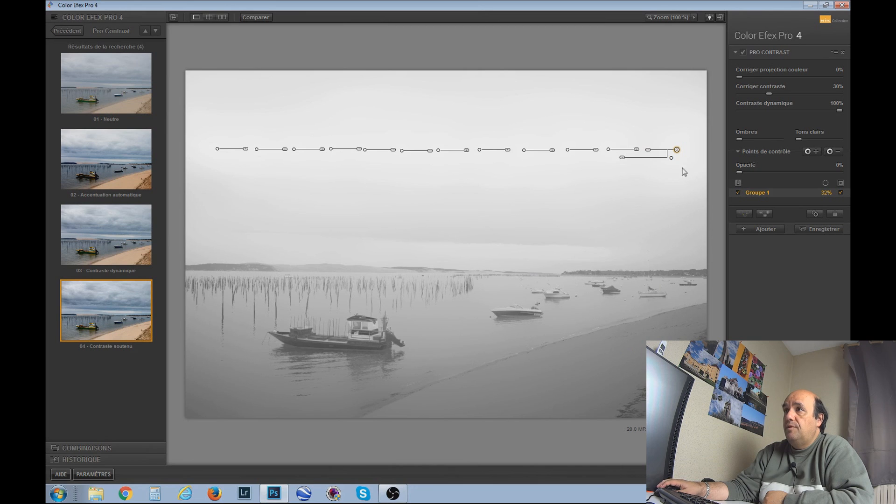
left_click_drag(652, 154, 656, 154)
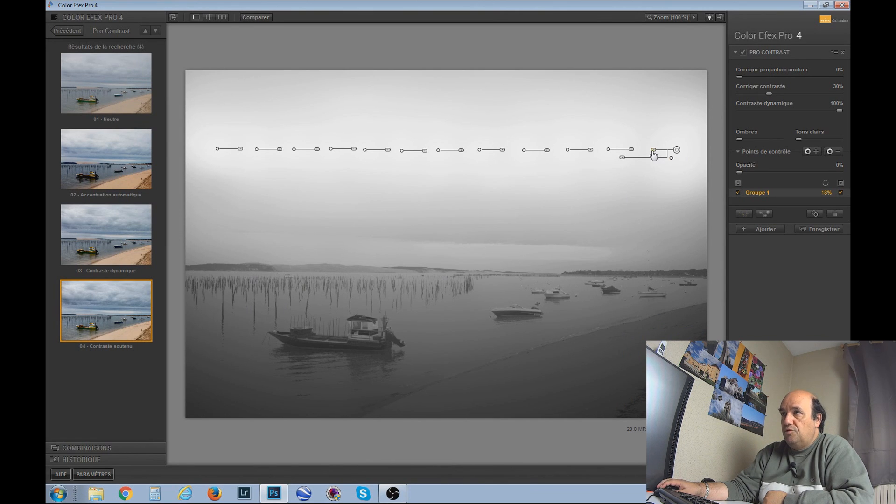
left_click_drag(653, 154, 656, 154)
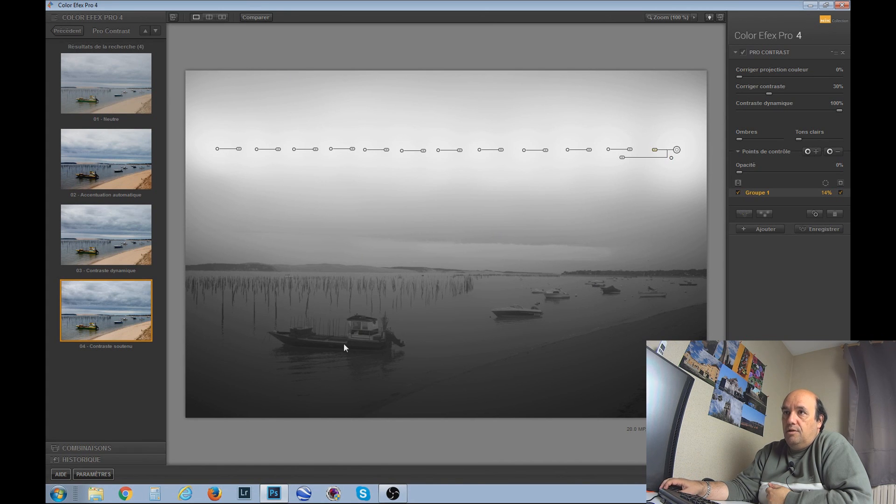
Hide the group's selection mask and compare the Pro Contrast effect on the sky with the original image several times.
left_click(841, 183)
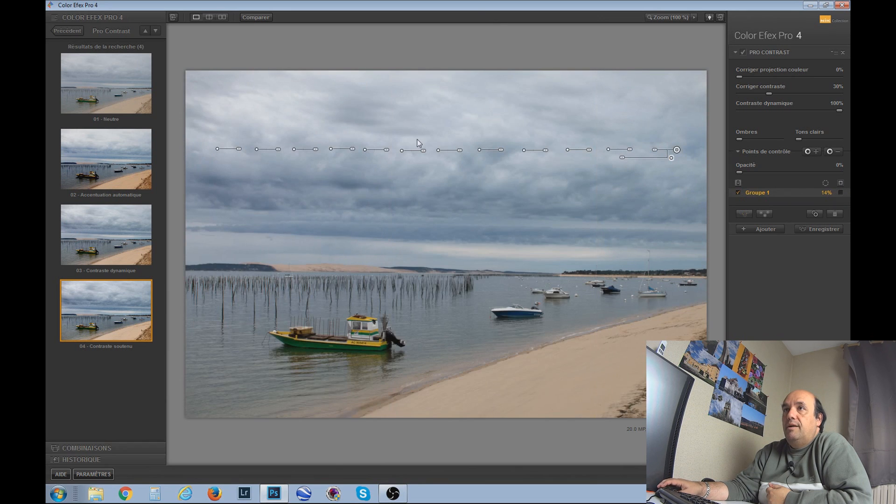
left_click(257, 17)
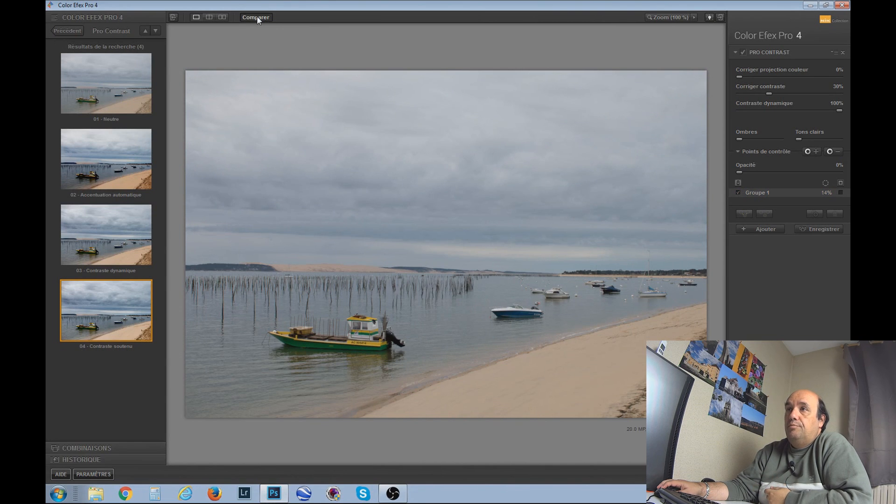
left_click(257, 17)
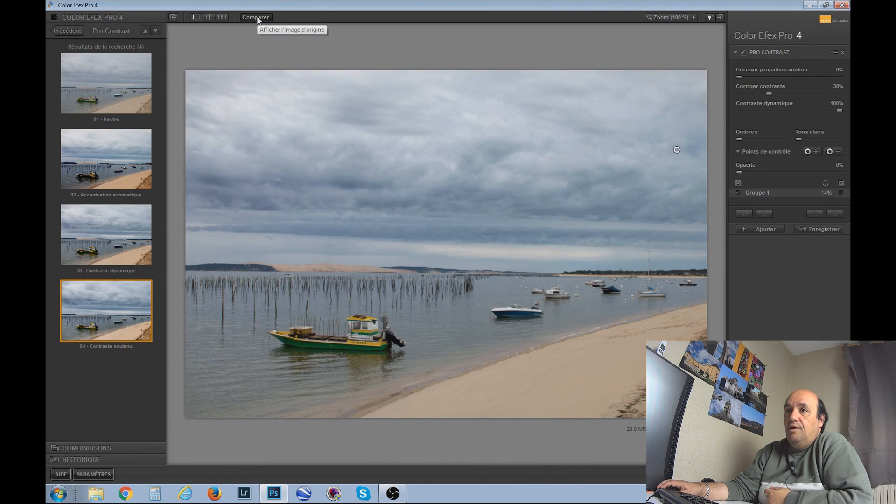
left_click(256, 17)
left_click(257, 17)
left_click(256, 17)
left_click(257, 18)
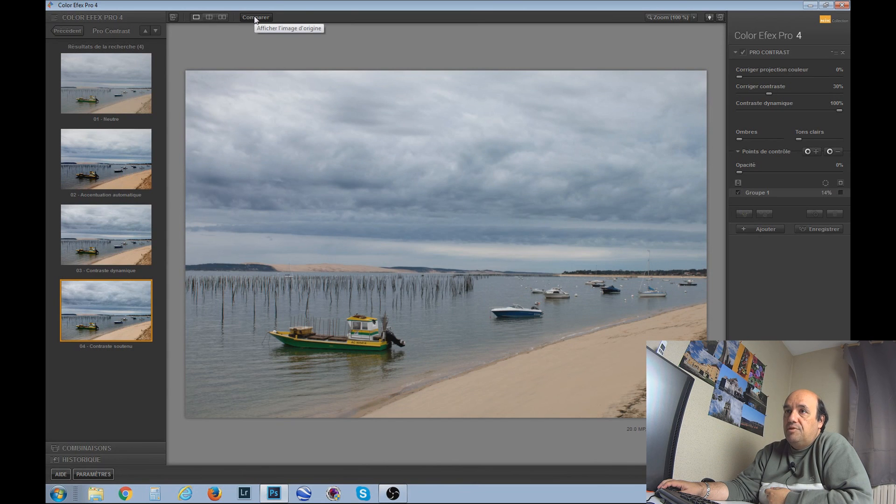
left_click(255, 18)
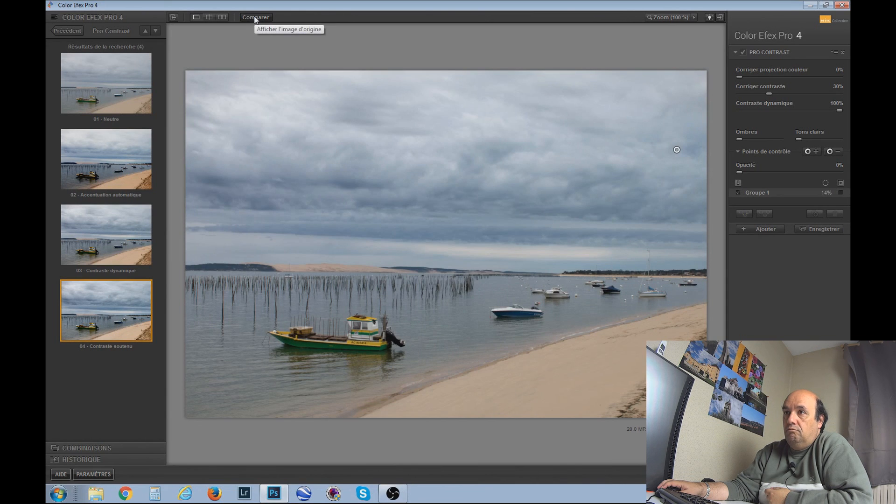
left_click(255, 17)
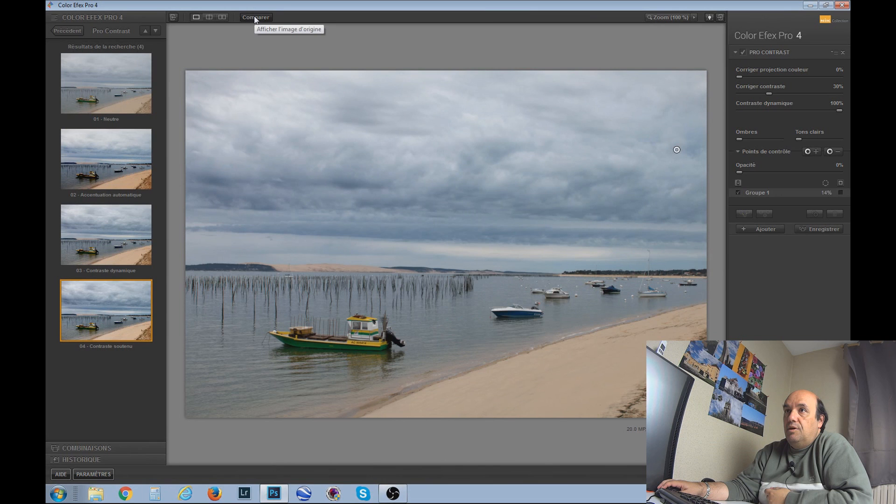
left_click(255, 18)
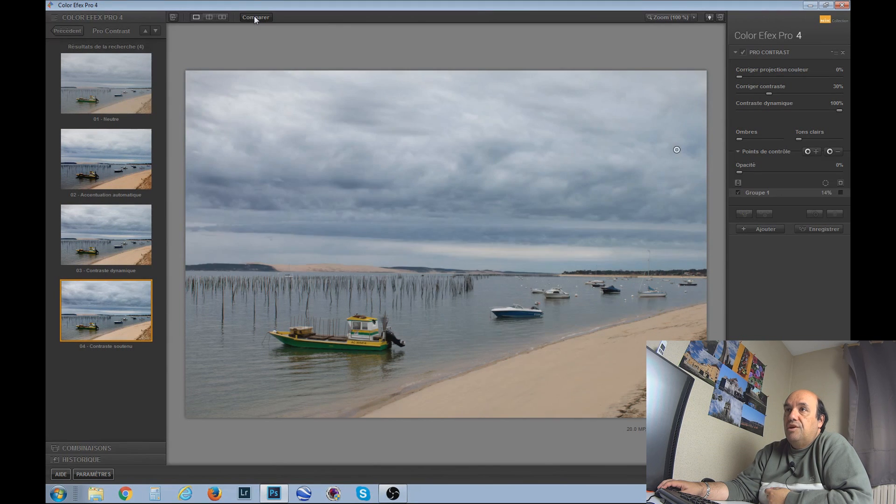
left_click(255, 17)
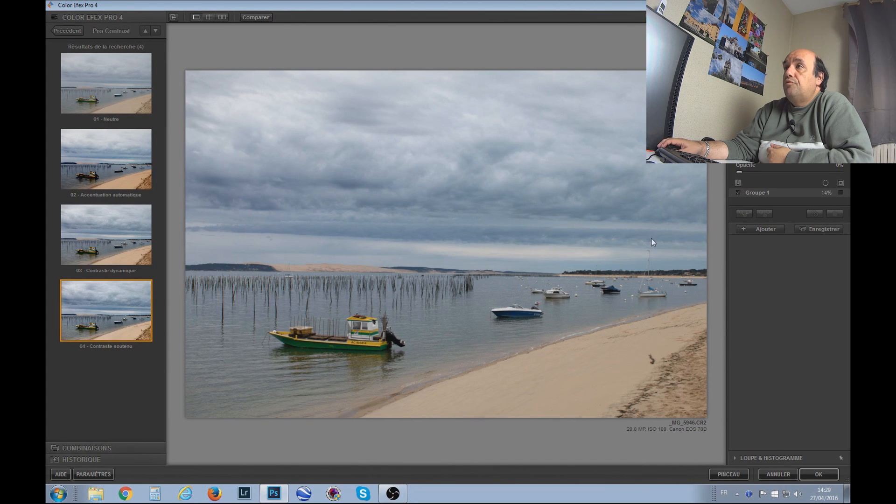
Apply the filter to return to Photoshop and toggle the Pro Contrast (CEP 4) layer's visibility to compare before and after, leaving it shown.
left_click(824, 475)
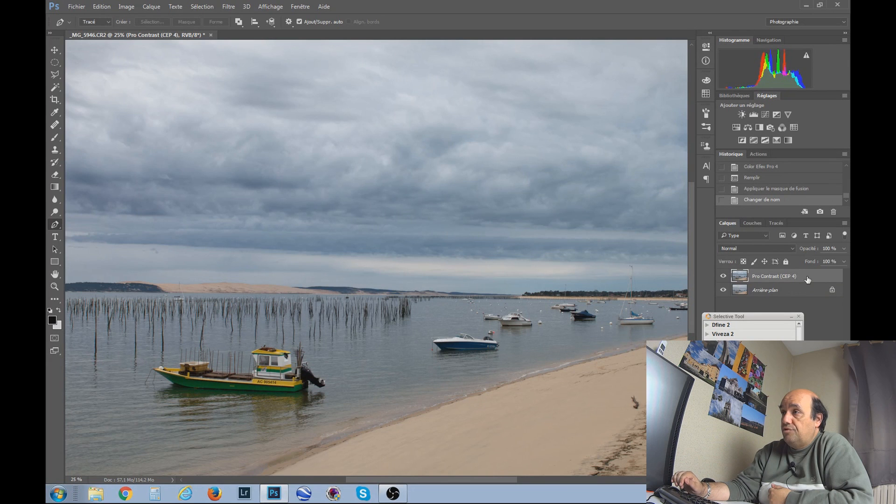
left_click(723, 276)
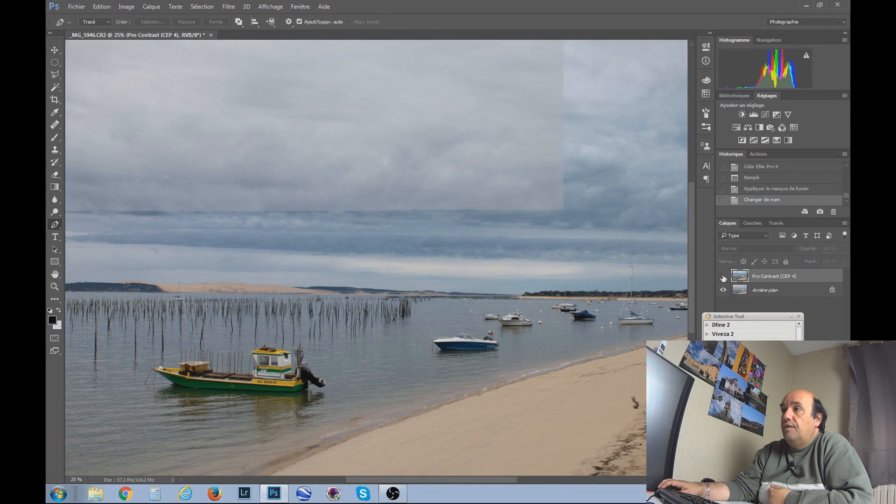
left_click(723, 276)
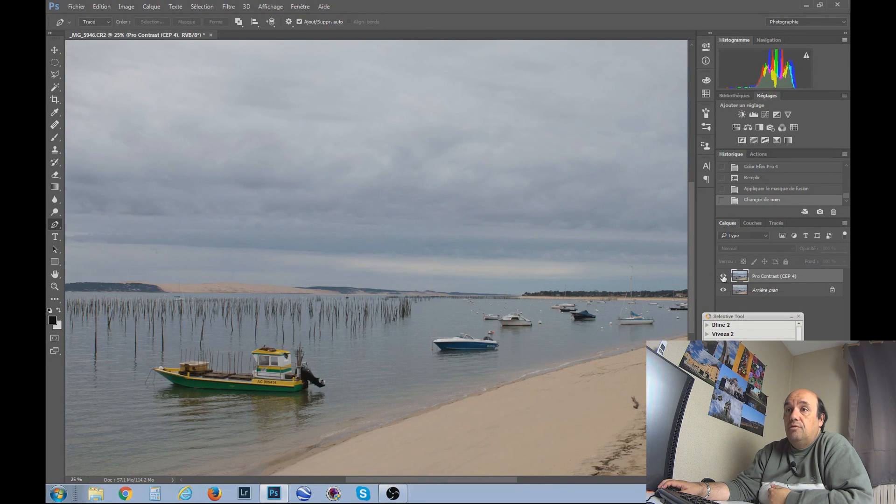
left_click(722, 276)
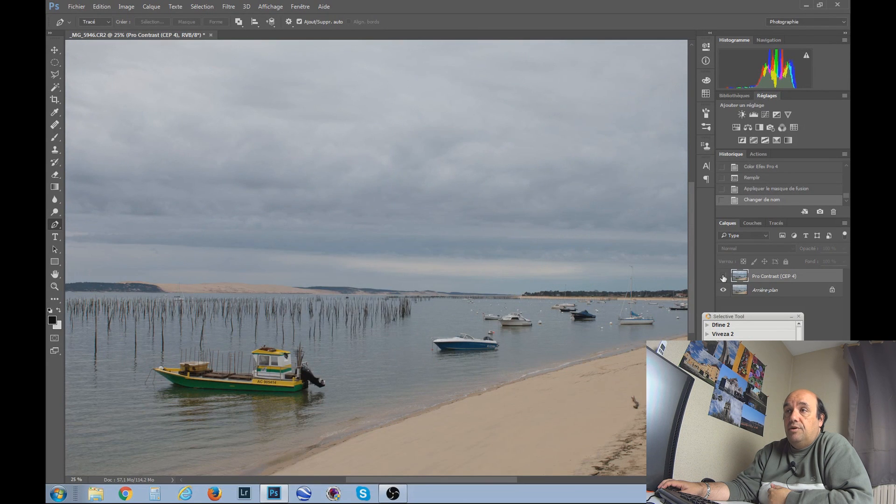
left_click(723, 276)
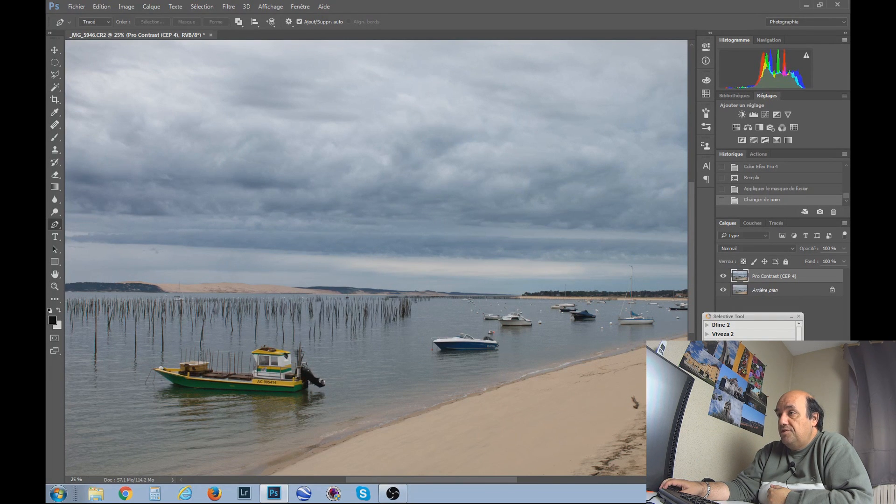
Open Sharpener Pro 3's Output Sharpener and review the output device options, keeping Ecran.
scroll(751, 329, "up", 3)
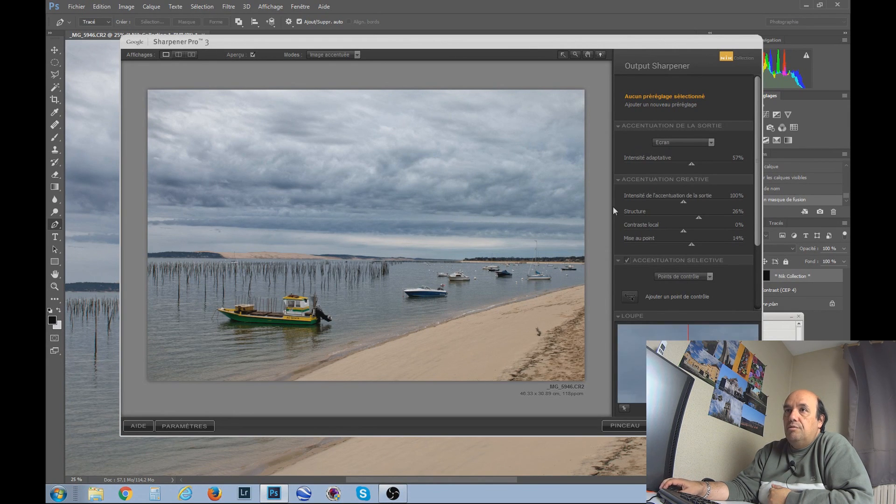
left_click(711, 142)
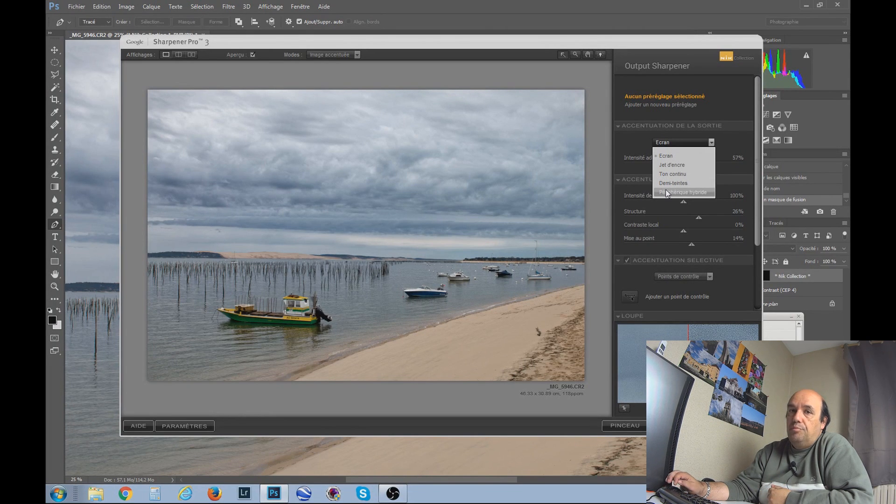
left_click(735, 130)
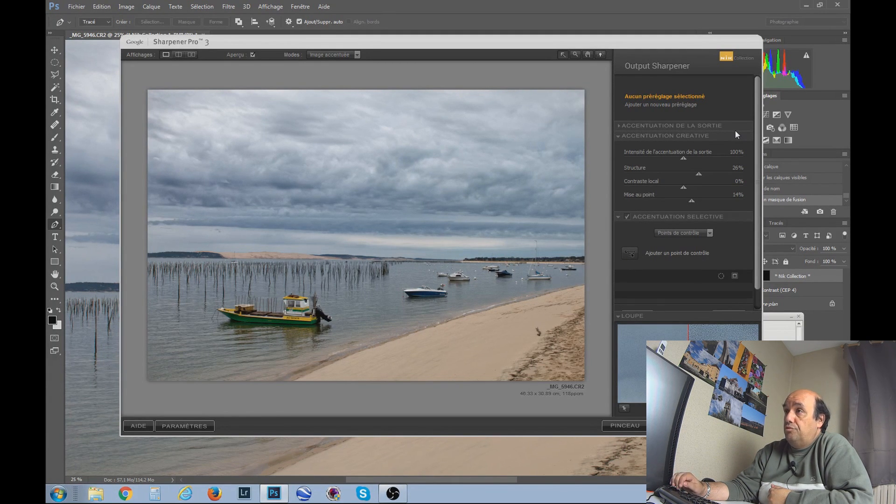
left_click(619, 126)
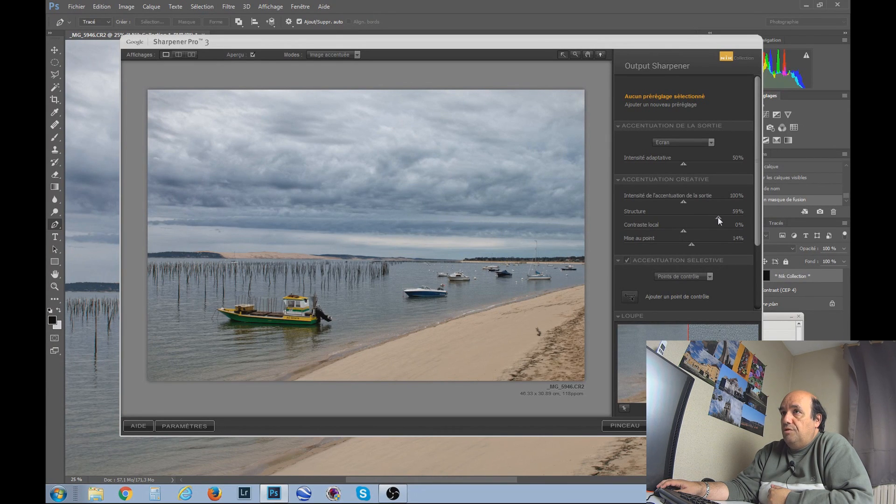
Set the output sharpening's Structure to 7% and inspect its effect on the beach sand in the loupe's before/after view.
left_click_drag(718, 217, 687, 217)
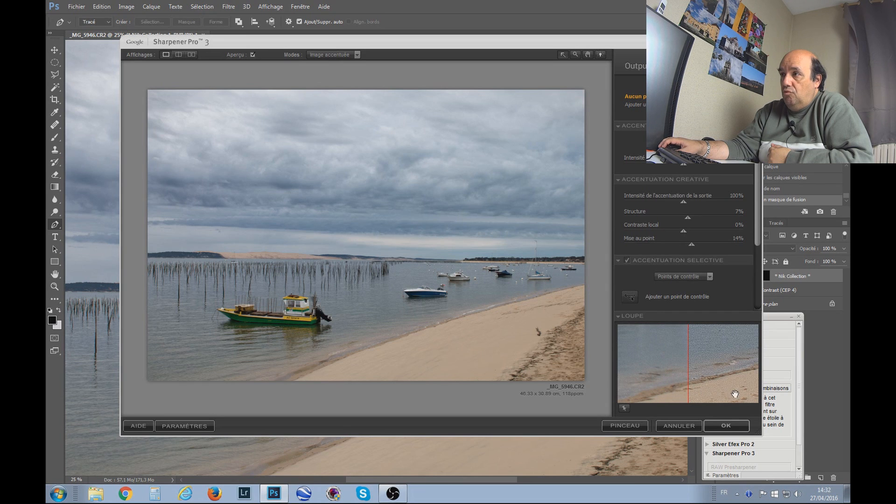
mouse_move(724, 387)
left_mouse_down()
mouse_move(702, 365)
mouse_move(631, 357)
mouse_move(624, 336)
mouse_move(717, 333)
mouse_move(672, 362)
left_mouse_up()
mouse_move(748, 370)
left_mouse_down()
mouse_move(702, 346)
mouse_move(678, 348)
mouse_move(717, 369)
mouse_move(762, 369)
left_mouse_up()
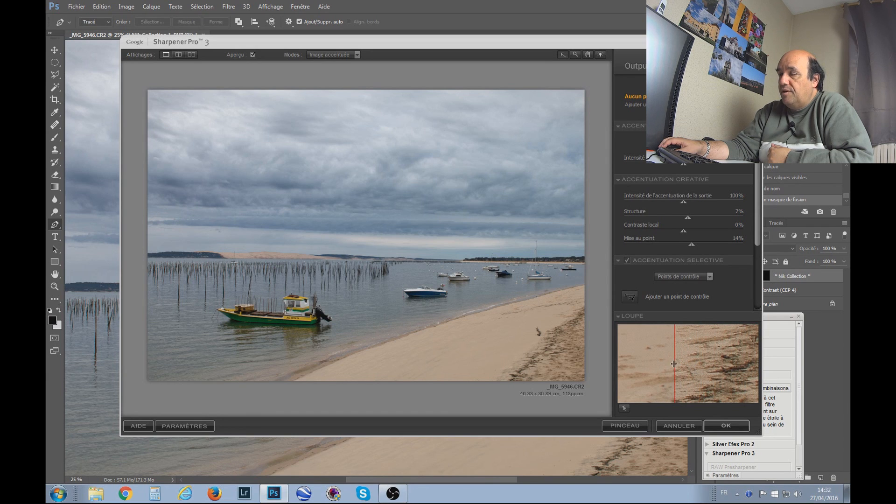
left_click_drag(675, 362, 689, 362)
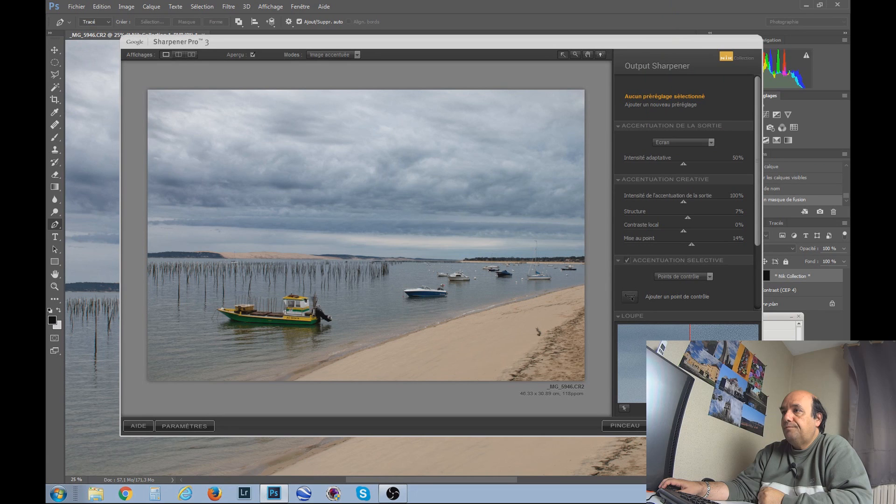
Apply the sharpening in Photoshop and toggle the Sharpener Pro 3 and Pro Contrast layers to compare with the original, leaving both shown.
key("Return")
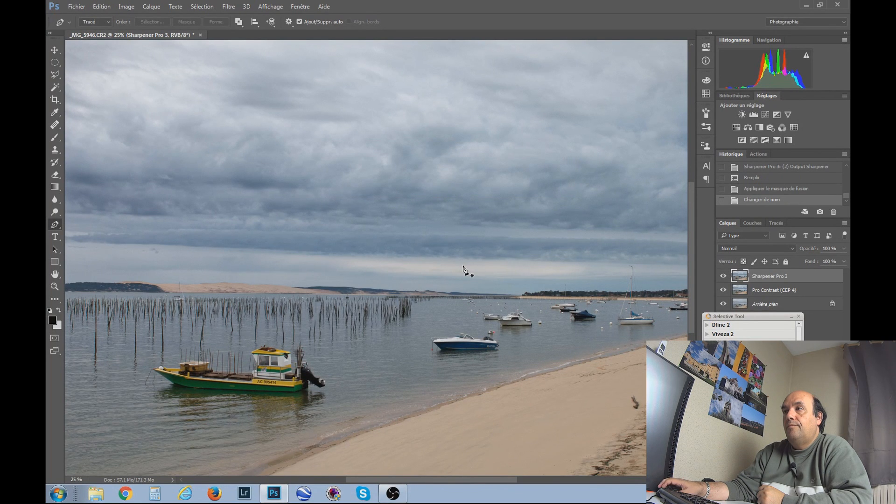
left_click(798, 316)
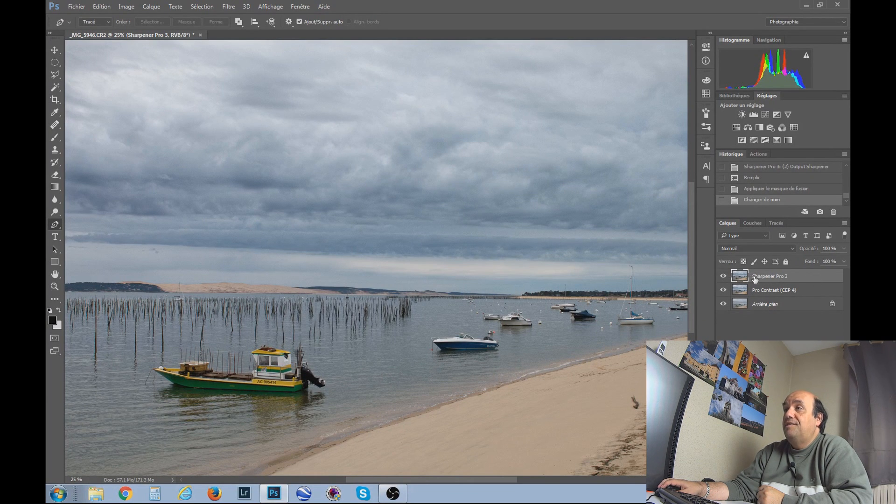
left_click(723, 278)
left_click(724, 277)
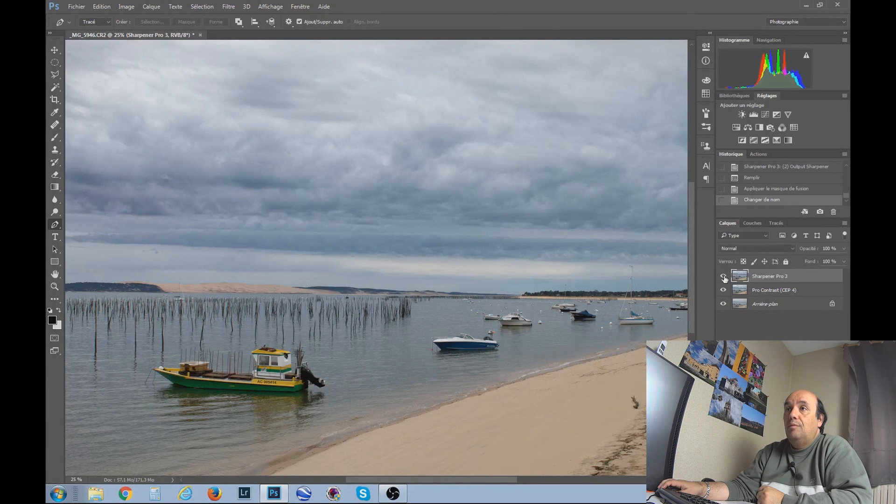
left_click(724, 277)
left_click(723, 277)
left_click(723, 277)
left_click(723, 290)
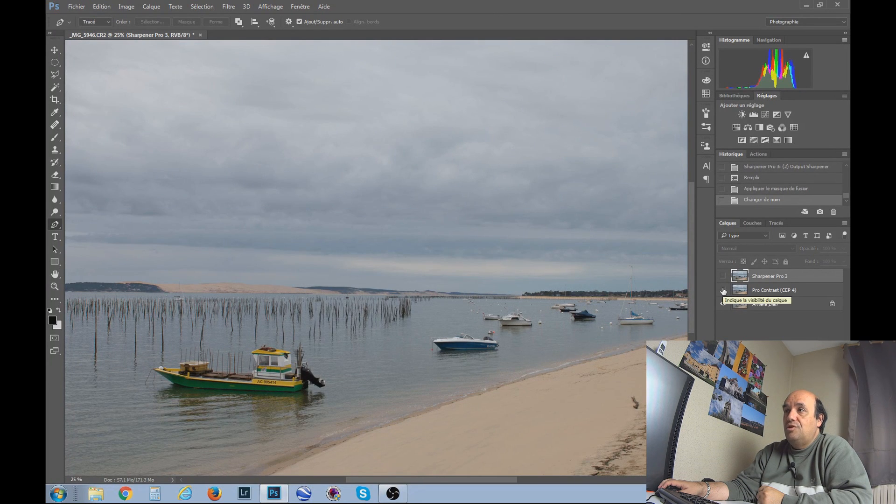
left_click(724, 290)
left_click(724, 276)
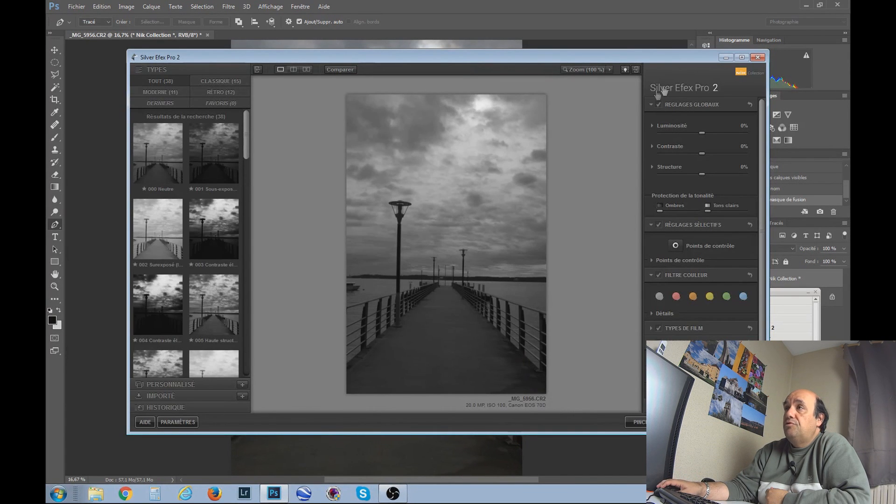
Maximize the Silver Efex Pro 2 window and try the split preview before returning to the single-image view.
left_click(743, 57)
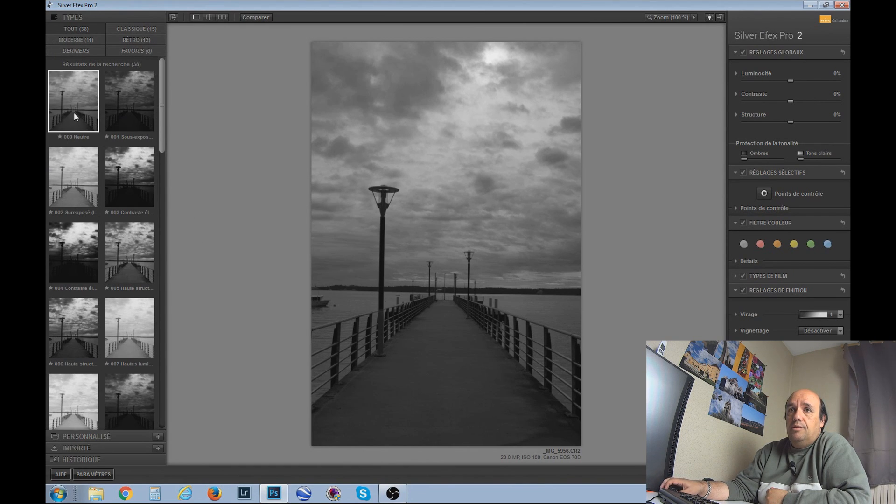
left_click(209, 17)
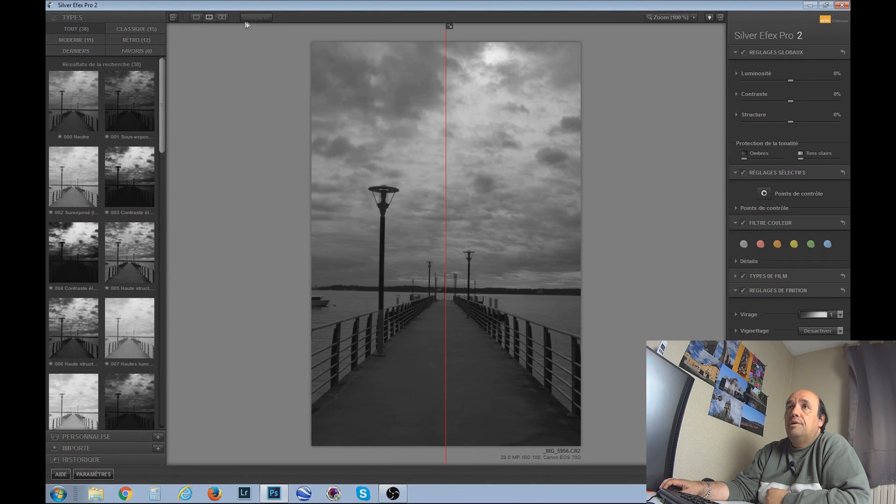
left_click(194, 16)
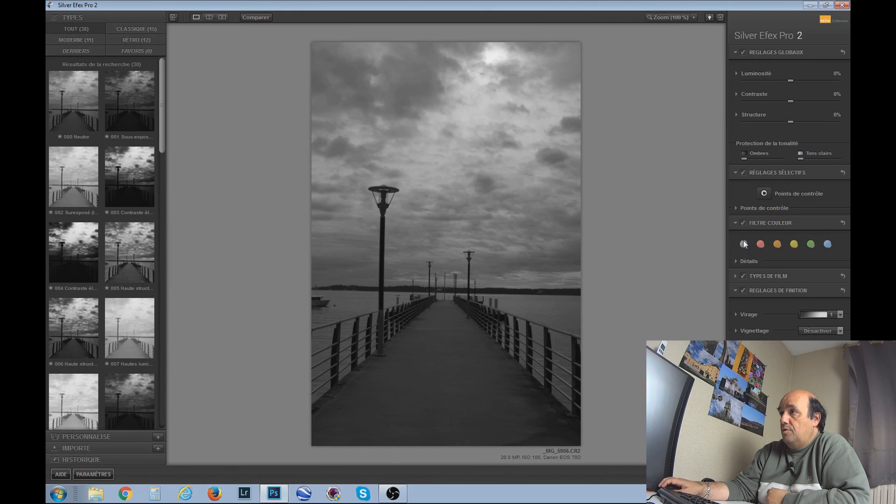
Preview the black-and-white film types, including Kodak P3200 TMAX Pro, on the pier photo while keeping the Neutre film type.
left_click(735, 275)
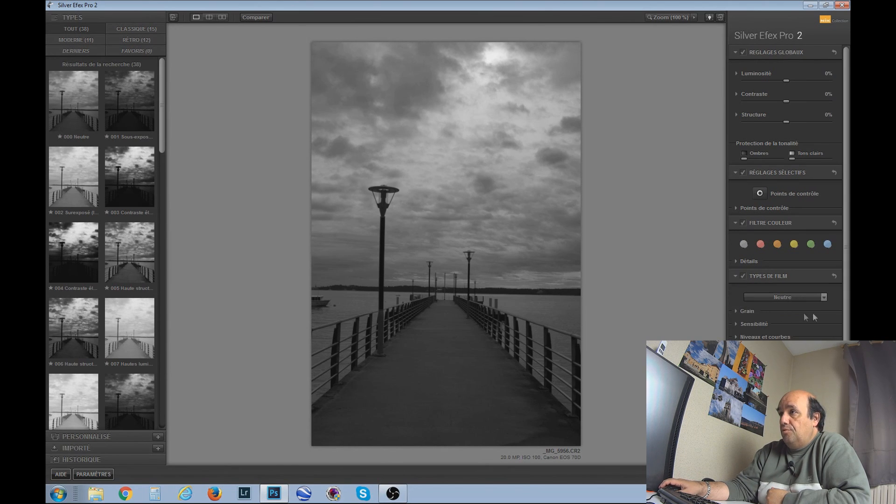
left_click(824, 297)
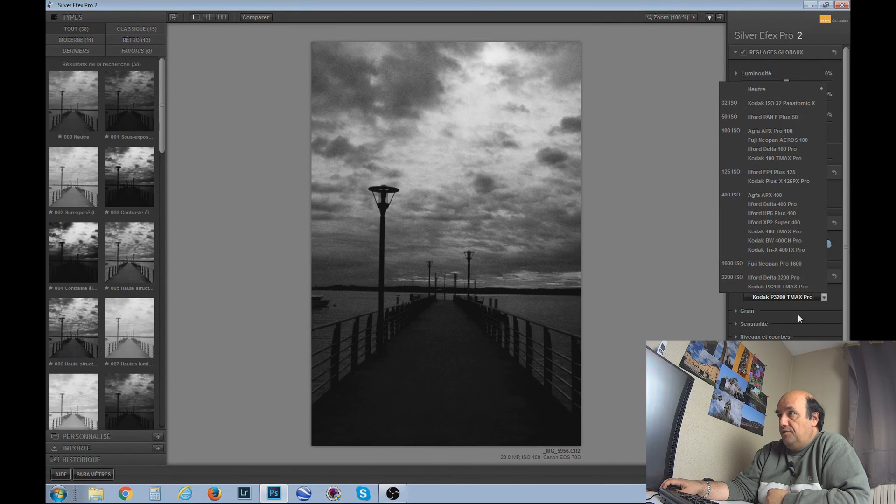
left_click(604, 272)
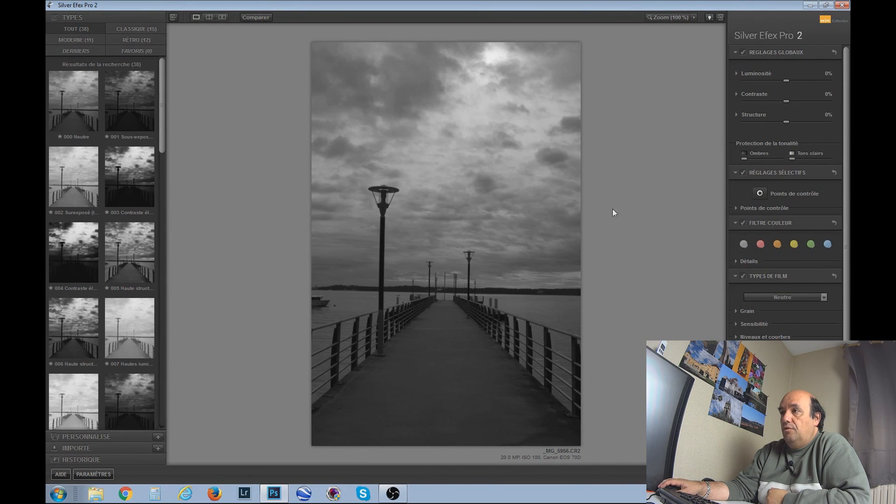
left_click(736, 275)
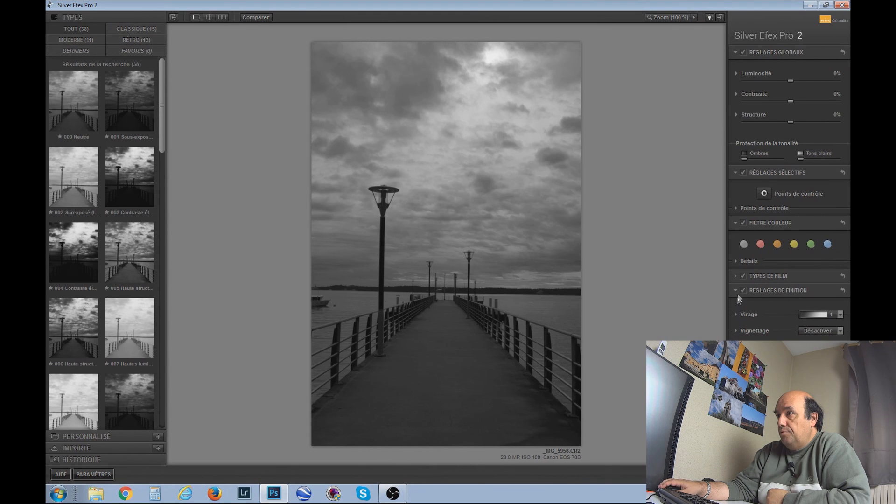
Try the presets 000 Neutre, 002 Surexposé (IL +1), 003, 005 and 004 Contraste élevé (lisse) on the pier photo.
left_click(73, 111)
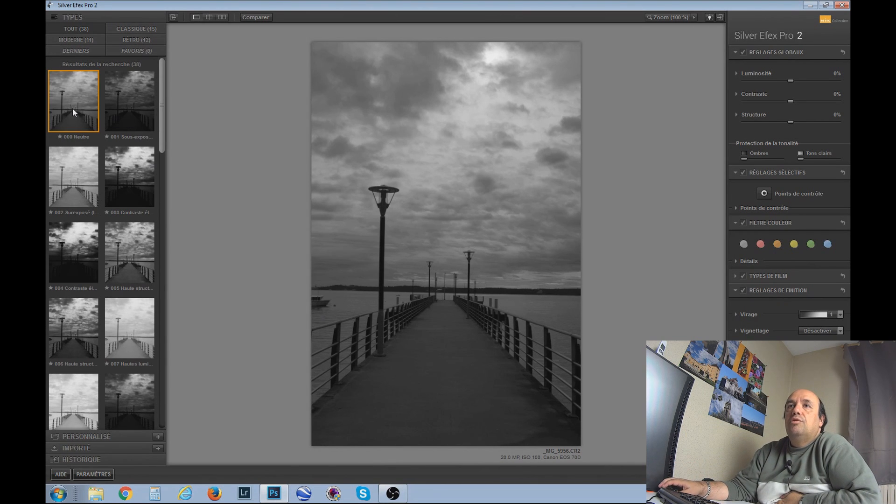
left_click(72, 181)
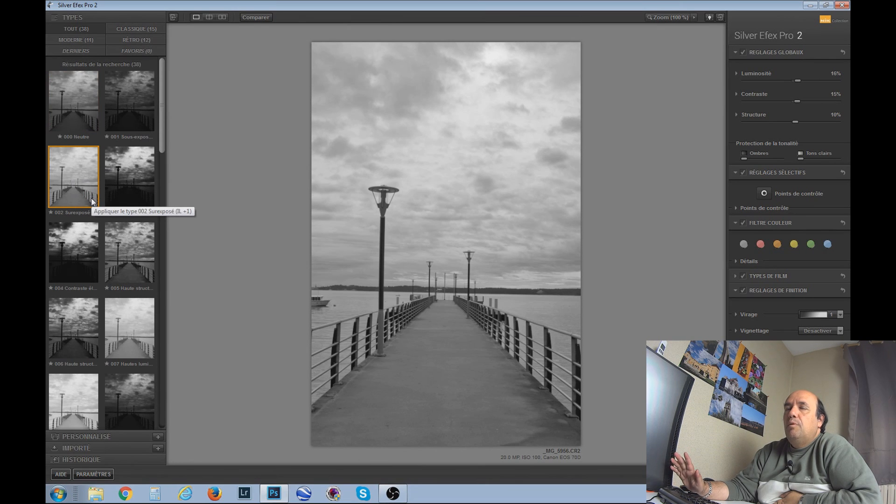
left_click(124, 183)
left_click(117, 250)
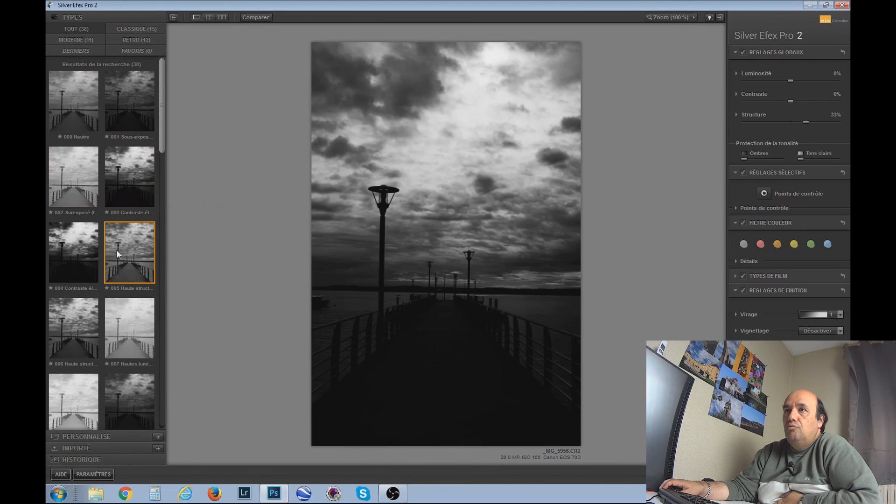
left_click(68, 259)
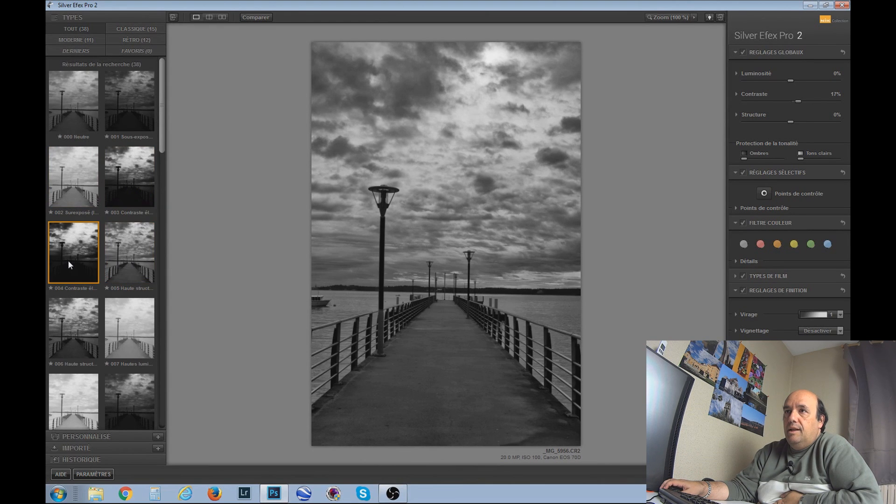
Try the 006 Haute structure (lisse) preset and the two high-key presets 007 and 008 on the pier photo.
scroll(94, 213, "down", 3)
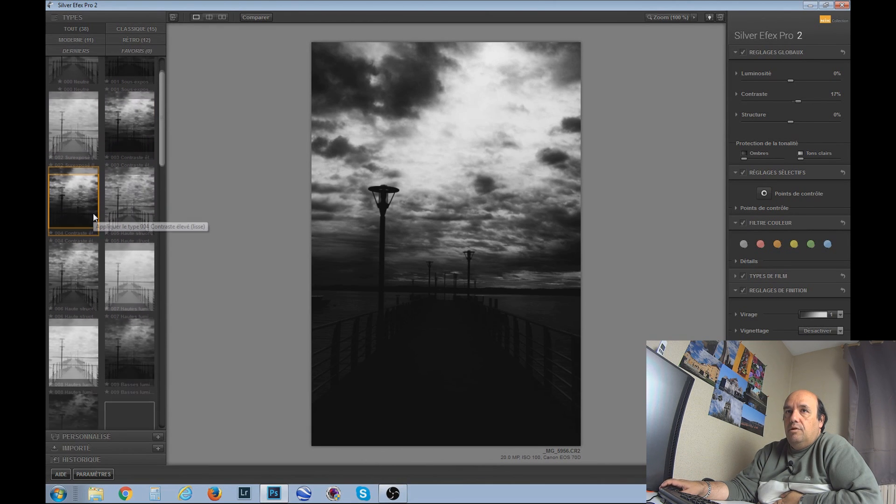
left_click(77, 231)
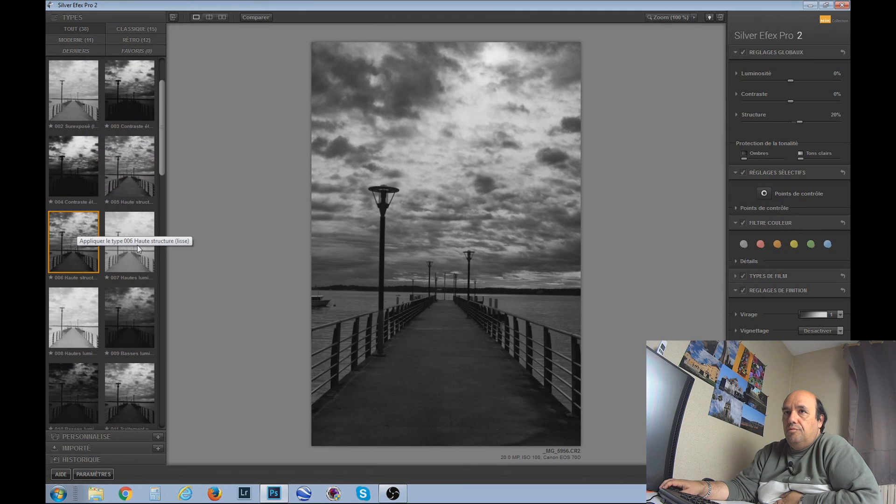
left_click(132, 261)
scroll(100, 237, "down", 1)
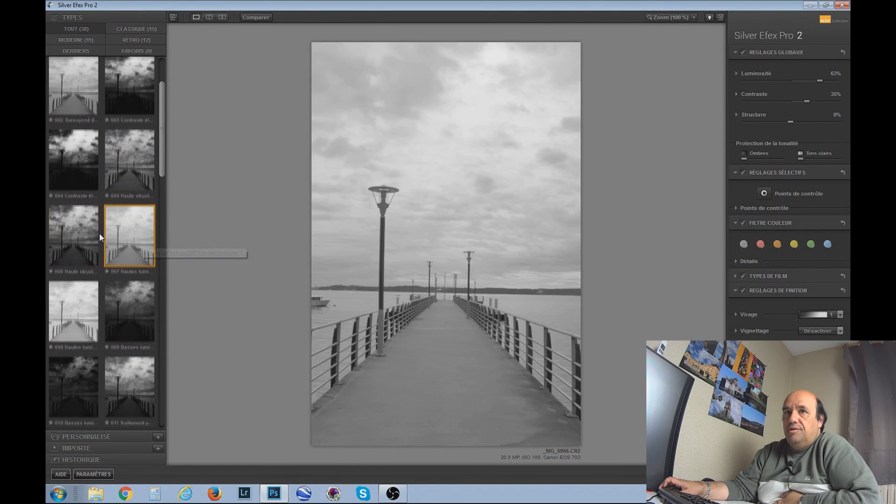
scroll(99, 236, "down", 5)
left_click(77, 174)
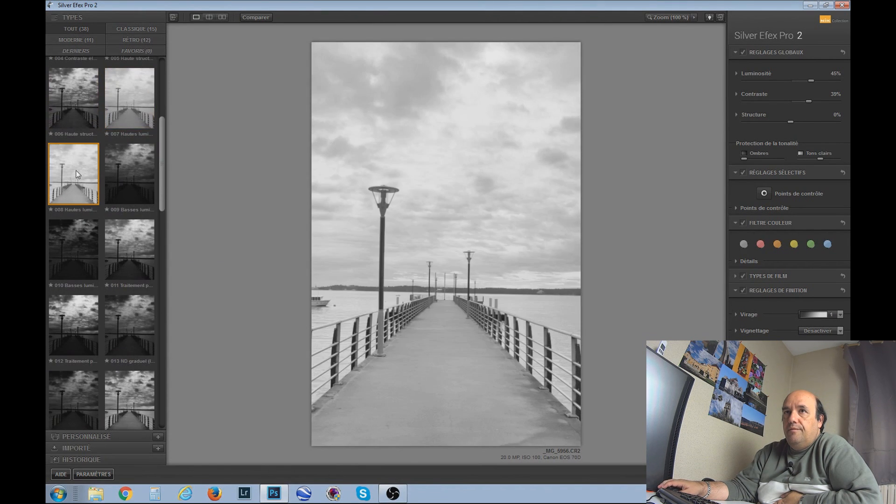
Try the low-key preset 009, the pushed-process presets 011 and 012 Traitement poussé (N +3,0), and the dynamic preset 015.
left_click(132, 184)
left_click(135, 256)
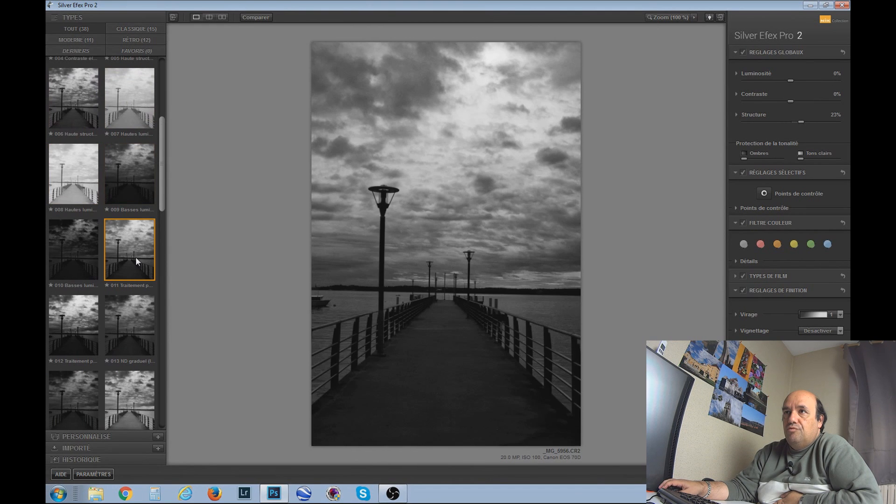
left_click(65, 327)
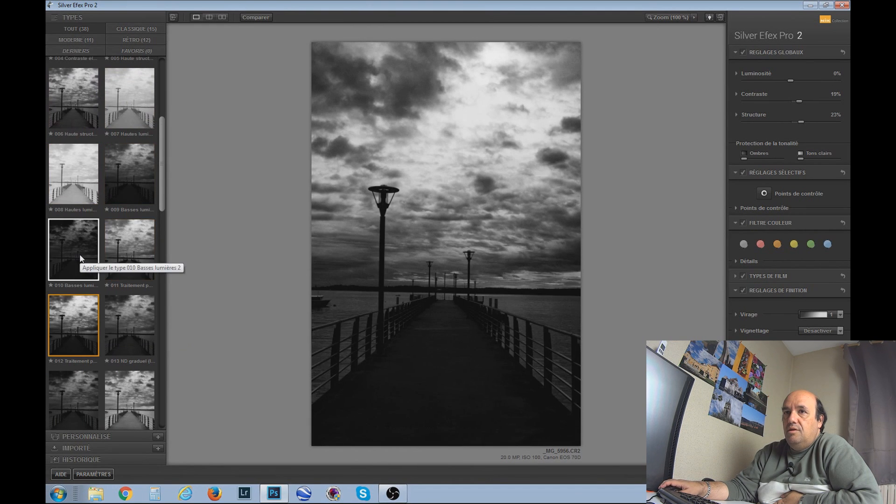
scroll(80, 258, "down", 3)
left_click(126, 320)
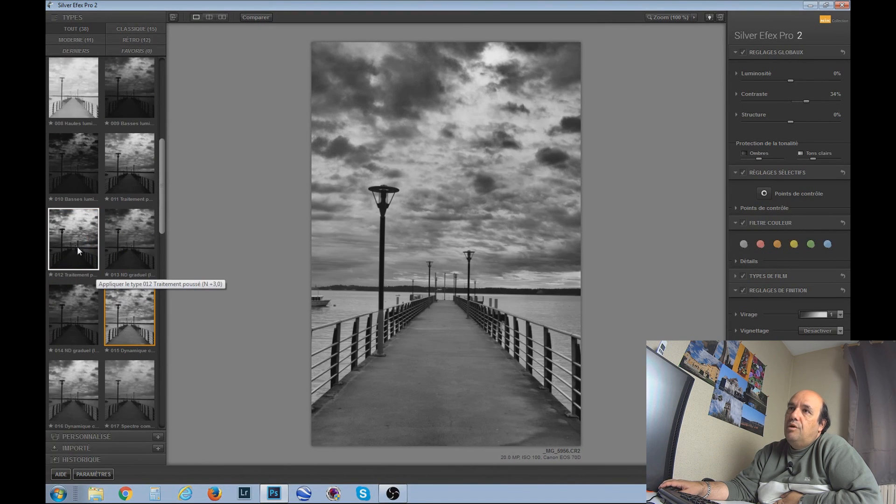
Try the presets 016 Dynamique complète (lisse), 017, 020 Beaux-arts (hautes lumières, cadré) and 021 Triste 1.
scroll(77, 248, "down", 4)
scroll(77, 249, "down", 1)
left_click(77, 252)
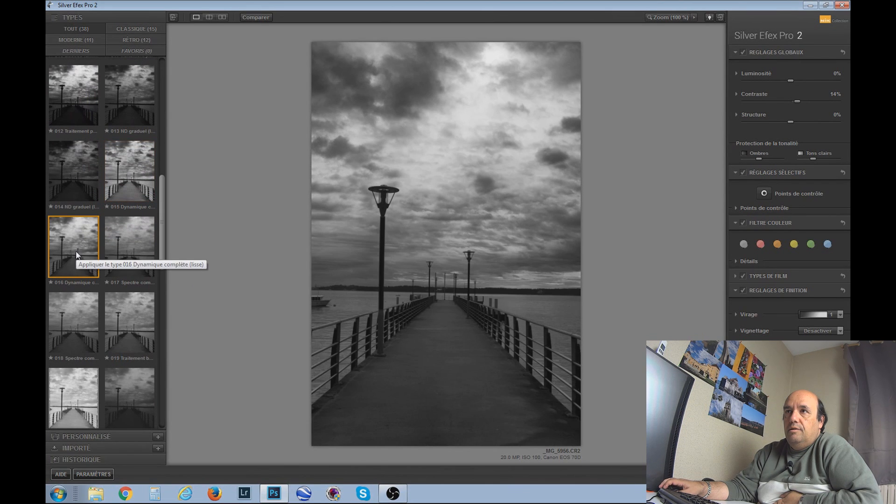
left_click(125, 245)
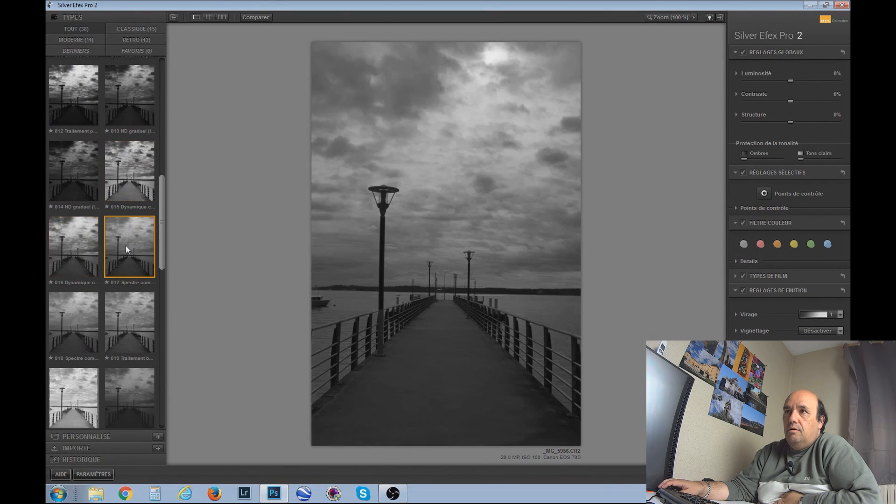
scroll(76, 317, "down", 2)
left_click(70, 324)
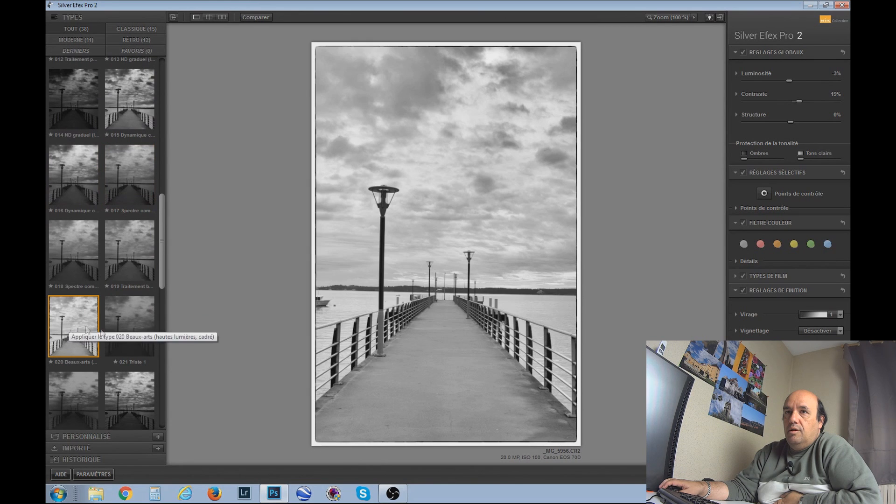
left_click(123, 323)
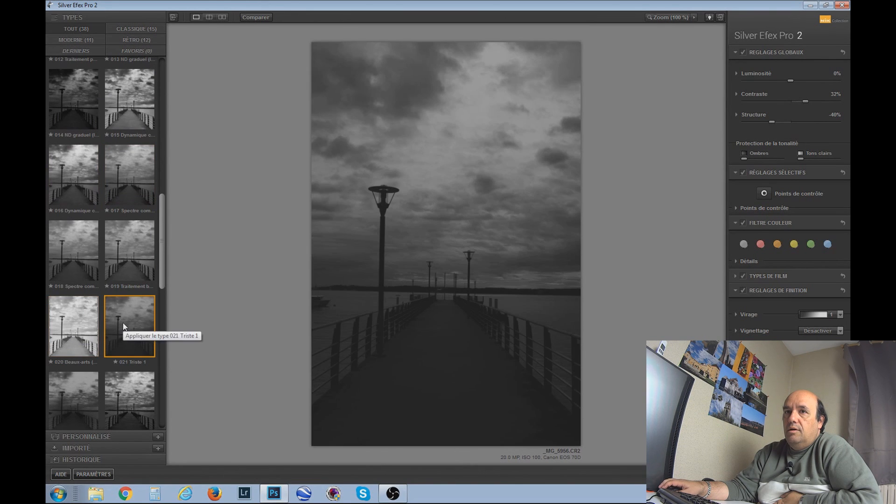
Try the presets 023, 029 Tons froids 2 and 028 Tons froids 1 on the pier photo and browse the remaining presets.
left_click(131, 402)
scroll(77, 367, "down", 2)
scroll(76, 368, "down", 4)
scroll(76, 367, "down", 1)
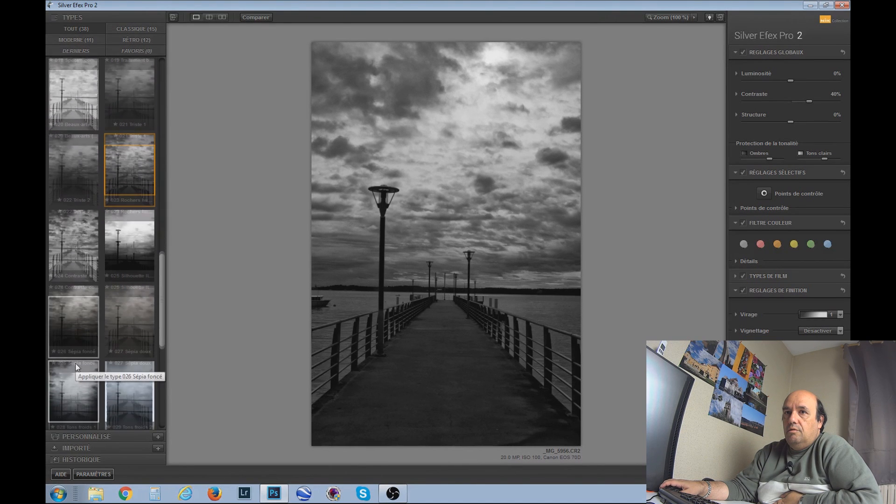
left_click(133, 334)
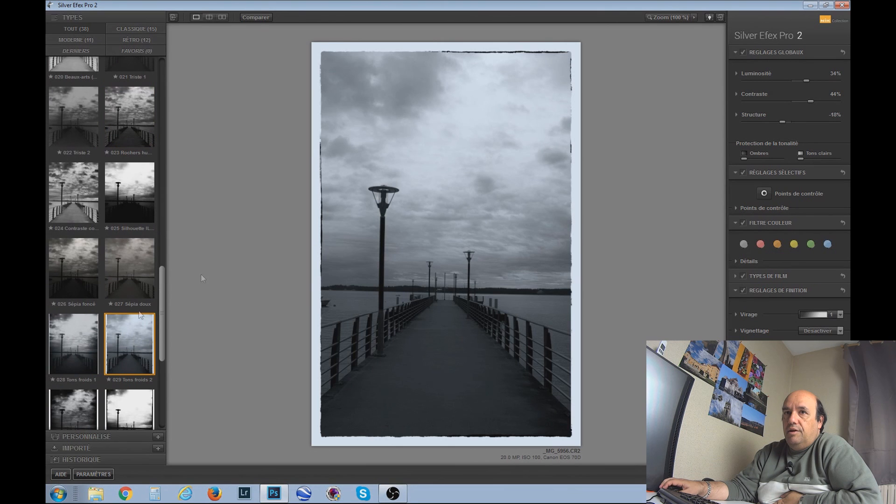
left_click(75, 346)
scroll(77, 284, "down", 2)
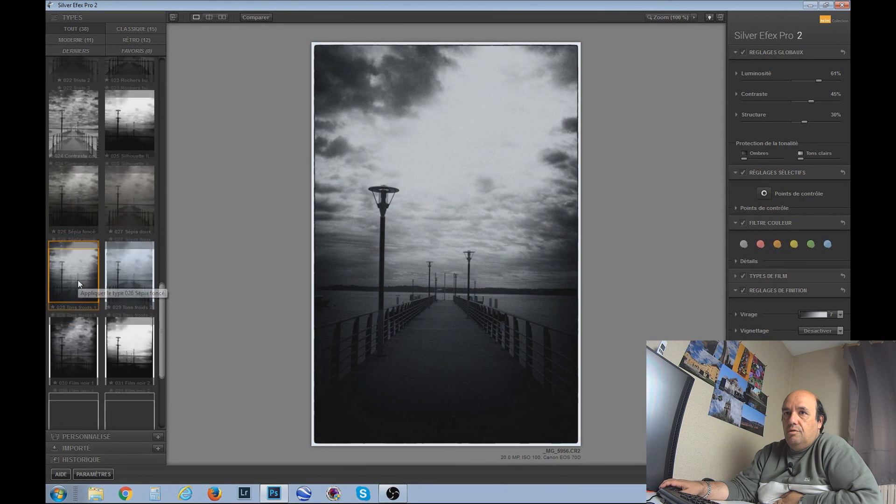
scroll(77, 284, "down", 3)
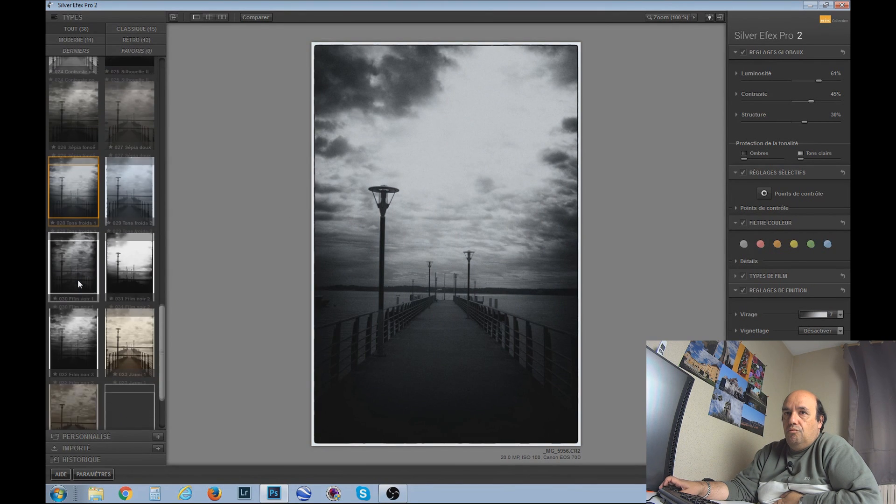
Compare 024 Contraste complet et structure with the 020 Beaux-arts preset and settle on 024 for the pier photo.
scroll(77, 280, "up", 4)
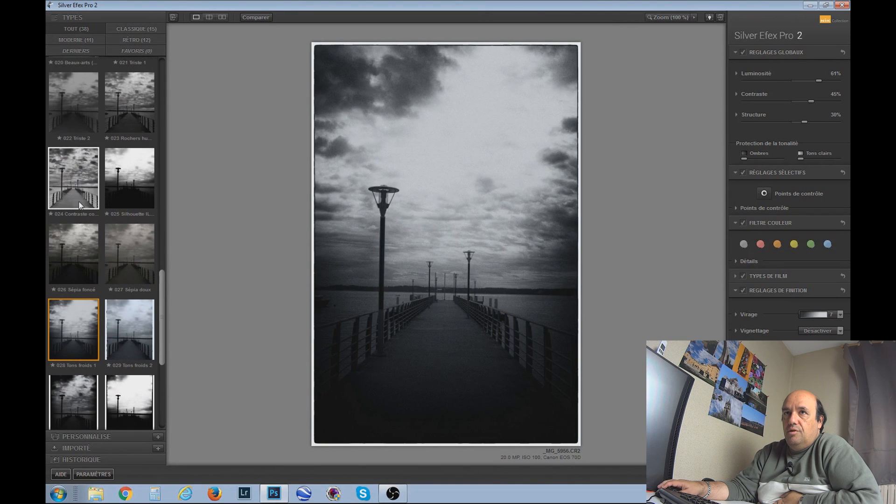
left_click(80, 204)
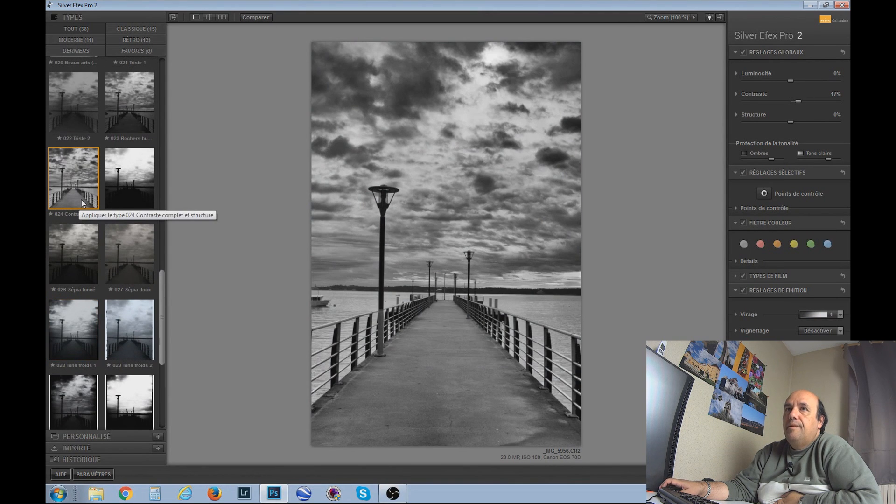
scroll(81, 200, "up", 3)
left_click(63, 101)
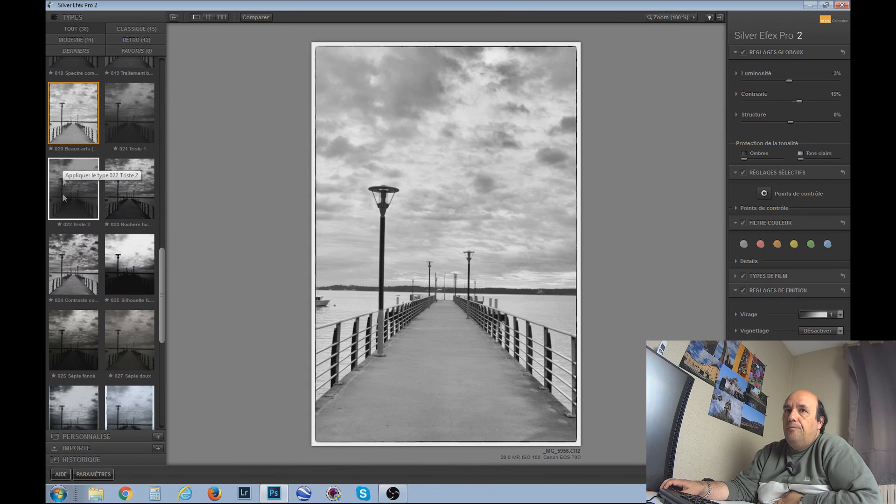
left_click(74, 252)
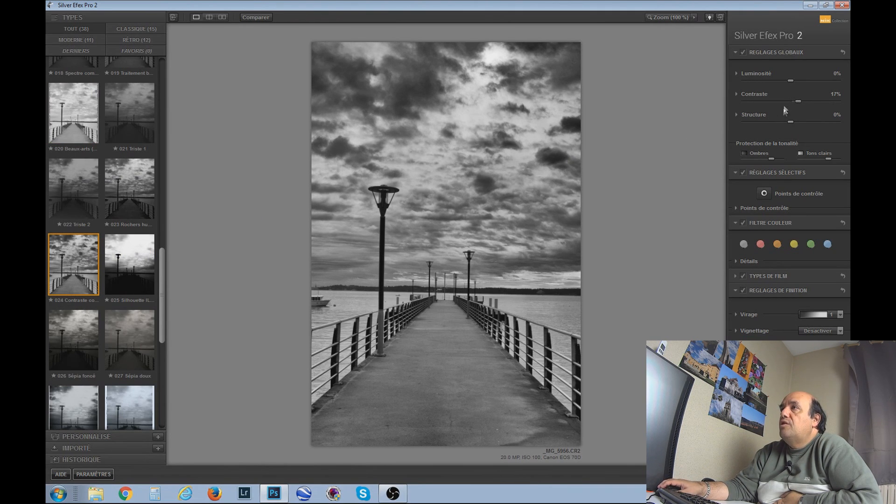
Set the global Luminosité to 39%, Contraste to 17% and Structure to 33%.
left_click_drag(796, 80, 811, 79)
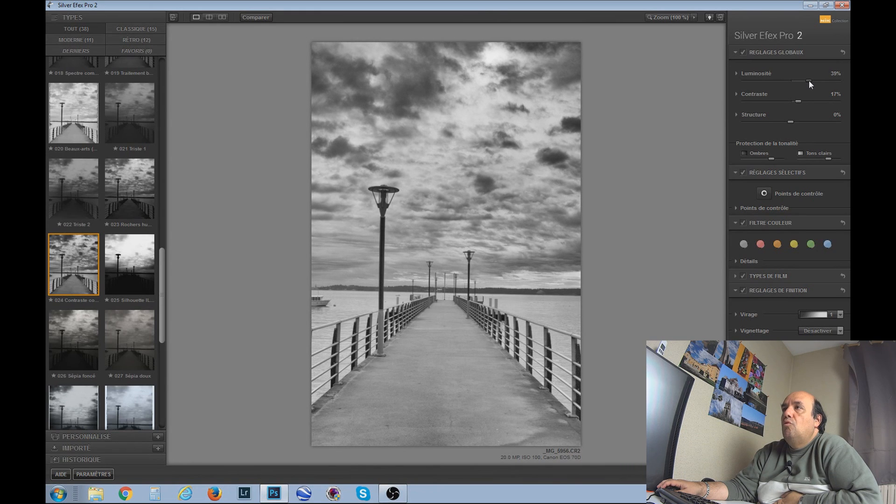
left_click_drag(797, 100, 804, 103)
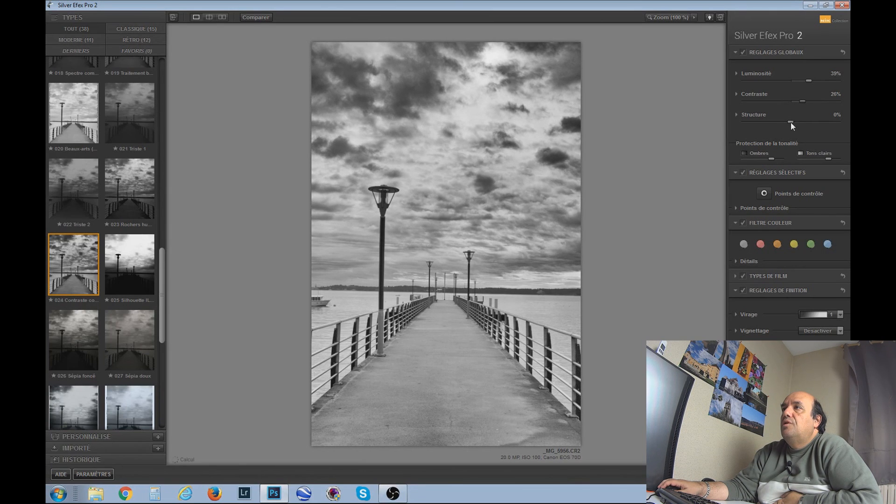
left_click(806, 120)
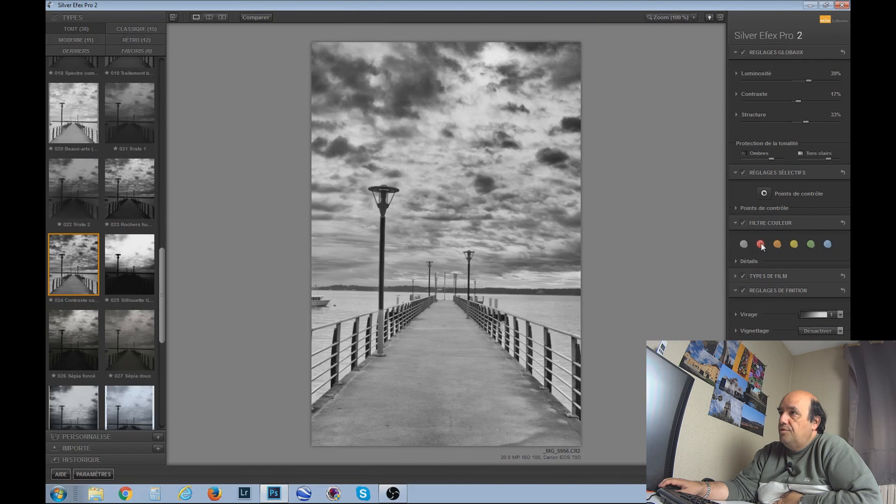
Apply the Ilford HP5 Plus 400 film type to the black-and-white photo.
left_click(736, 276)
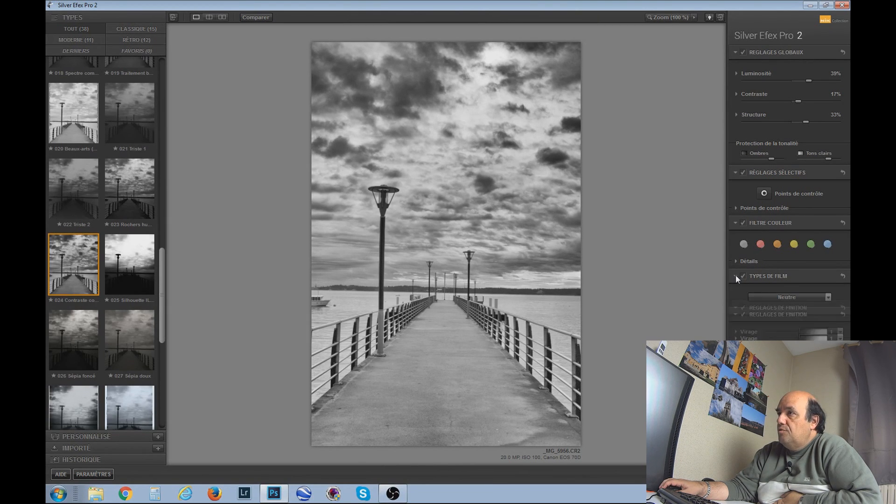
left_click(824, 298)
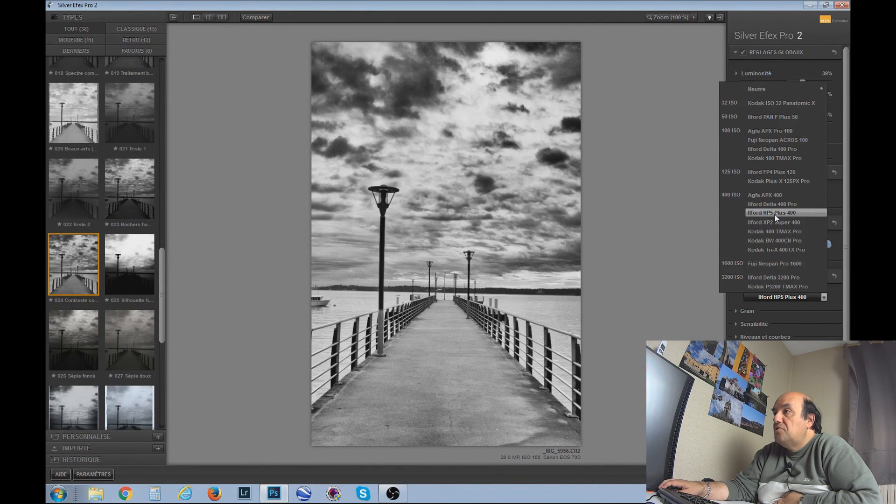
left_click(774, 214)
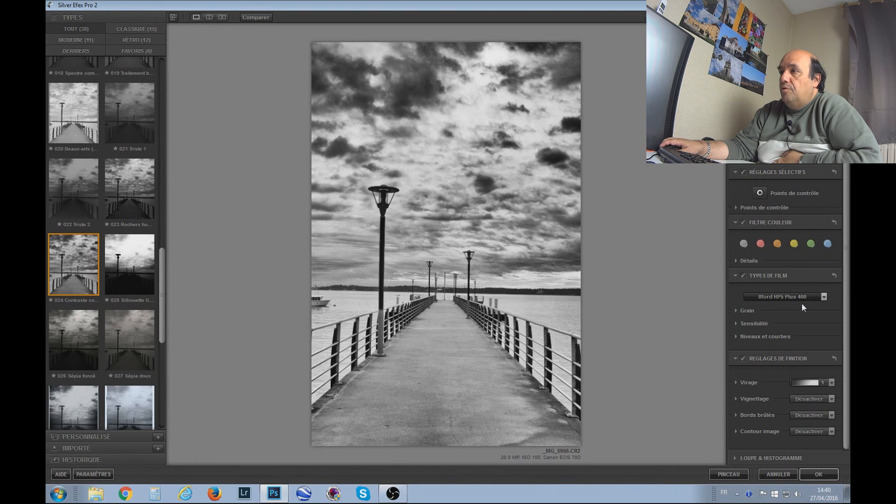
Preview finishing effects on the photo: toning 3, the Cadre noir 1 vignette and the Tous les bords burned edges, leaving each one unapplied.
left_click(831, 382)
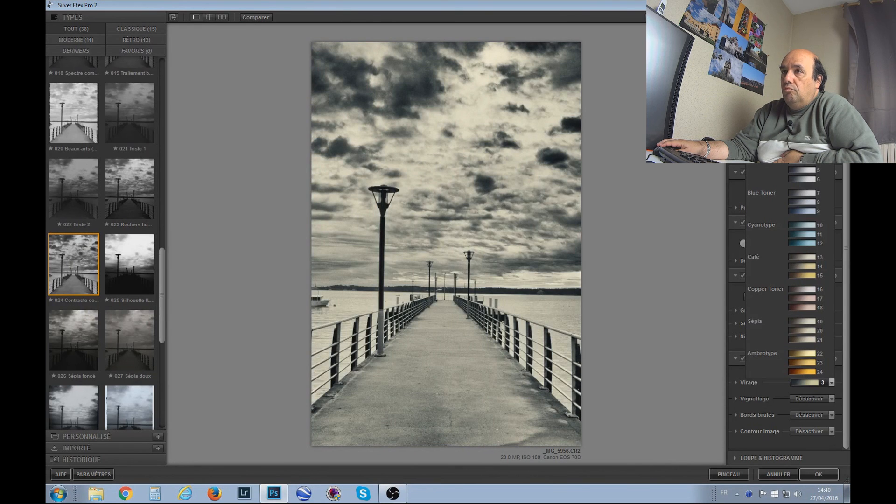
left_click(833, 381)
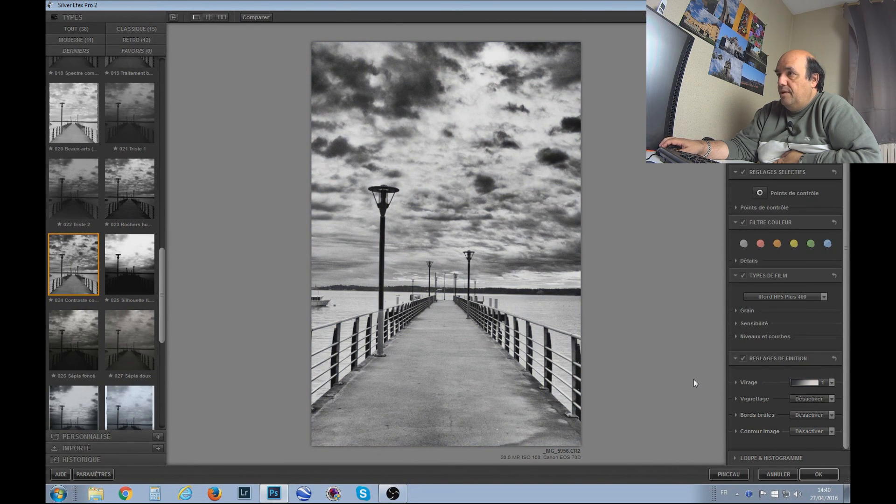
left_click(831, 399)
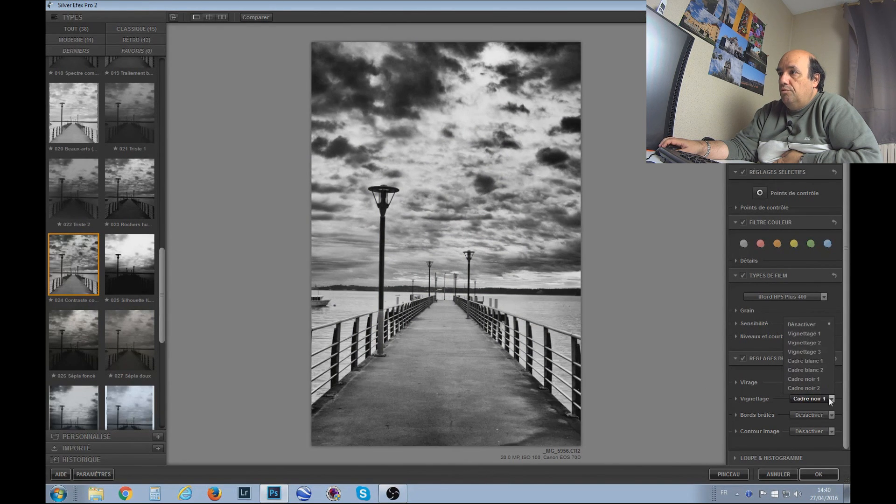
left_click(831, 399)
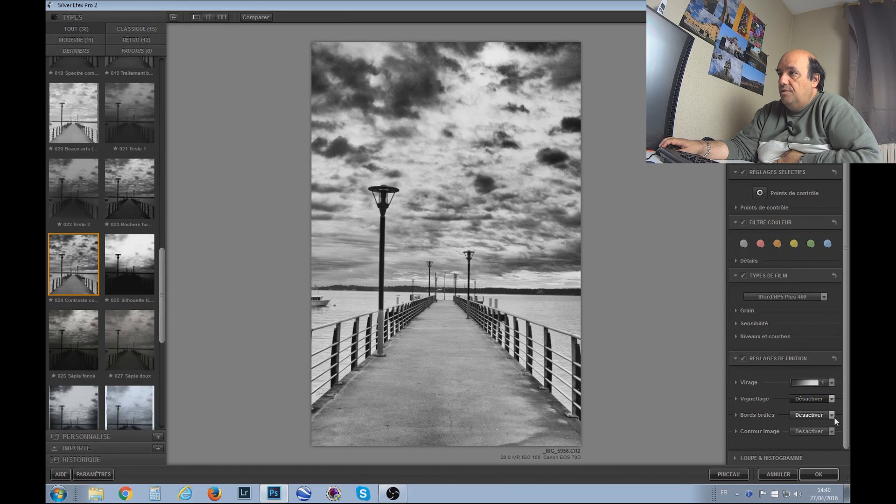
left_click(831, 416)
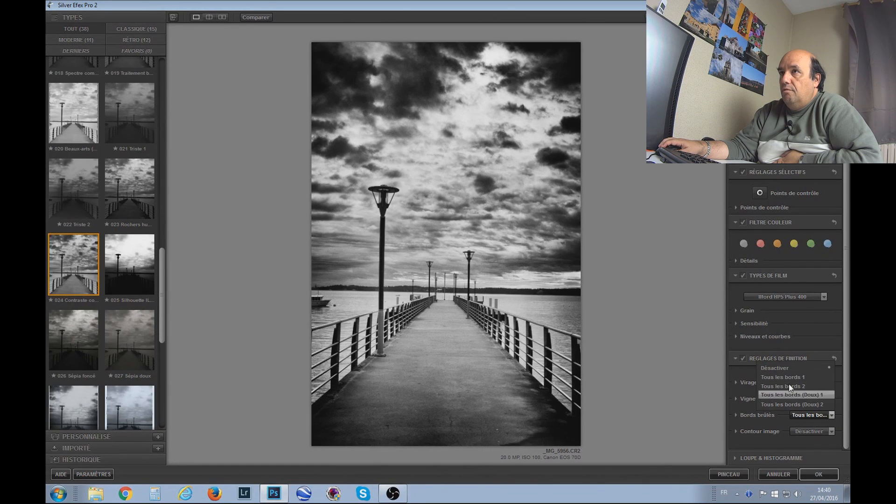
left_click(831, 416)
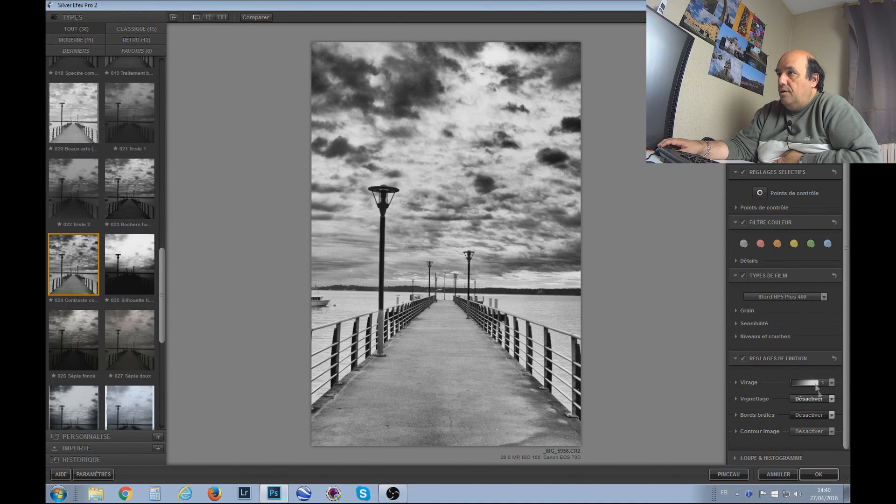
Add the Type 3 image border to the photo and compare the result with the original.
left_click(830, 430)
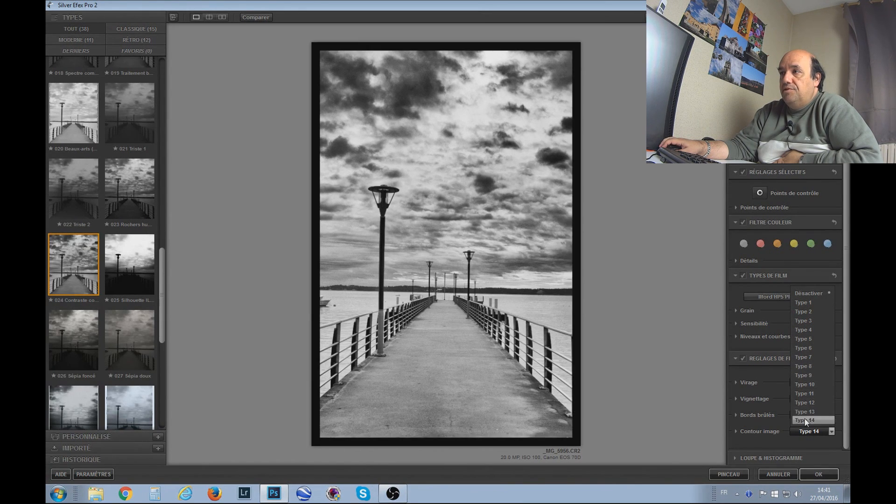
left_click(804, 321)
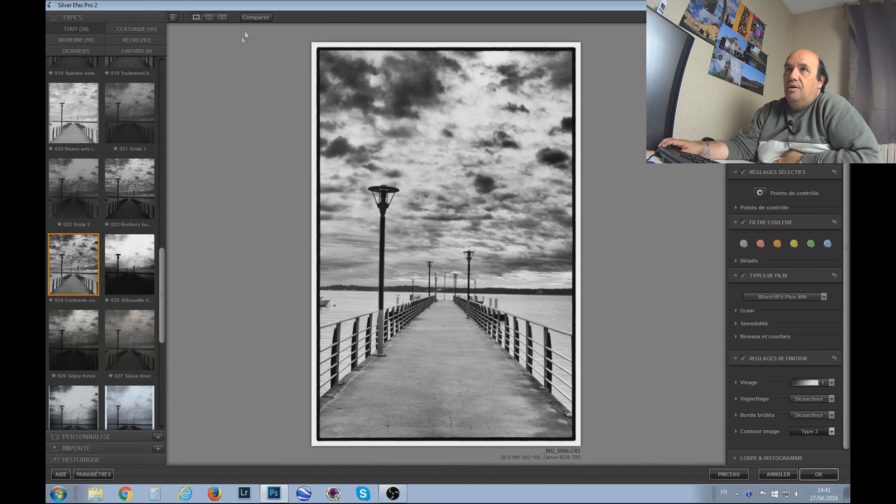
left_click(254, 18)
left_click(255, 18)
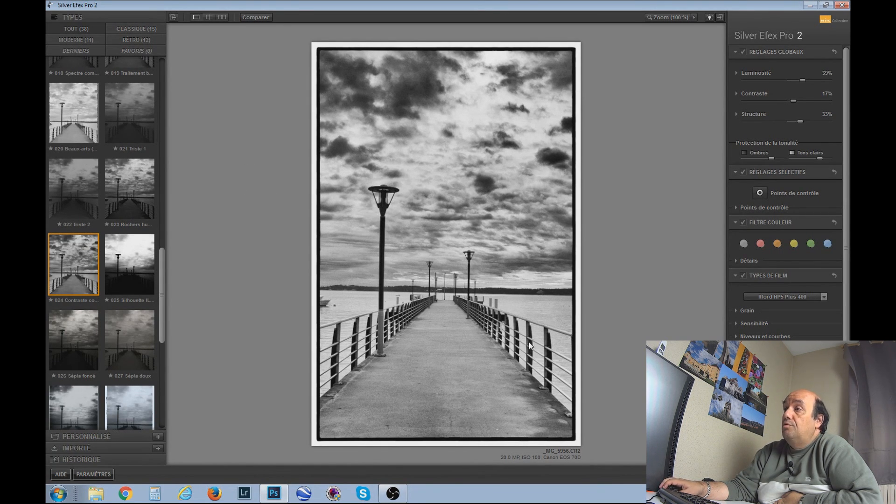
left_click(258, 17)
left_click(258, 18)
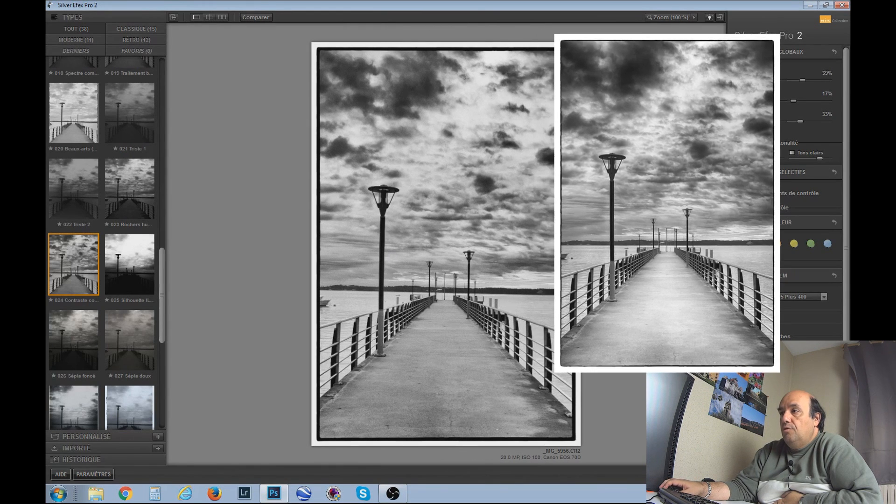
Apply the Silver Efex Pro 2 conversion to the Photoshop document and move the Selective Tool palette clear of the layers.
key("Return")
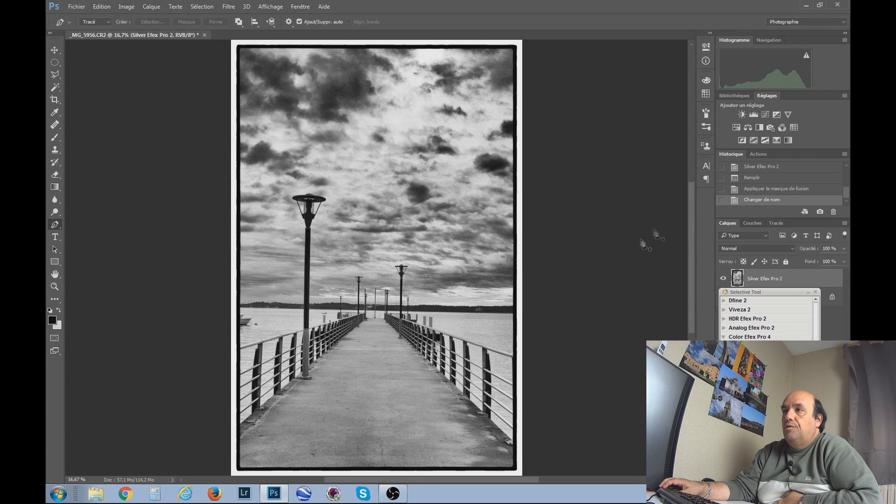
left_click_drag(785, 293, 798, 317)
Hide and show the Silver Efex Pro 2 layer twice to compare the black-and-white version with the original photo.
left_click(723, 279)
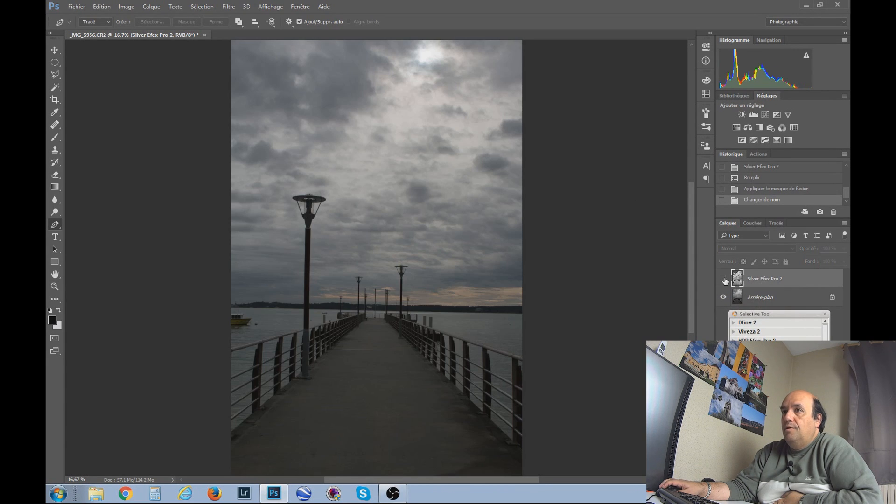
left_click(724, 279)
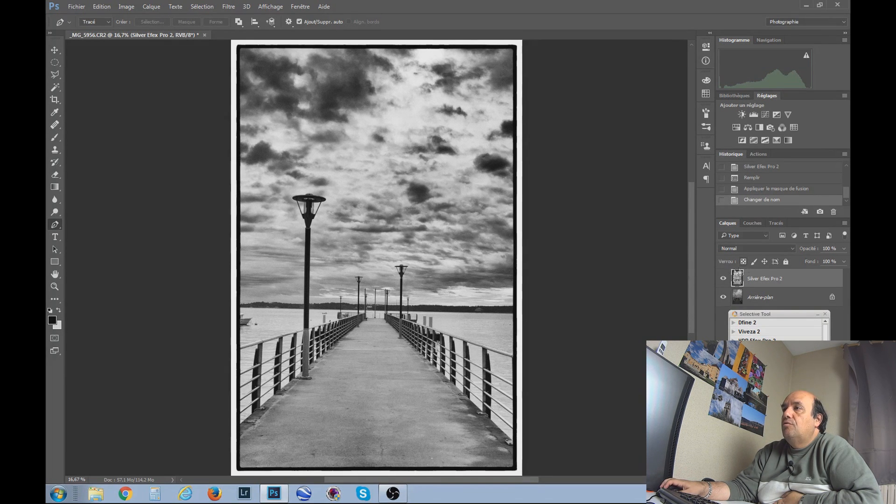
left_click(723, 278)
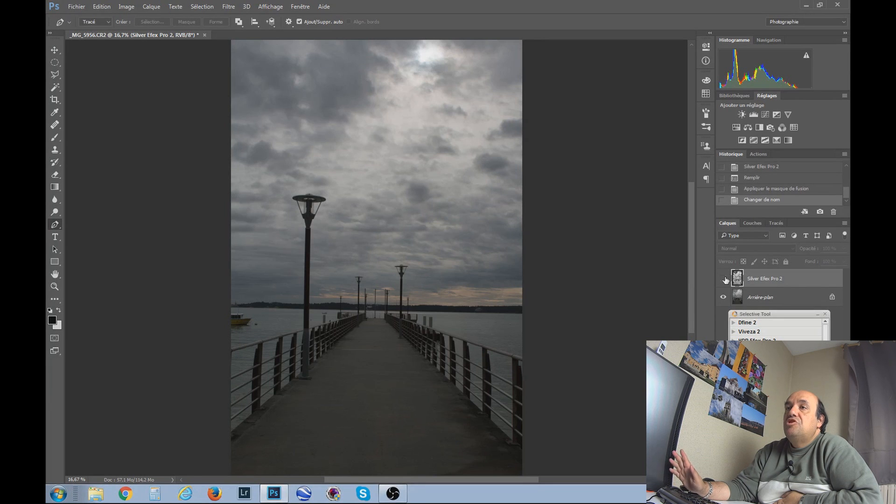
left_click(724, 279)
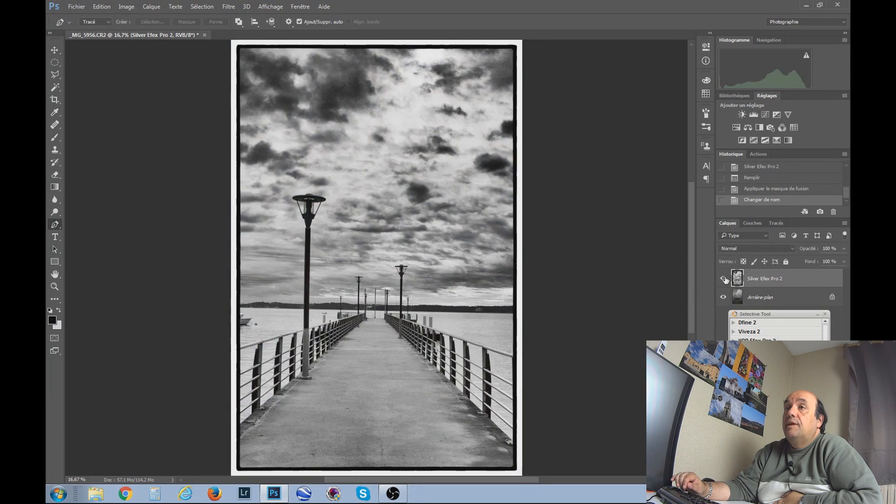